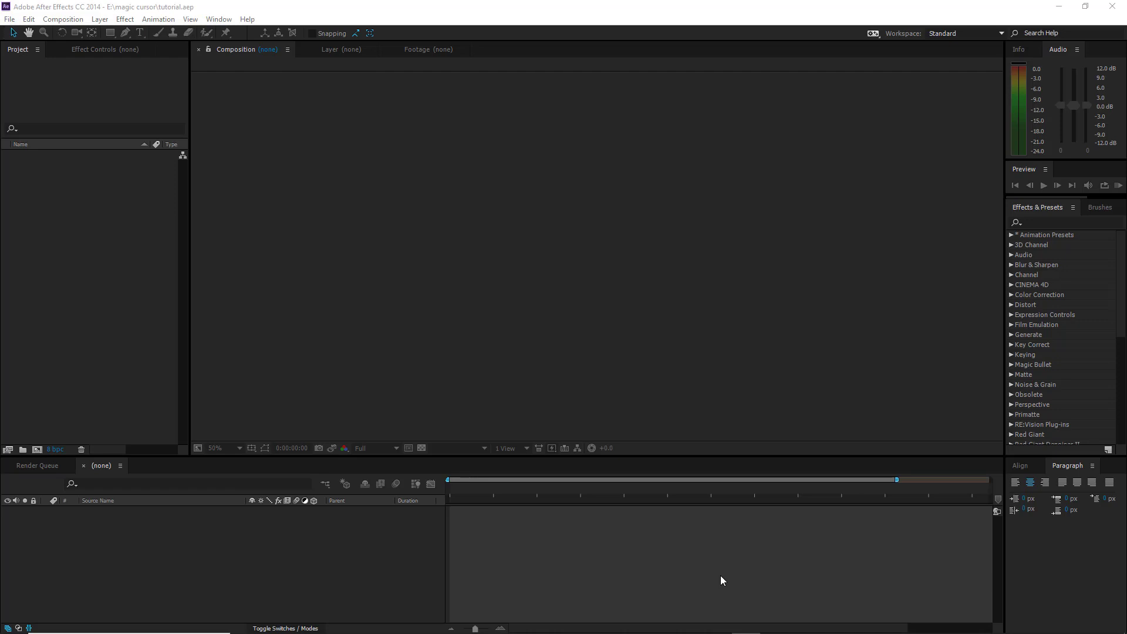
- Import 1.ai as a composition with footage dimensions set to Layer Size, and open composition 1
key("alt+Tab")
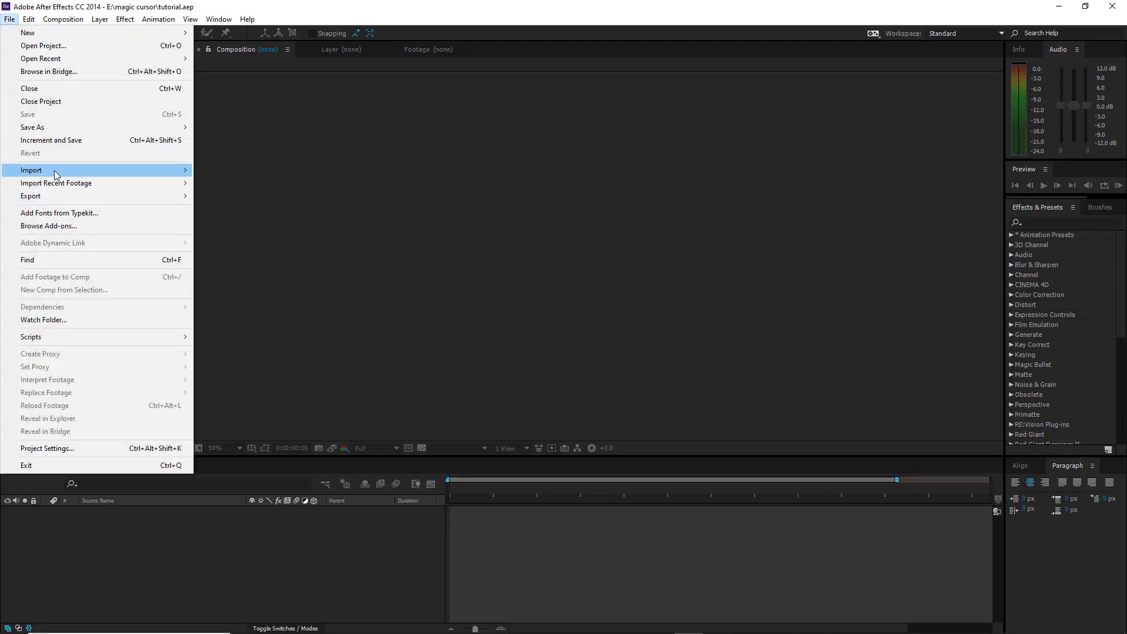
mouse_move(55, 170)
left_click(215, 169)
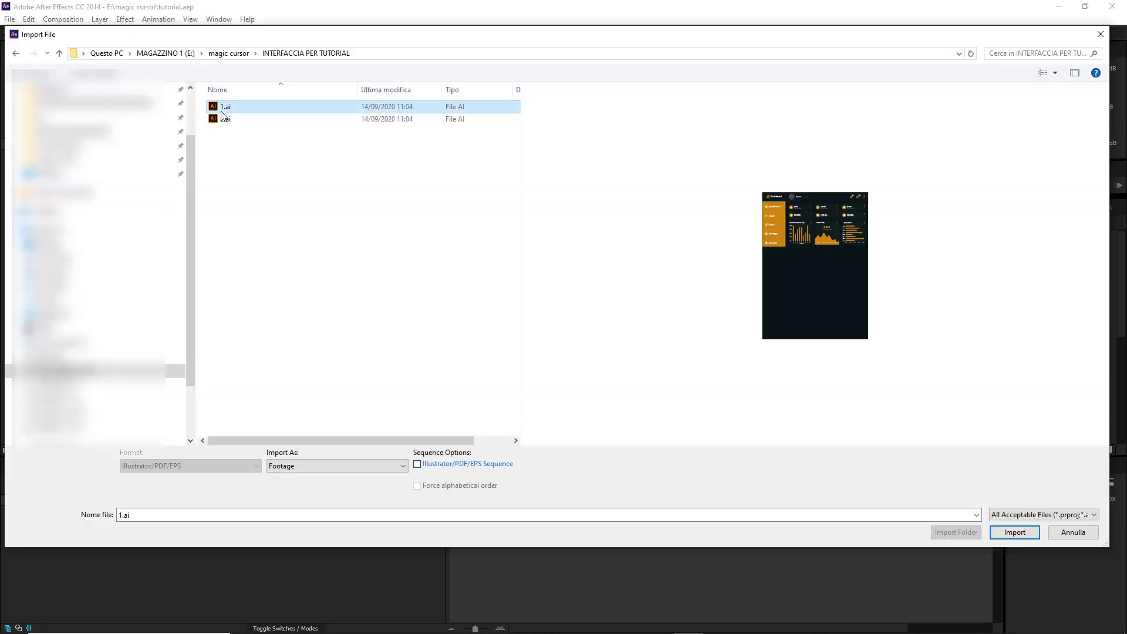
left_click(1012, 531)
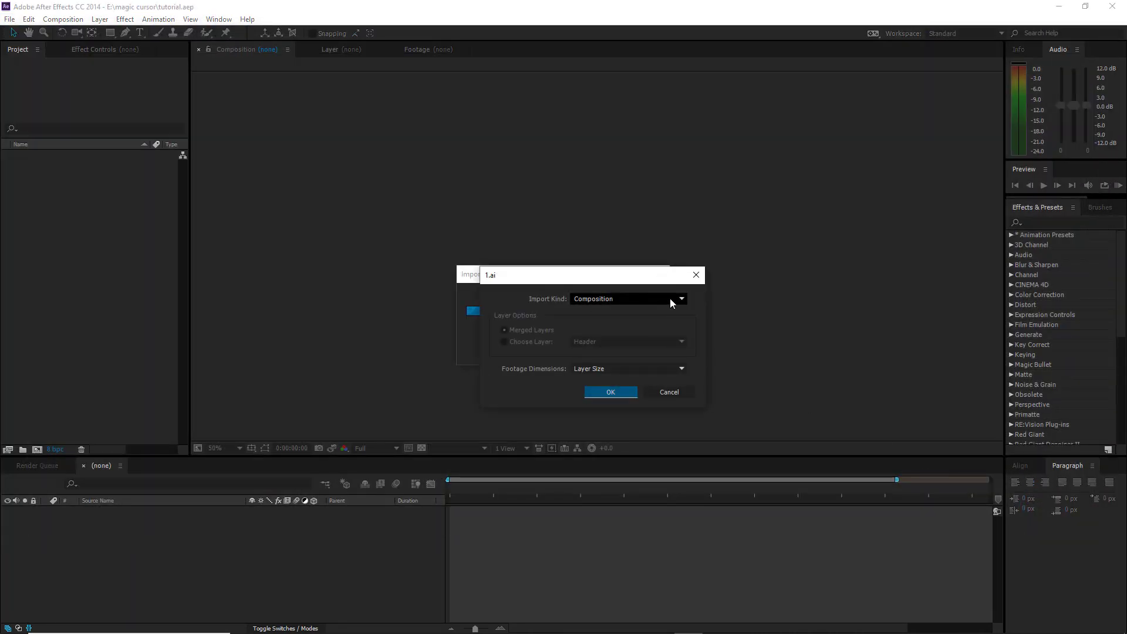
left_click(624, 392)
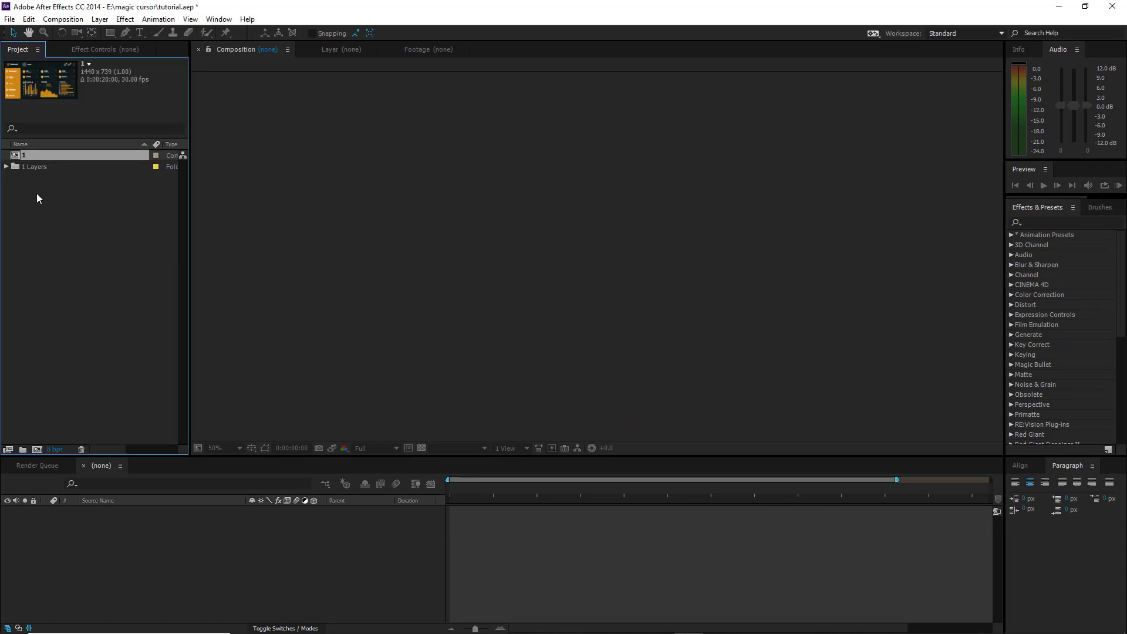
double_click(17, 159)
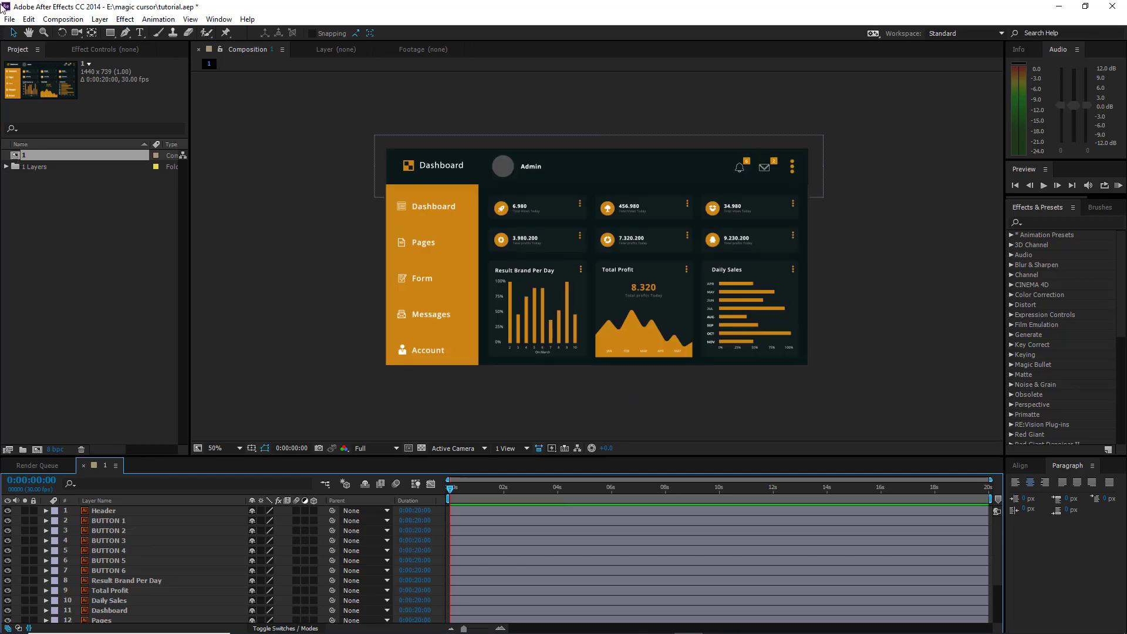
- Open the Magic Cursor script panel, widen it, and look through its list of light pointers
left_click(221, 22)
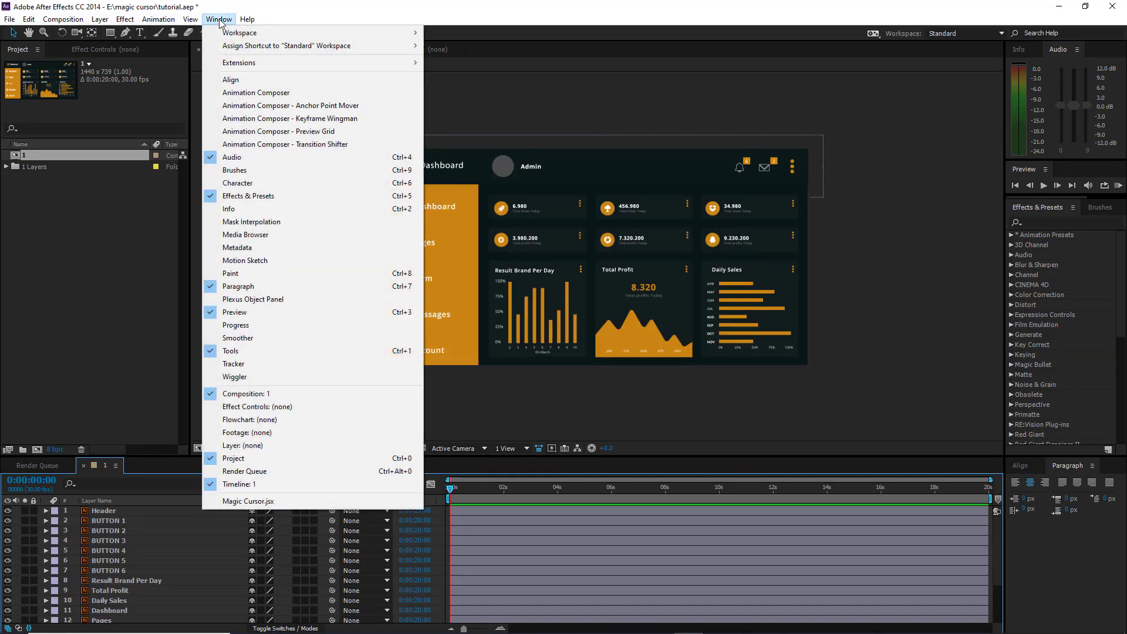
left_click(259, 504)
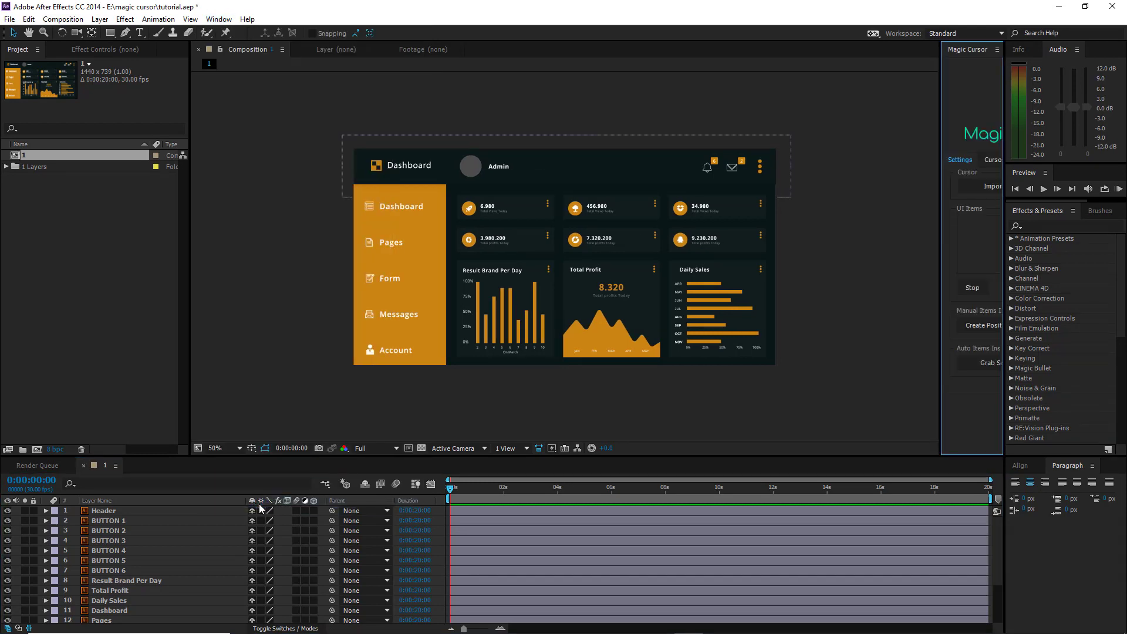
left_click_drag(941, 192, 764, 193)
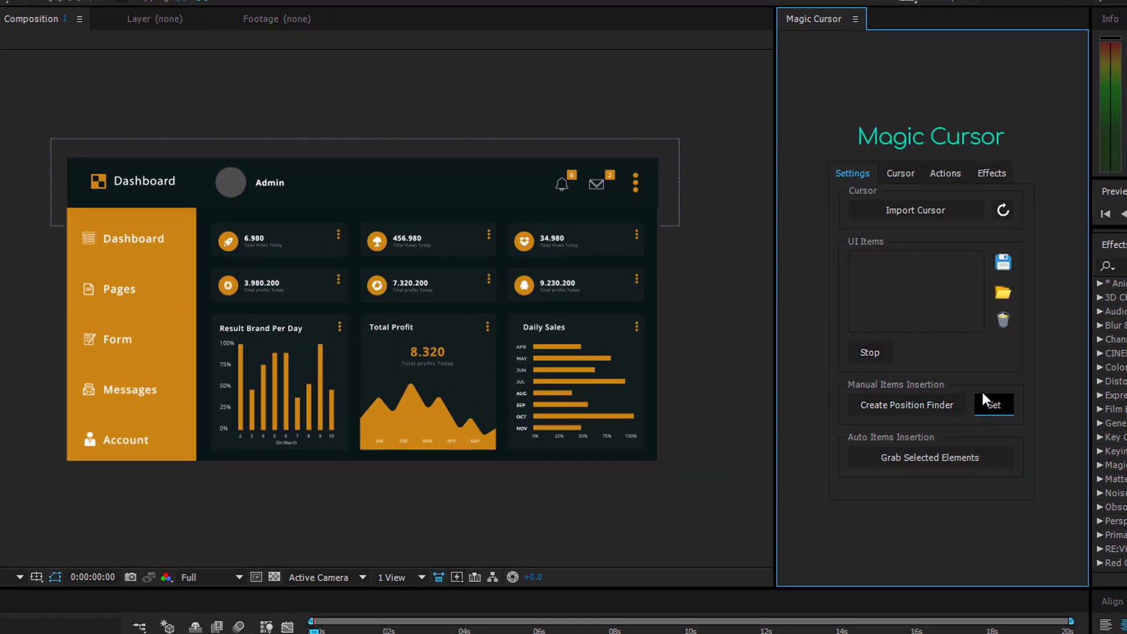
left_click(905, 175)
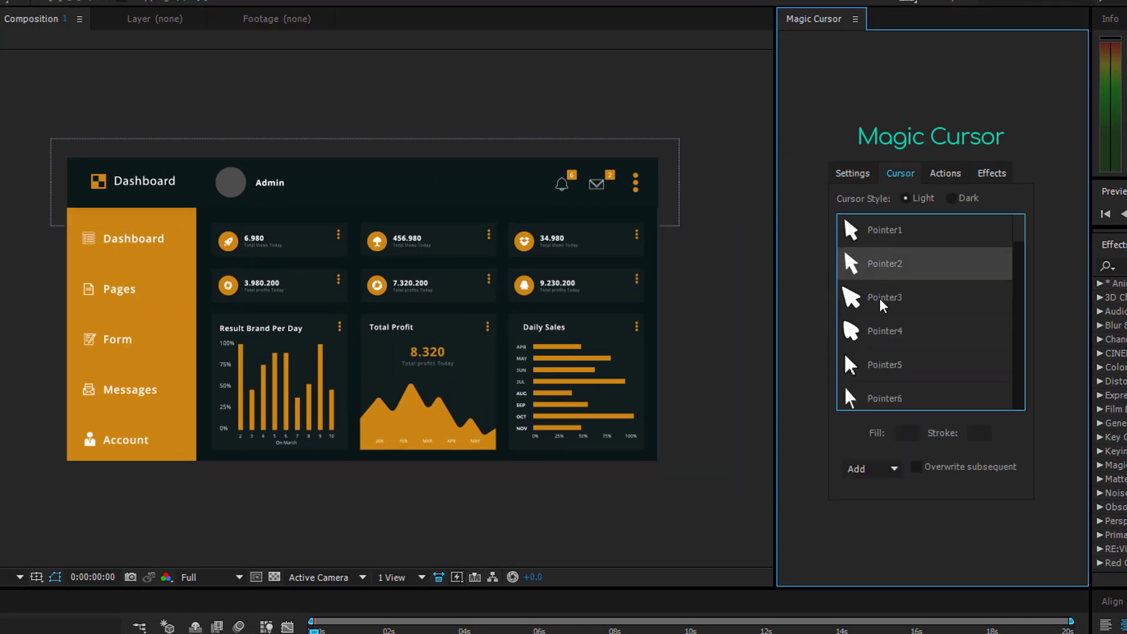
left_click(849, 172)
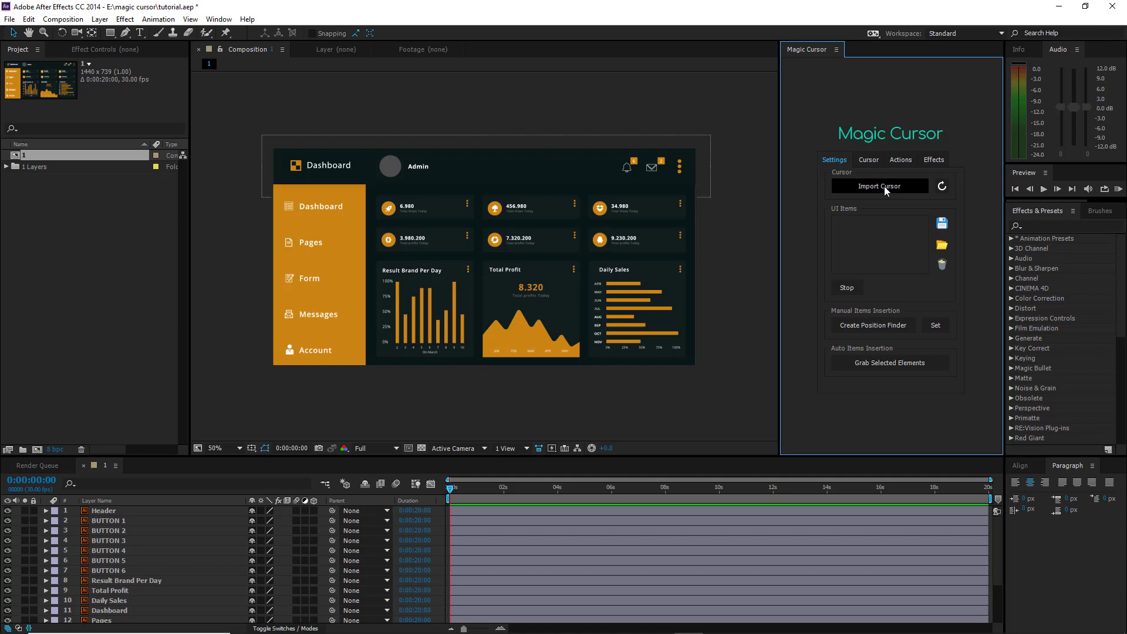
- Import the Magic Cursor mouse pointer into composition 1 and refresh the script
left_click(883, 187)
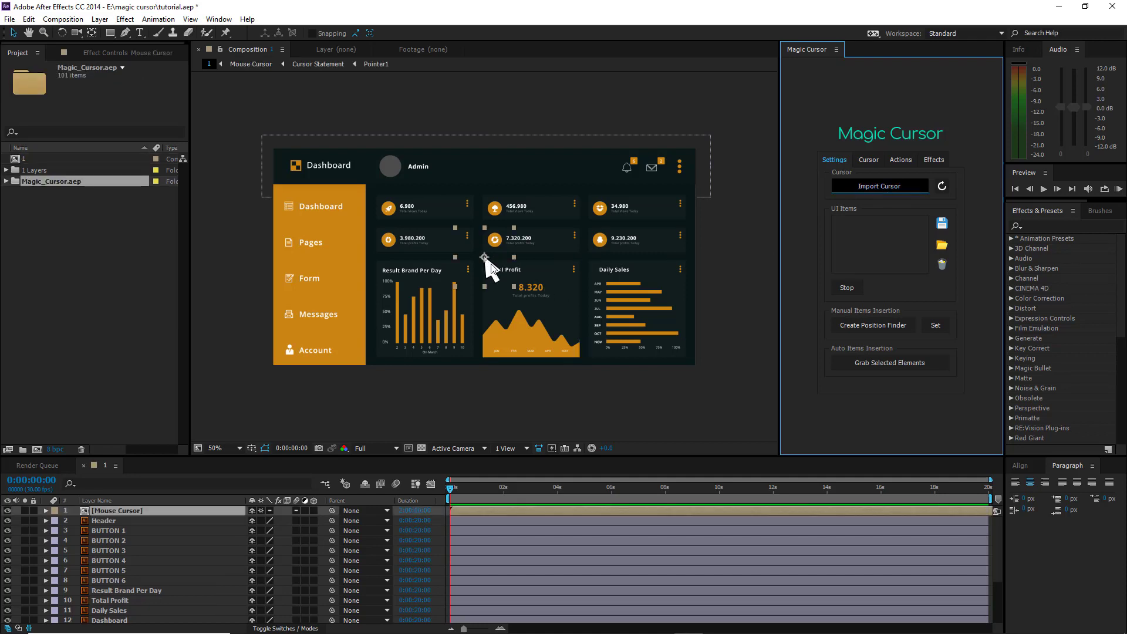
left_click(943, 187)
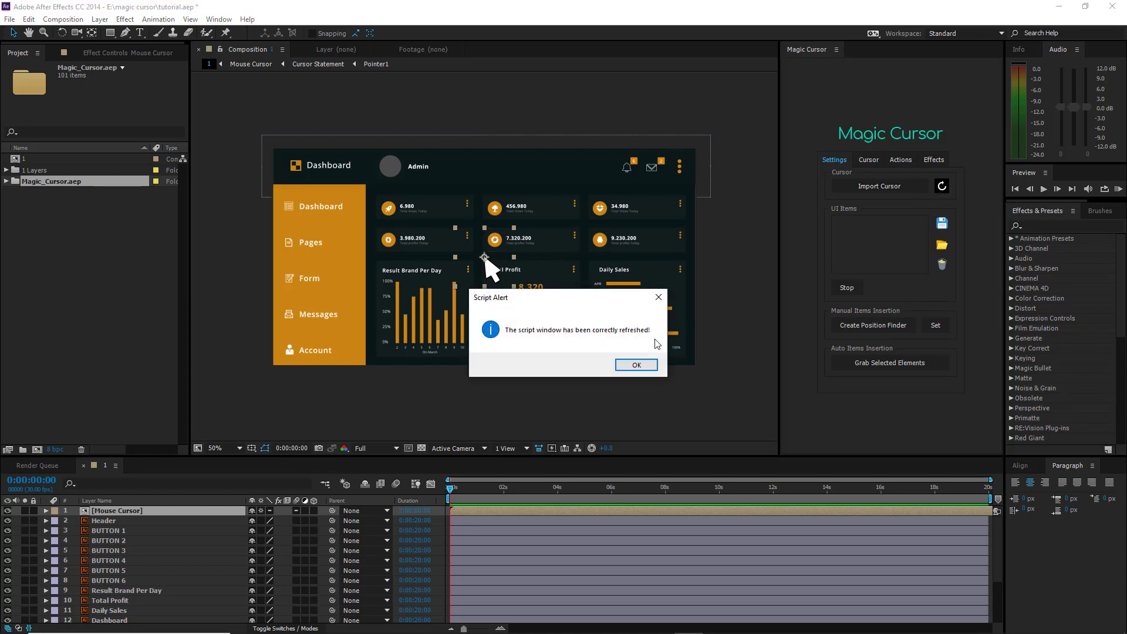
left_click(636, 366)
left_click(616, 390)
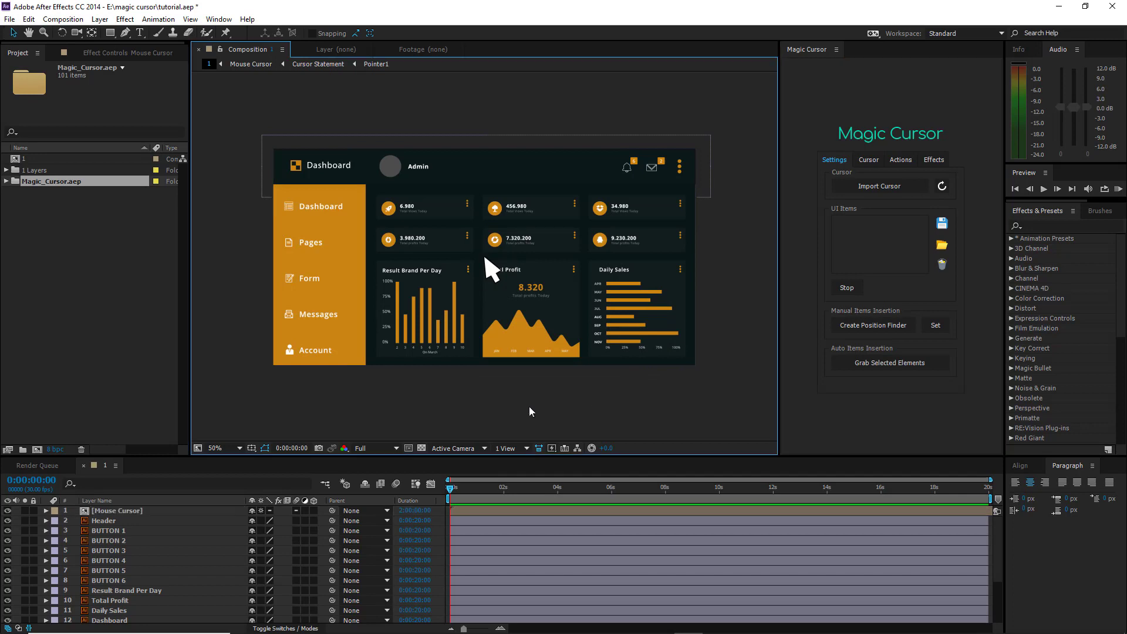
- Grab all interface layers from Header through Background as UI items for Magic Cursor
scroll(145, 549, "down", 1)
scroll(145, 549, "up", 3)
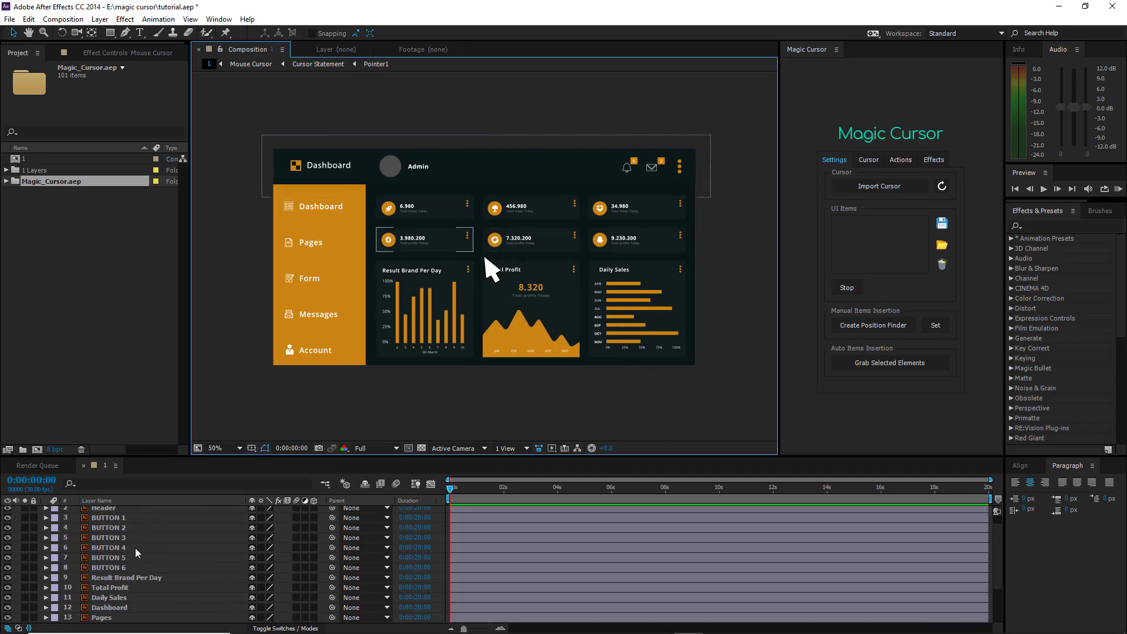
left_click(103, 521)
scroll(107, 529, "down", 3)
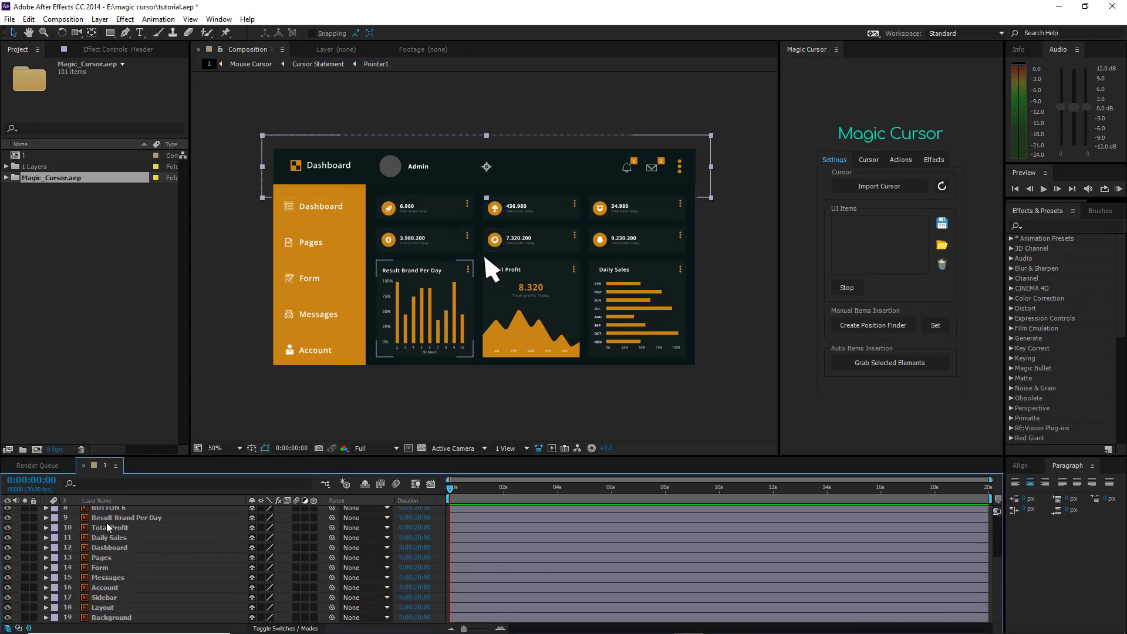
left_click(109, 618, "shift")
scroll(109, 587, "up", 3)
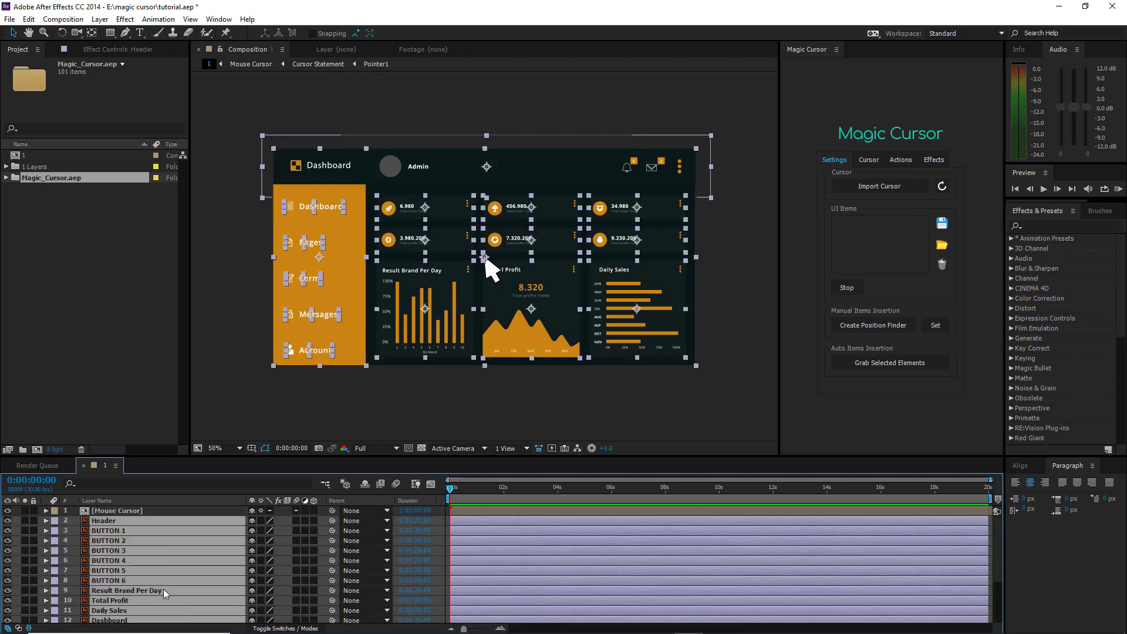
left_click(891, 362)
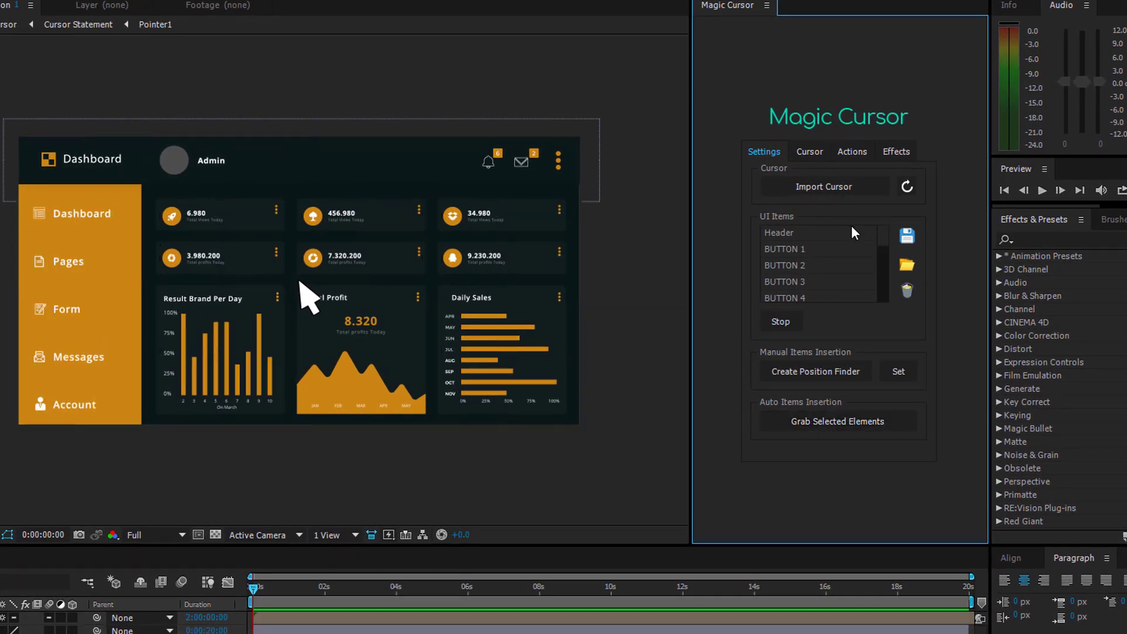
- Send the mouse cursor to BUTTON 4 at 0 seconds and add a Stop marker at 0:00:02:00
left_click(778, 297)
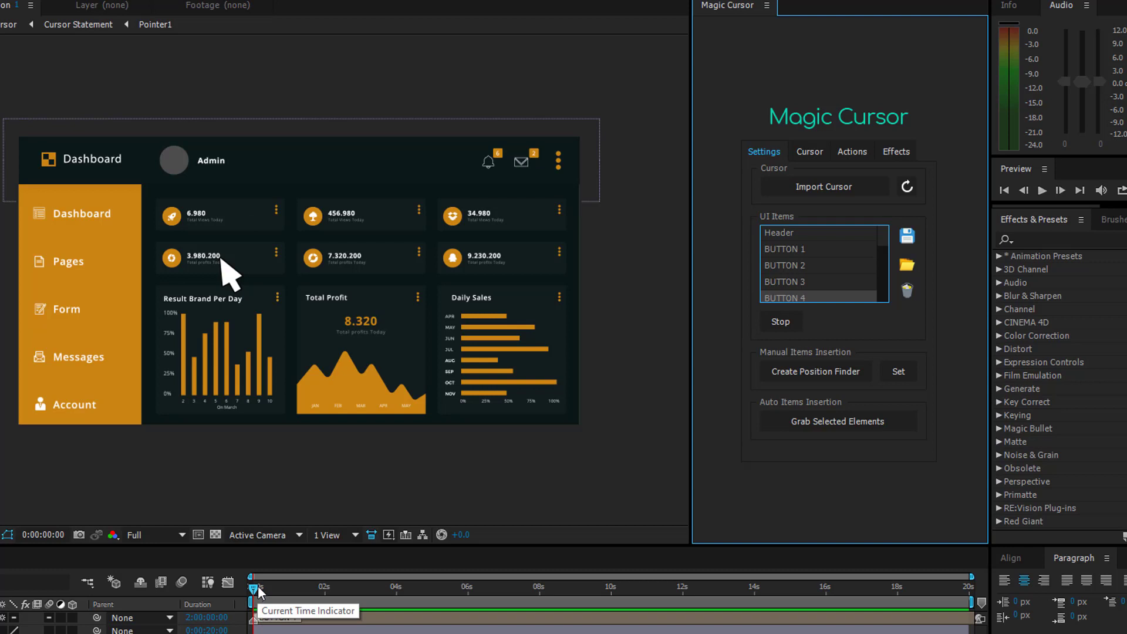
left_click_drag(308, 579, 328, 576)
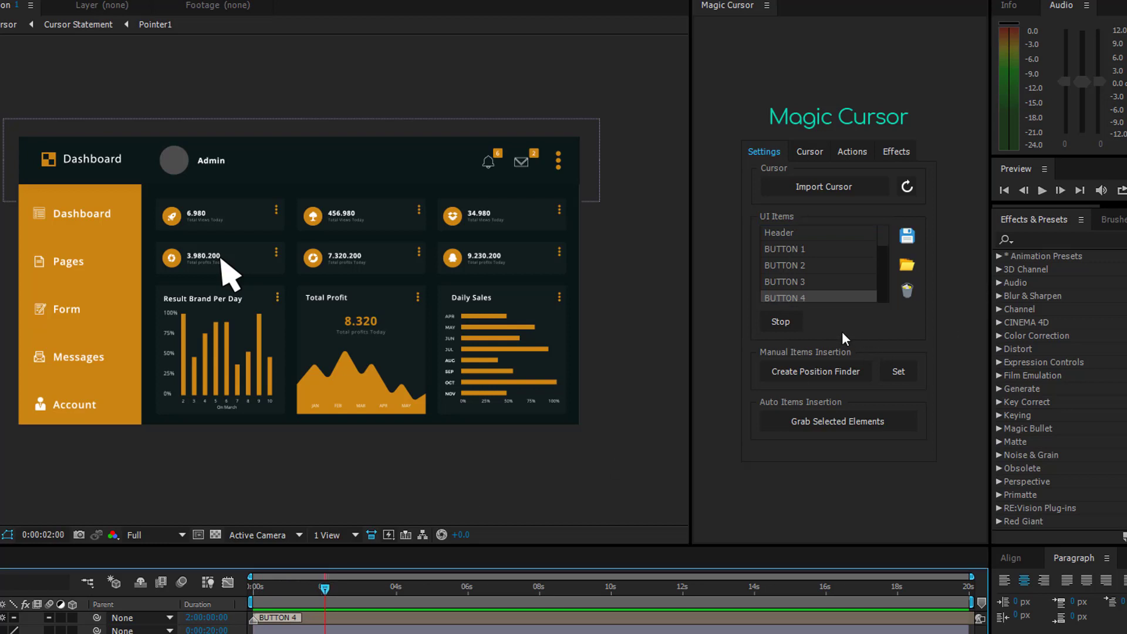
left_click(788, 323)
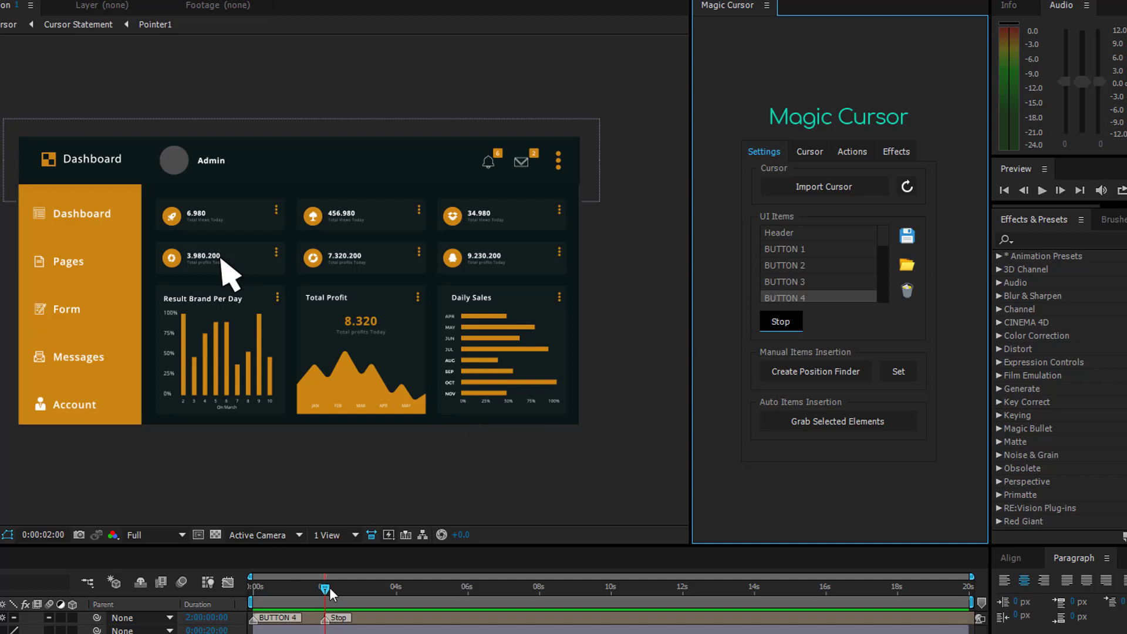
- Send the mouse cursor to Total Profit at 0:00:03:08 and add a Stop marker at 0:00:04:08
left_click_drag(326, 588, 370, 581)
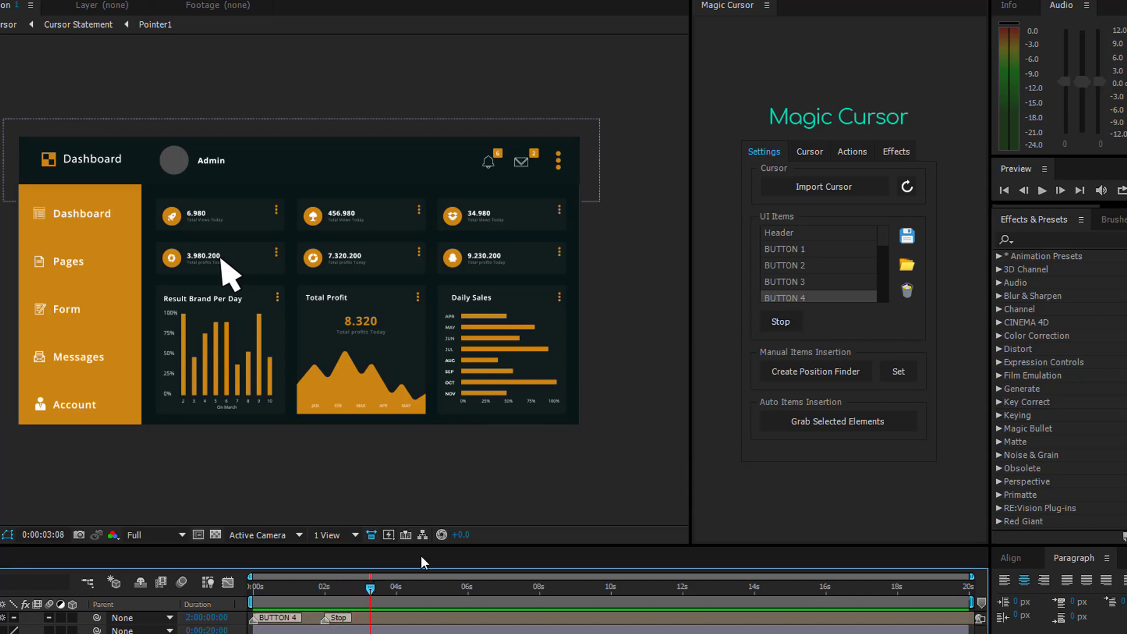
scroll(817, 280, "down", 2)
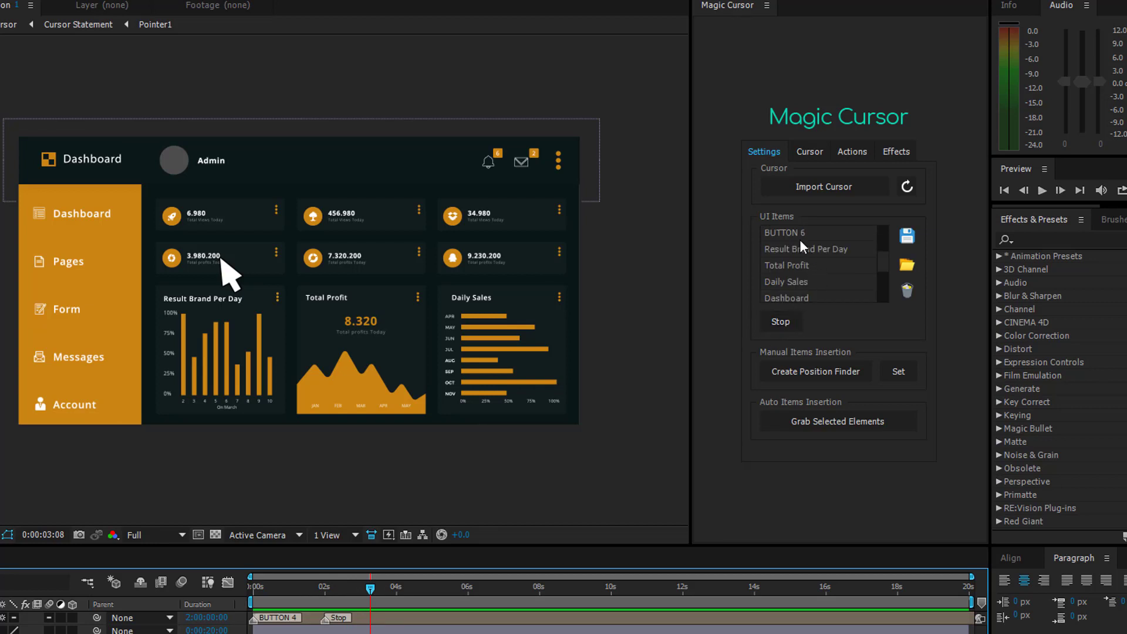
left_click(787, 266)
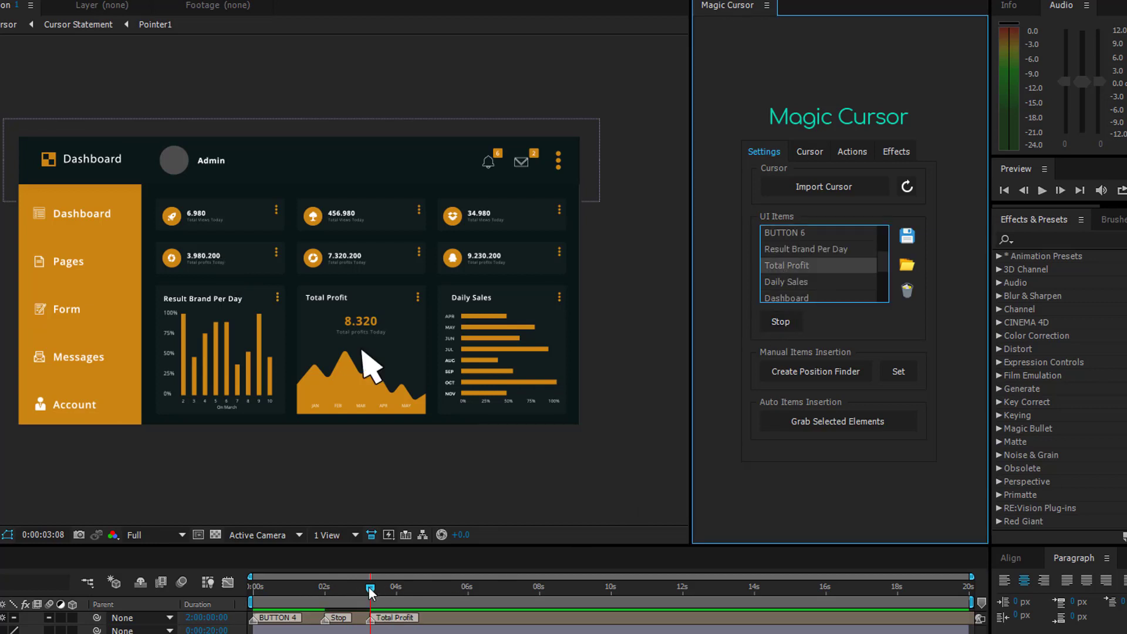
left_click_drag(370, 586, 406, 588)
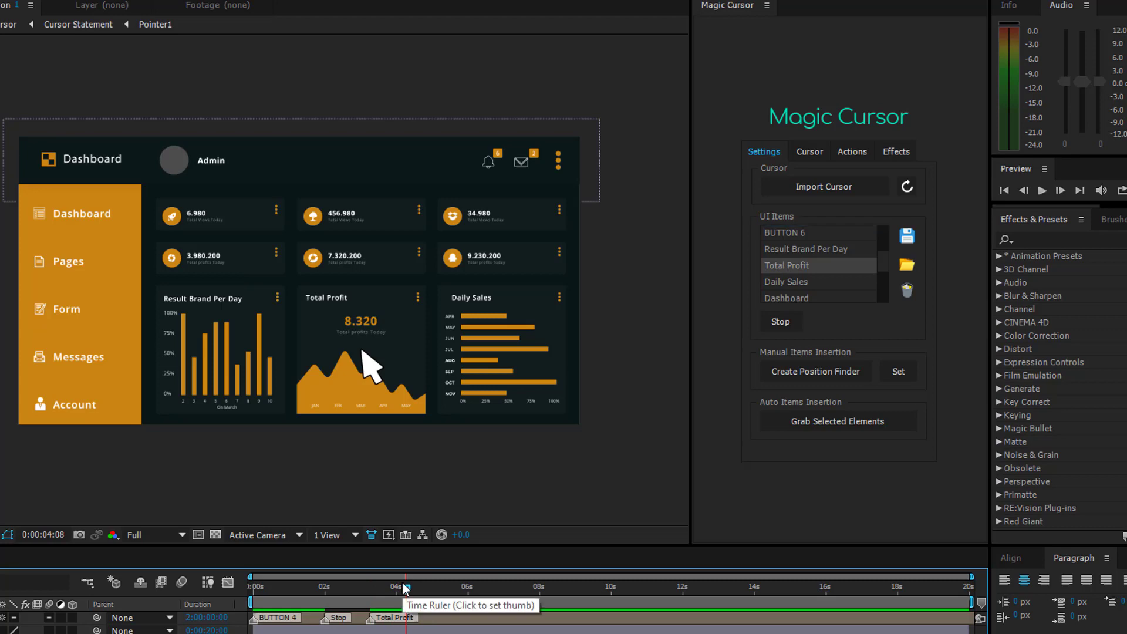
left_click(788, 324)
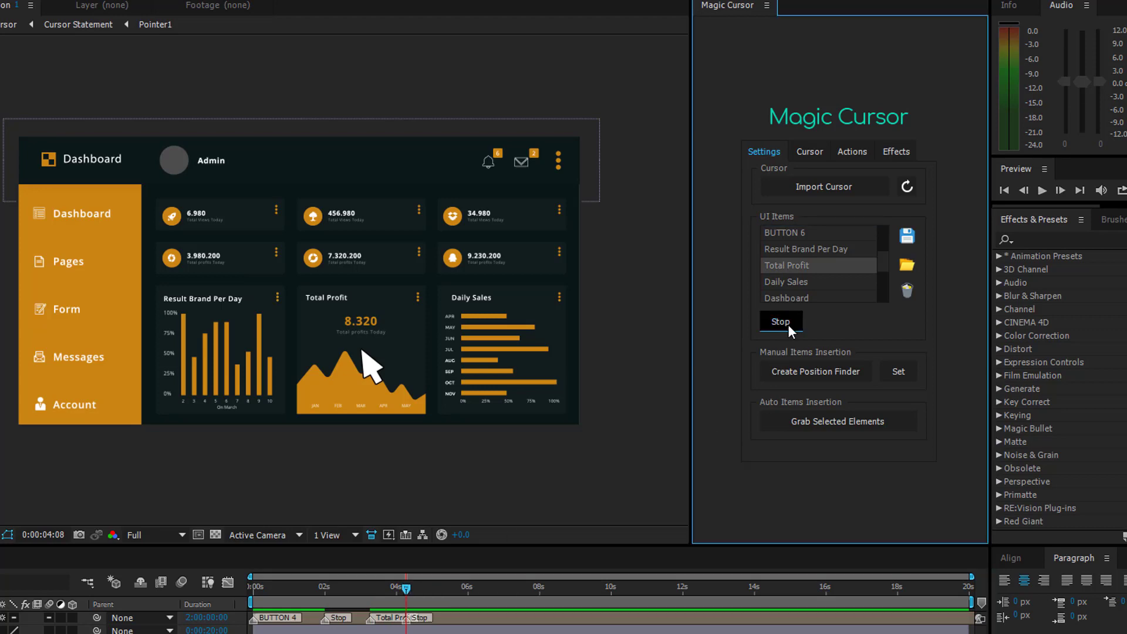
- Retime the Mouse Cursor layer's markers, placing Total Profit at 0:00:05:02 and its Stop at about 7 seconds
left_click(254, 586)
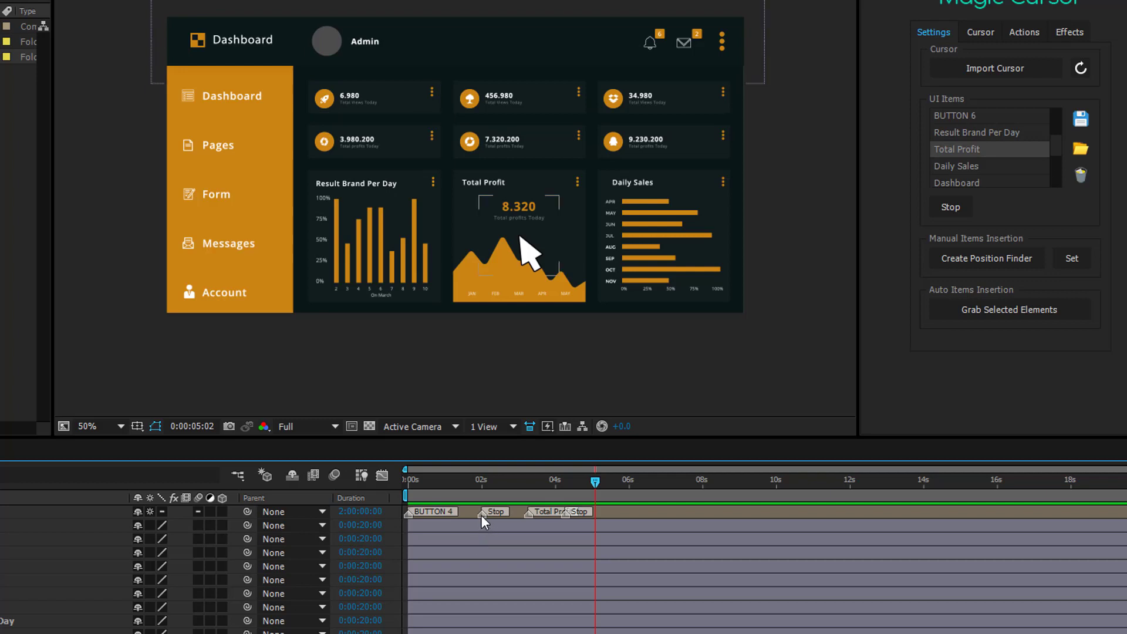
left_click_drag(473, 516, 594, 510)
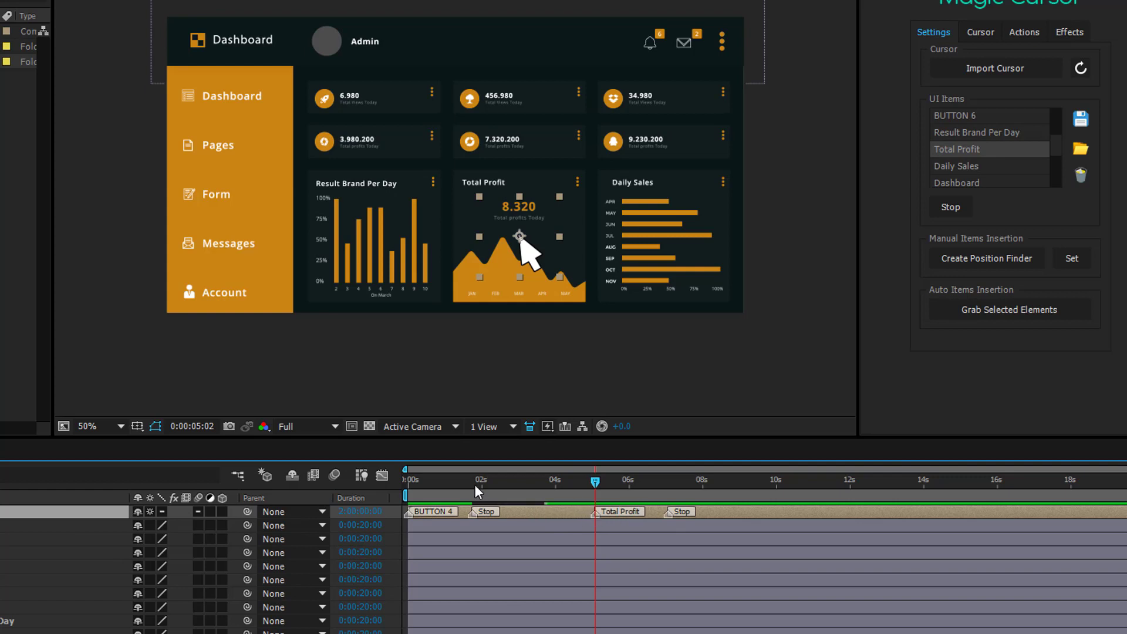
left_click_drag(475, 486, 428, 481)
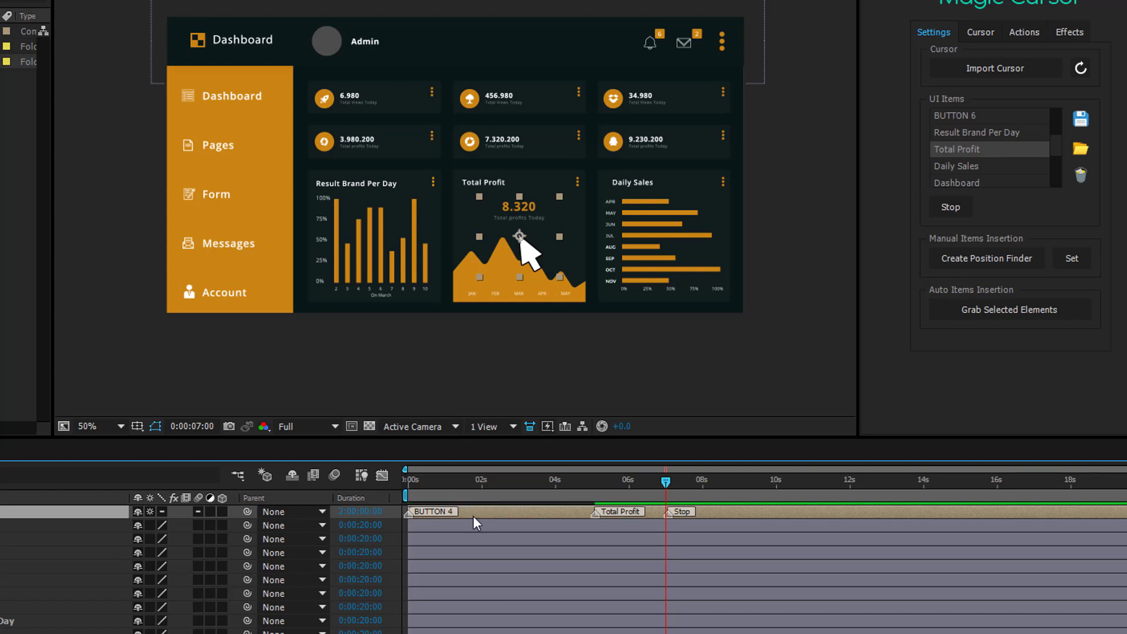
- Scrub the cursor's motion to 0:00:05:25 and try to delete all markers on the Mouse Cursor layer
left_click_drag(414, 485, 624, 481)
right_click(593, 515)
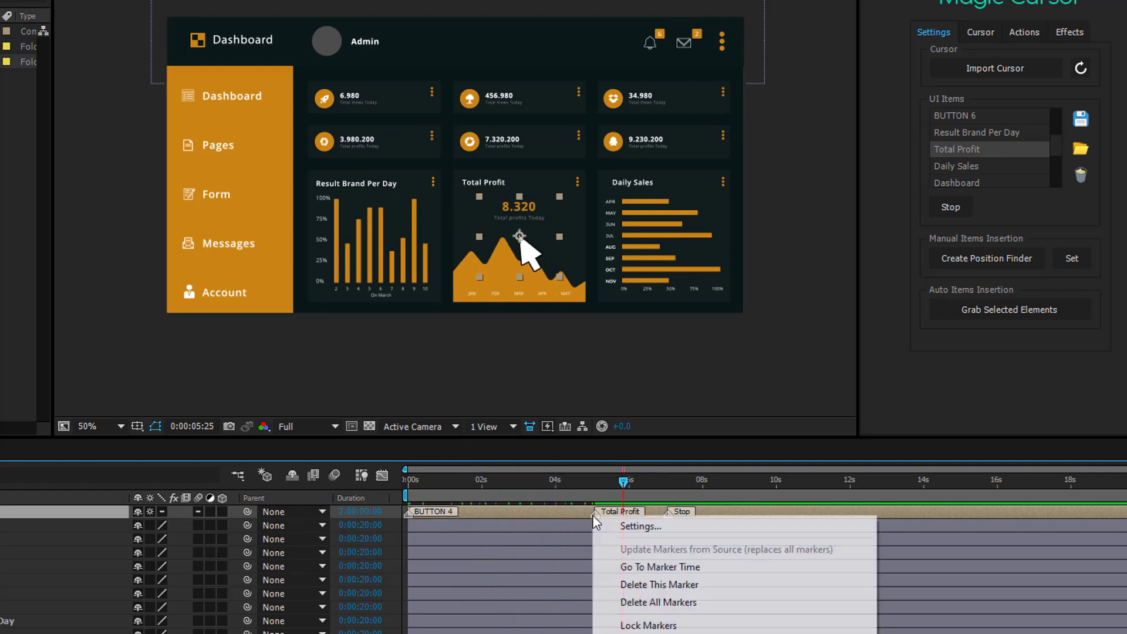
left_click(668, 602)
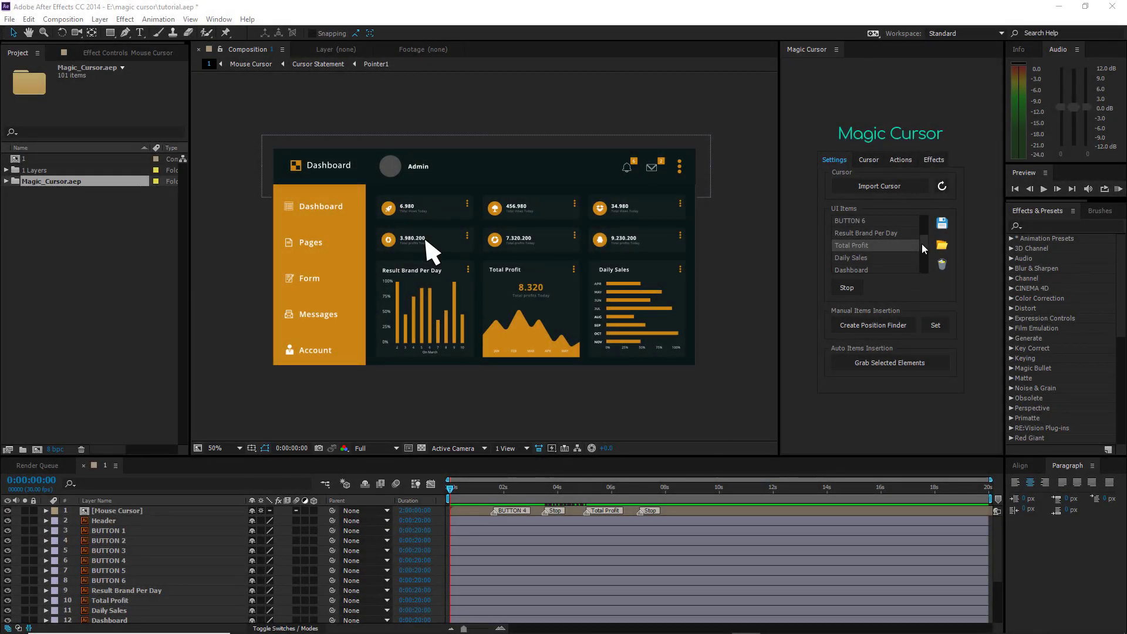
- Create a position finder, place it outside the dashboard's right edge and save that position as "Out of Screen - right"
mouse_move(922, 244)
left_mouse_down()
mouse_move(926, 221)
mouse_move(929, 267)
mouse_move(926, 252)
left_mouse_up()
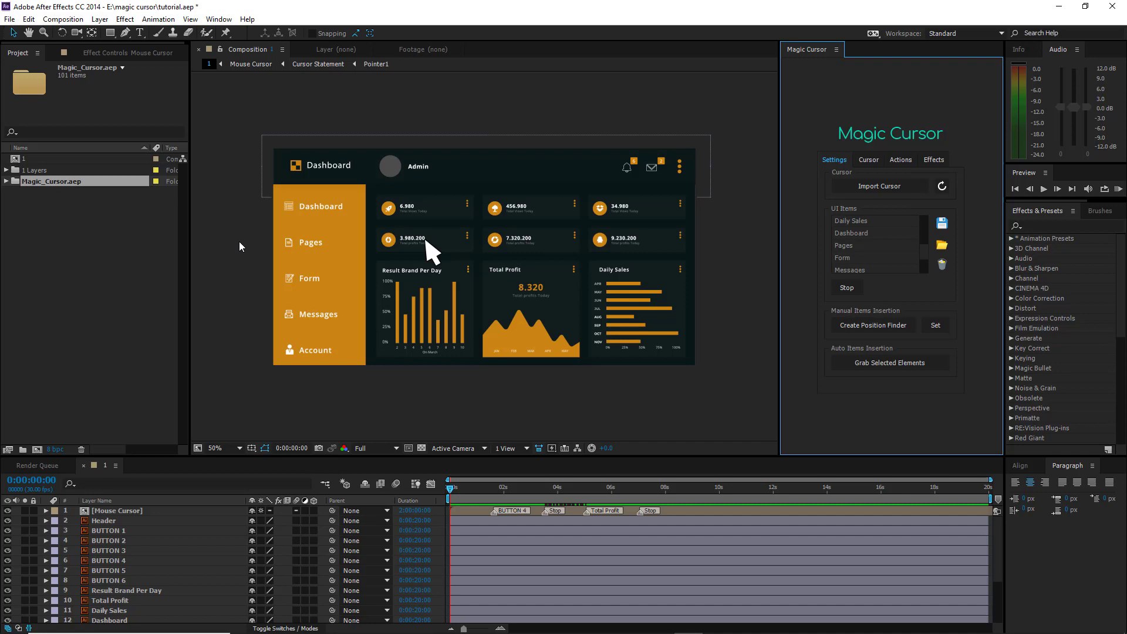
left_click(865, 332)
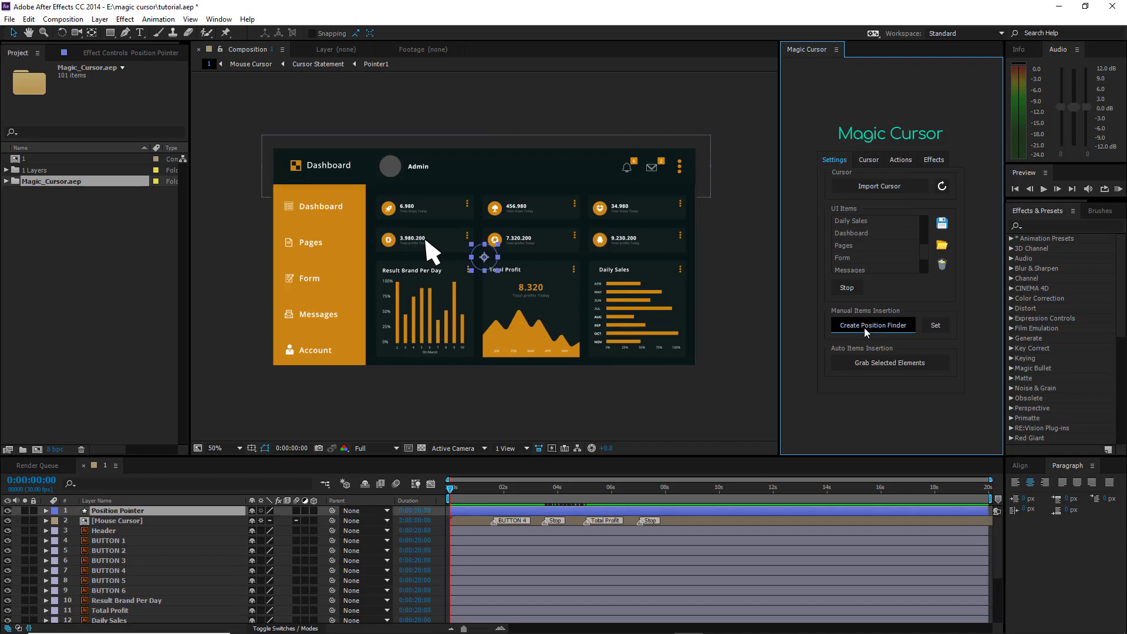
left_click(608, 395)
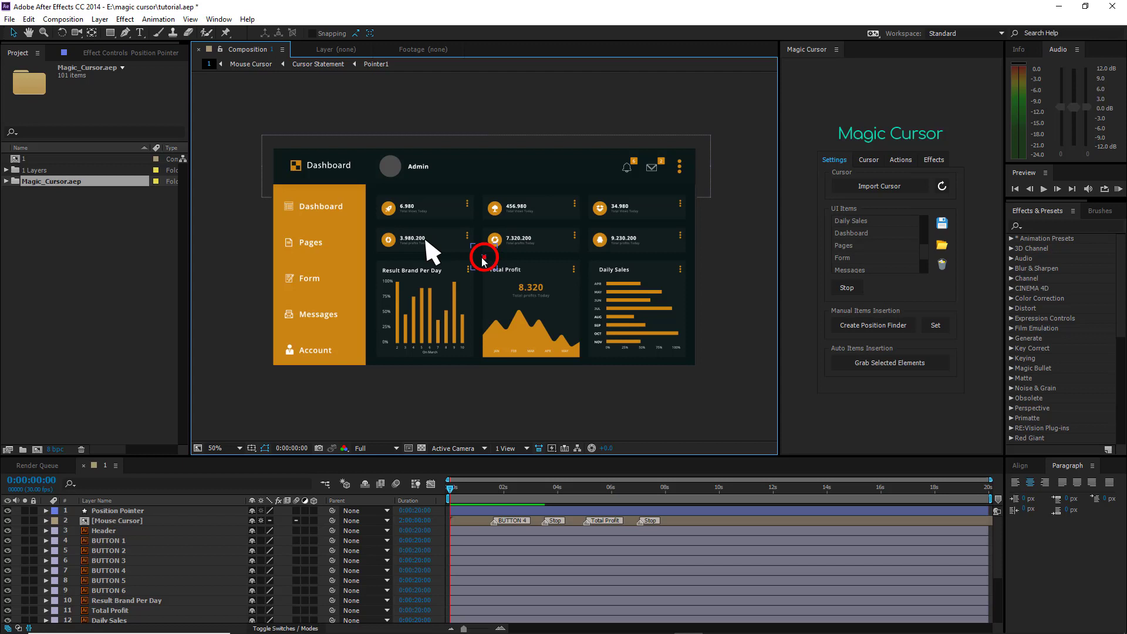
left_click_drag(483, 262, 730, 280)
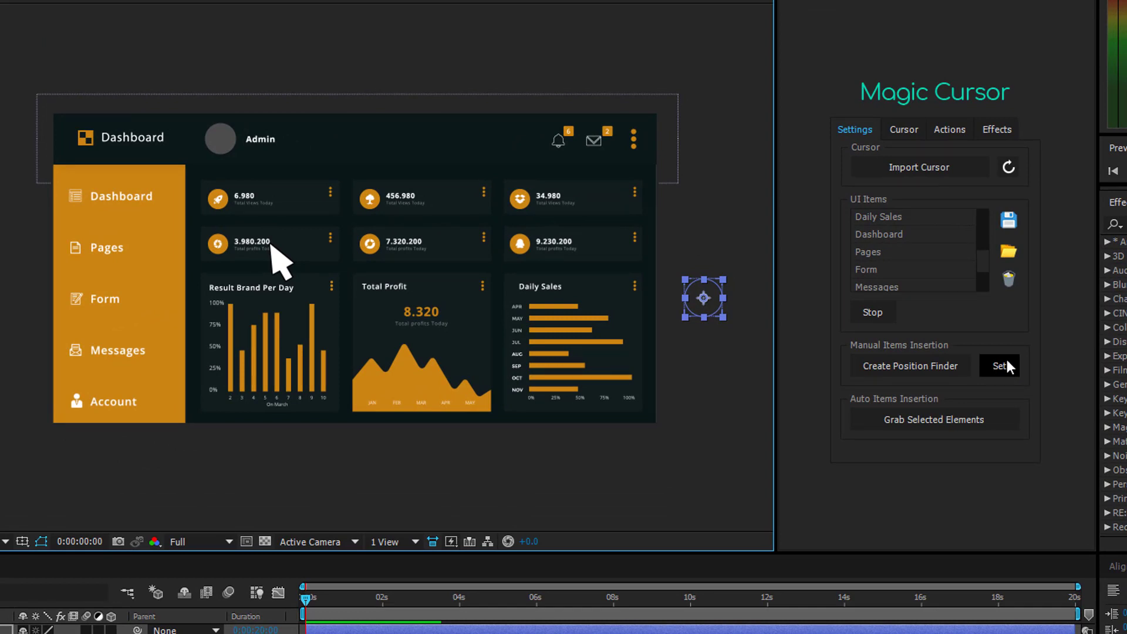
left_click(1005, 366)
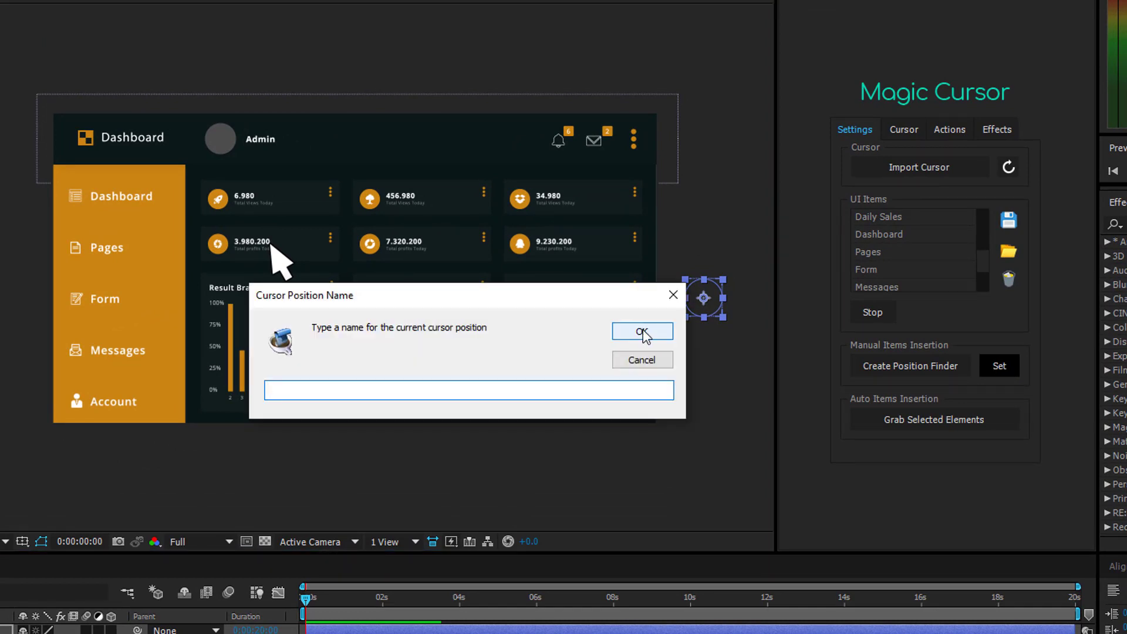
type("O")
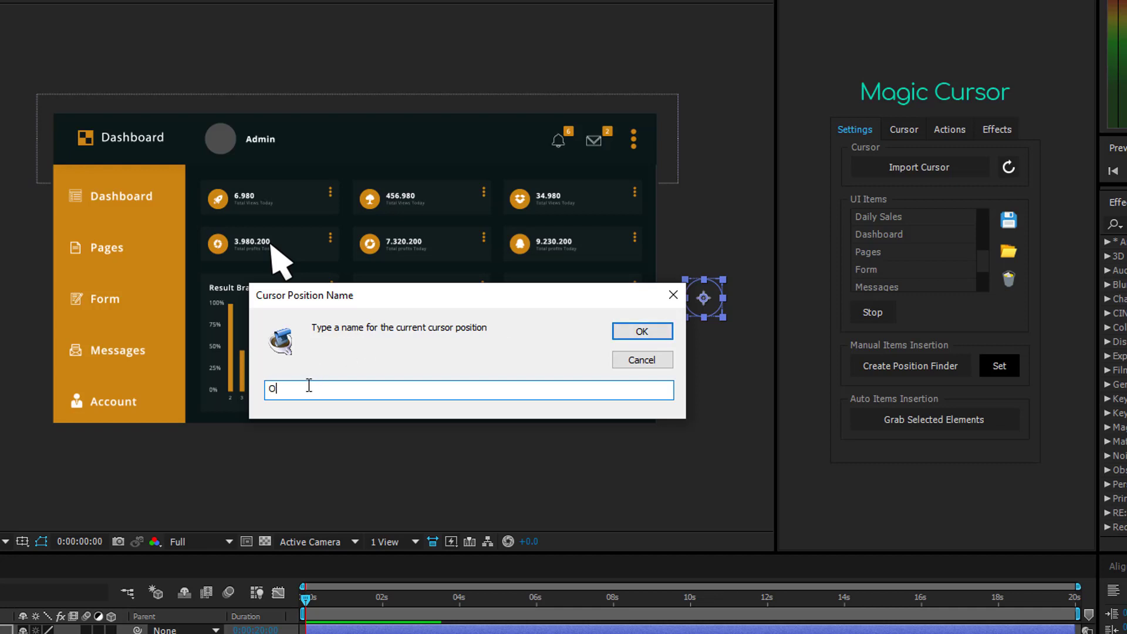
type("ut of Screen - right")
left_click(648, 332)
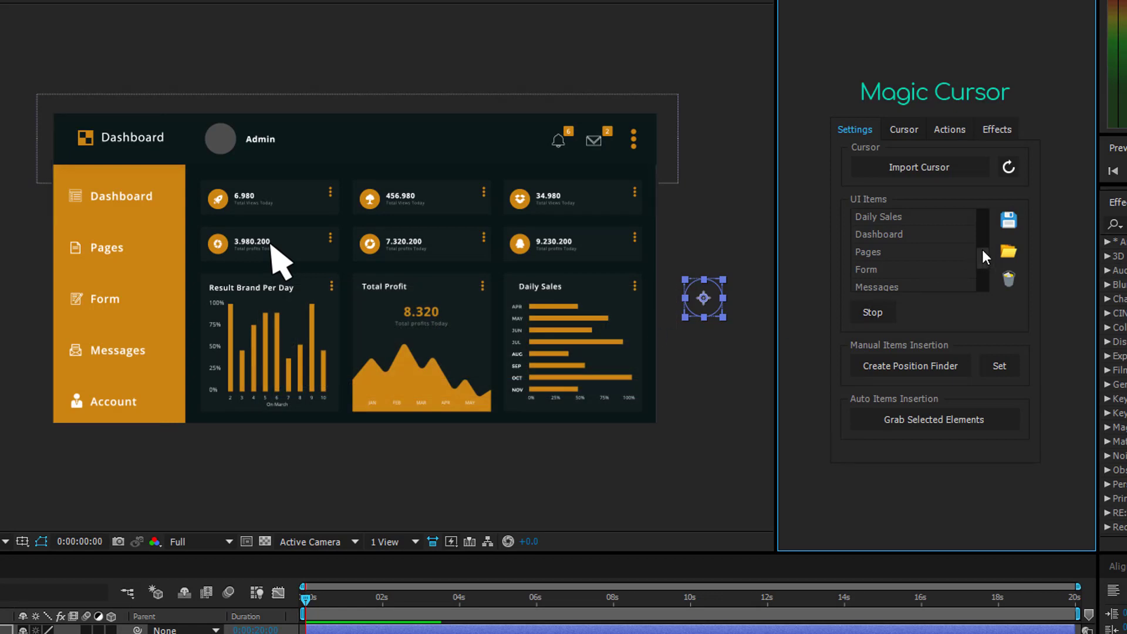
left_click_drag(981, 249, 982, 277)
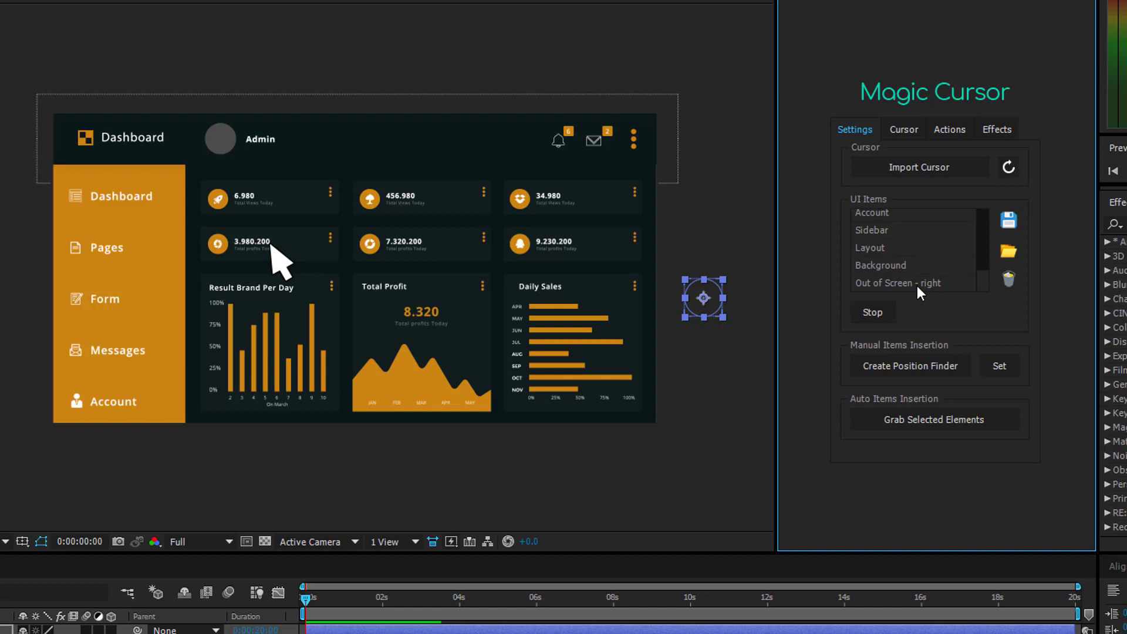
- Move the position finder onto the header between Admin and the notification icons and save the position as "header generic position"
left_click_drag(718, 296, 407, 139)
left_click(1000, 365)
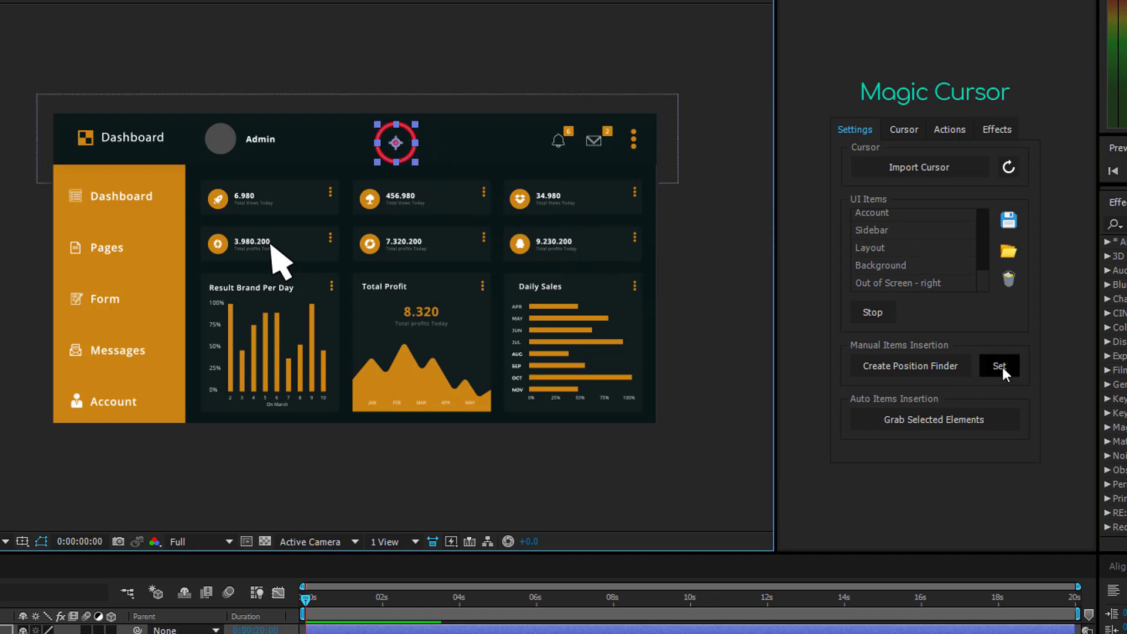
type("header generic position")
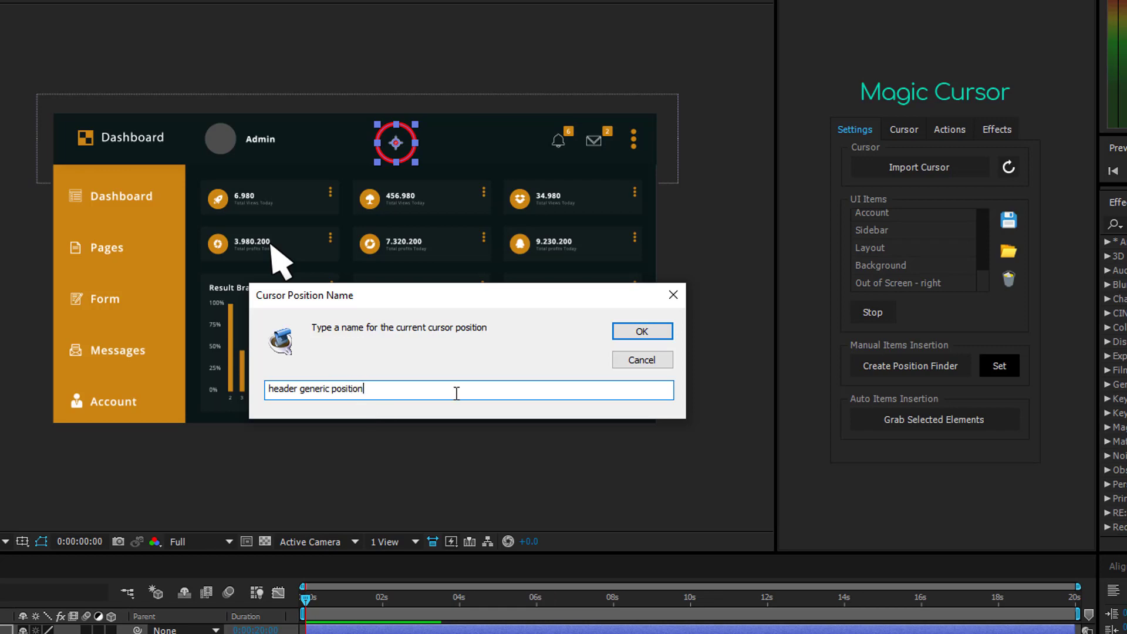
left_click(646, 332)
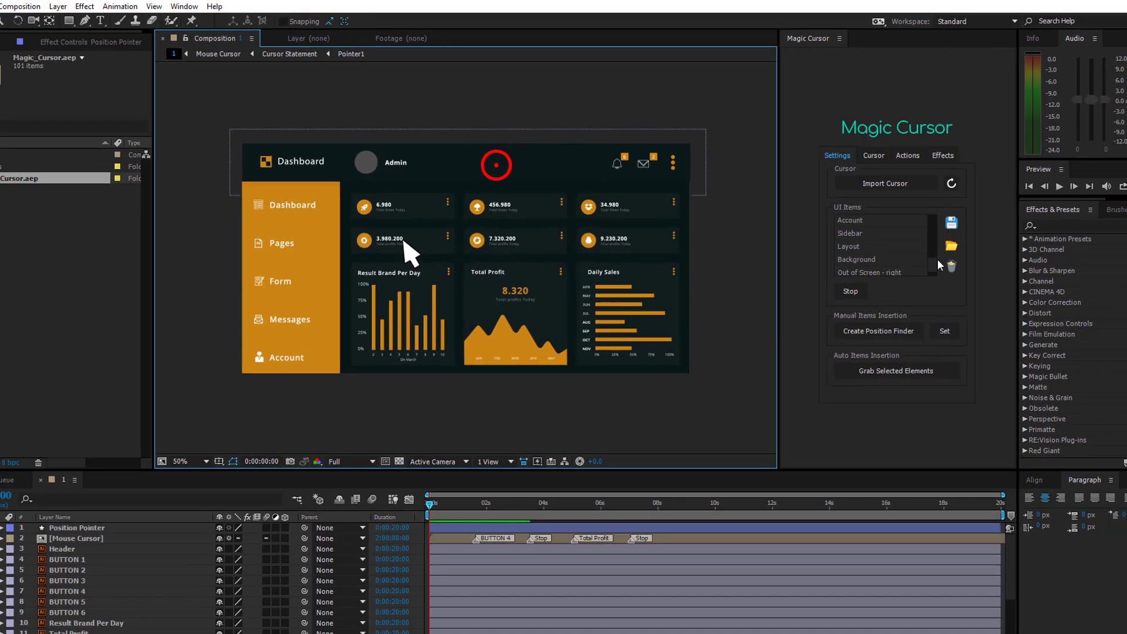
scroll(978, 270, "down", 1)
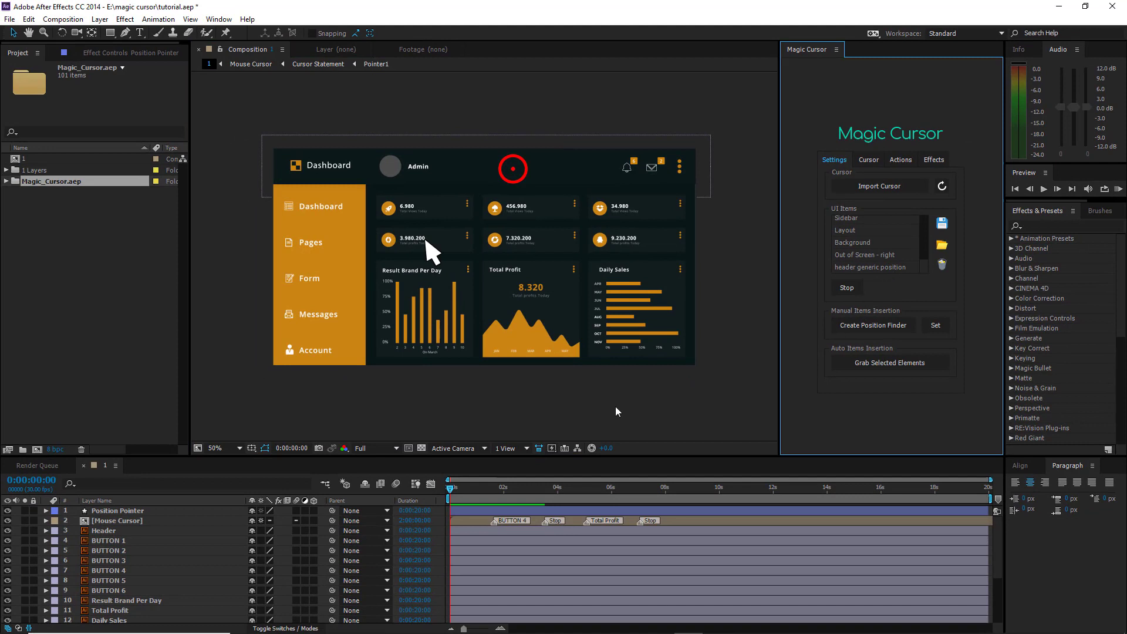
- Delete the Position Pointer layer from the composition
left_click(121, 512)
key("Delete")
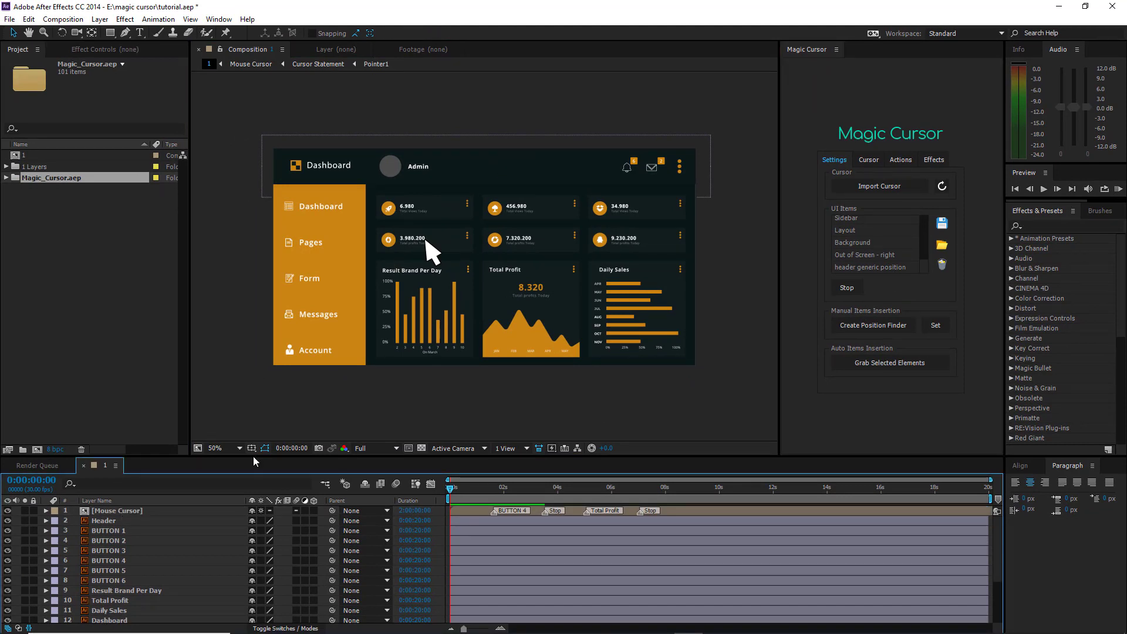
left_click(364, 406)
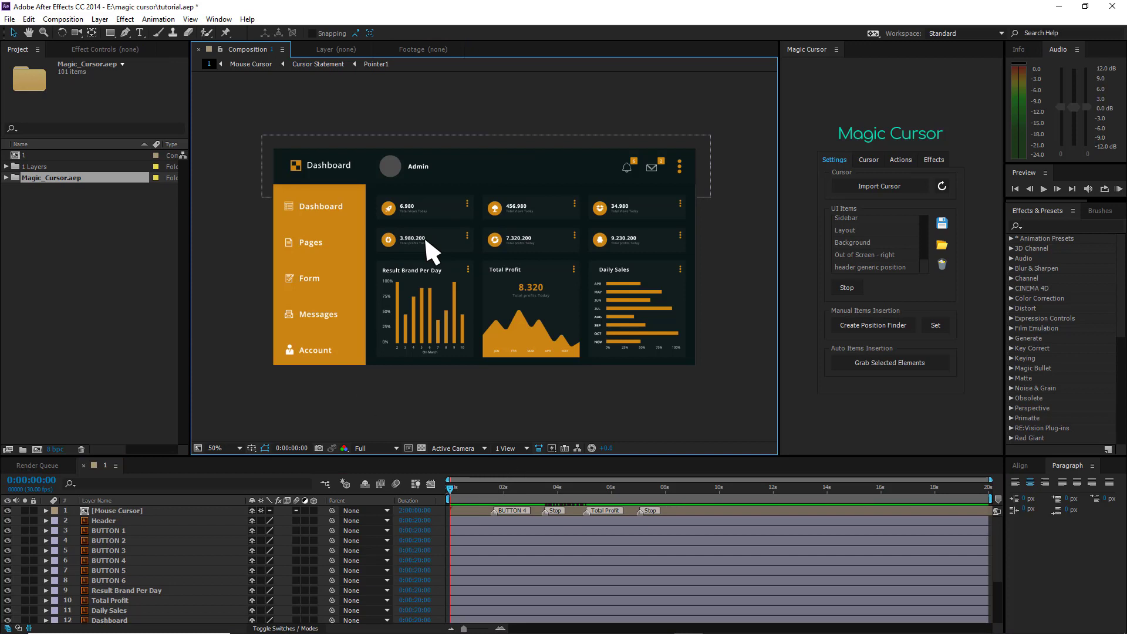
- Send the mouse cursor to Out of Screen - right at 0 seconds and to header generic position at 0:00:08:21
left_click(474, 489)
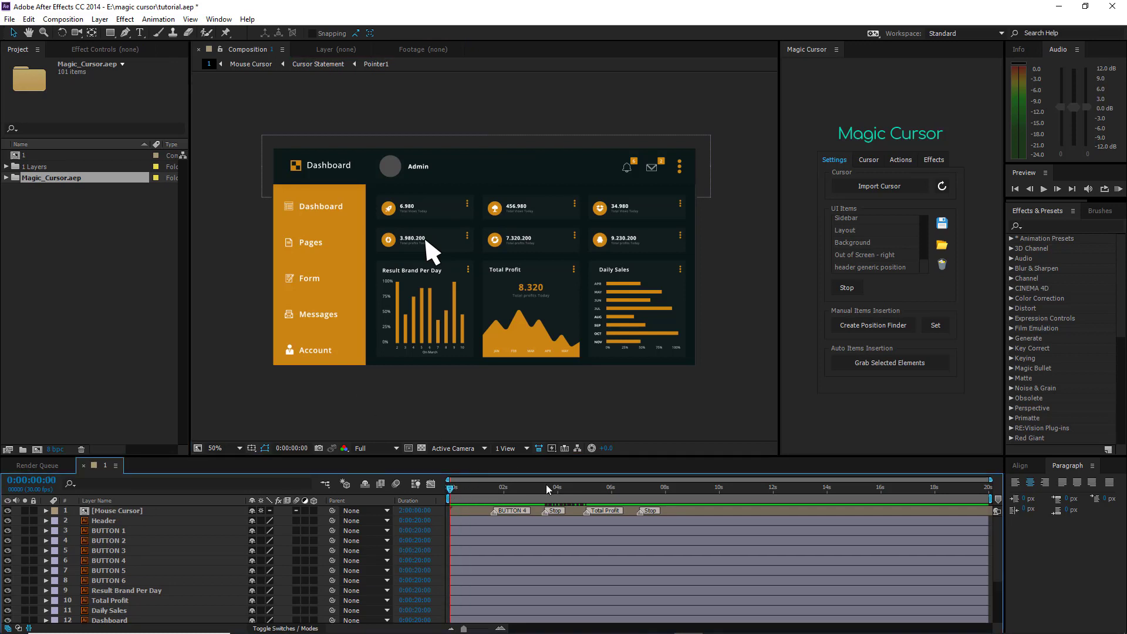
left_click(867, 256)
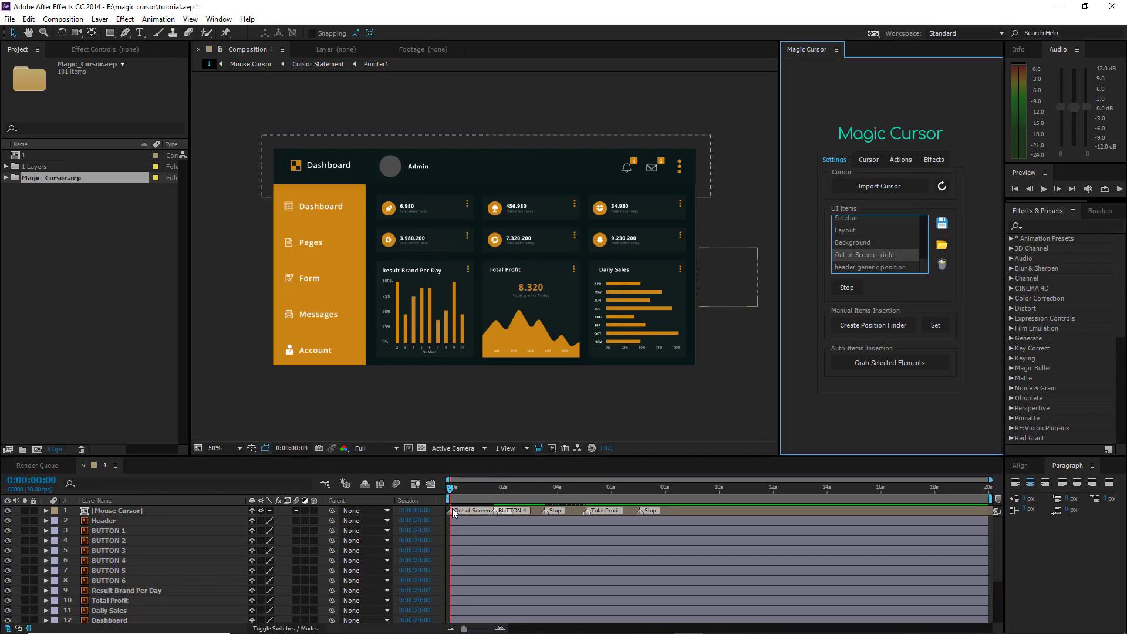
mouse_move(450, 487)
left_mouse_down()
mouse_move(714, 480)
mouse_move(684, 487)
left_mouse_up()
left_click(864, 268)
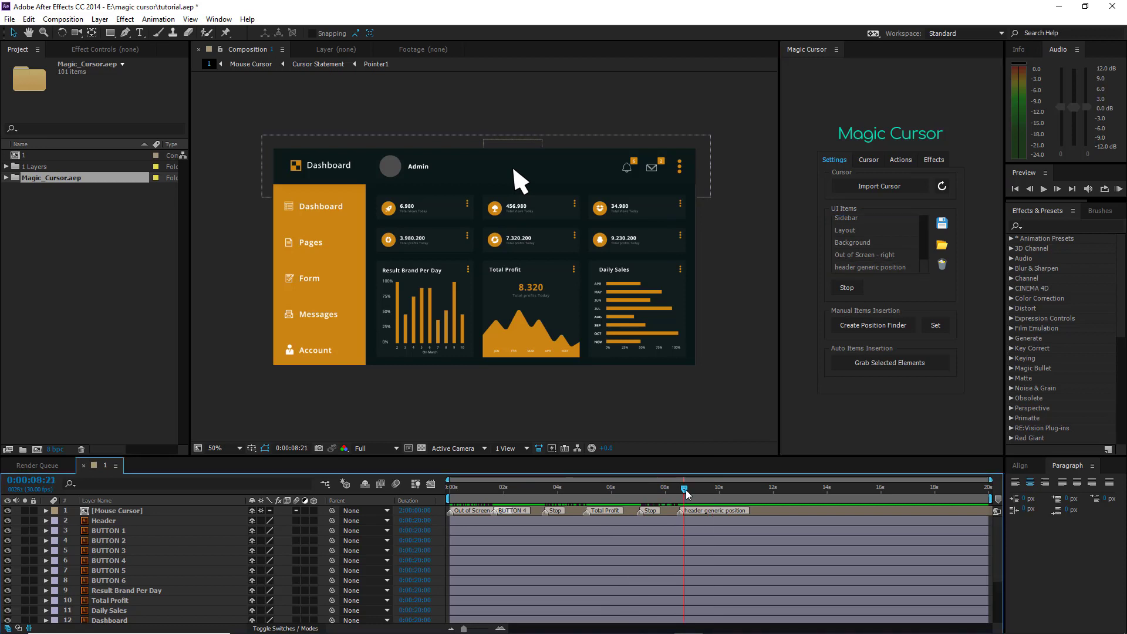
- Create a new position finder, place it outside the dashboard's left edge and save that position as "Out of Screen - left"
left_click(875, 327)
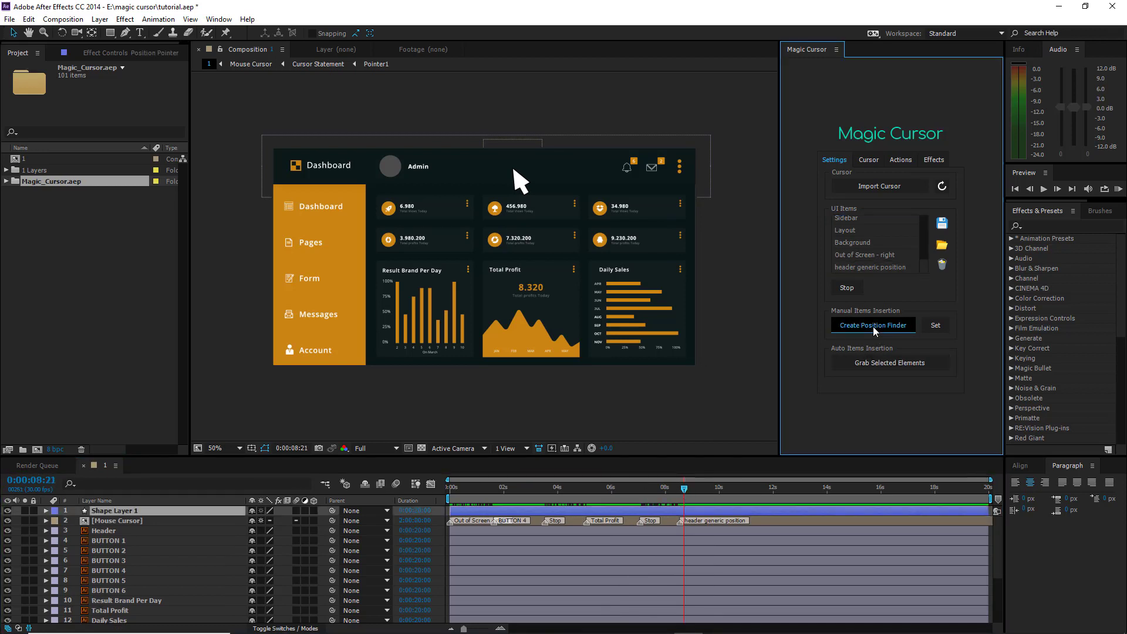
left_click_drag(485, 264, 249, 275)
left_click(936, 324)
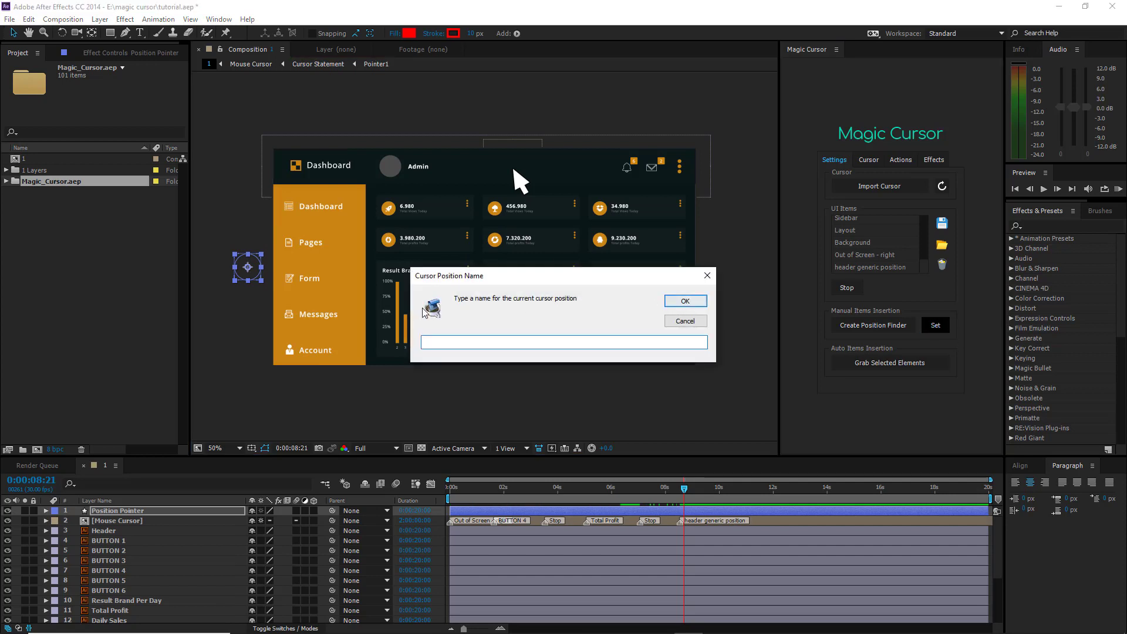
type("Out of Screen - left")
key("Return")
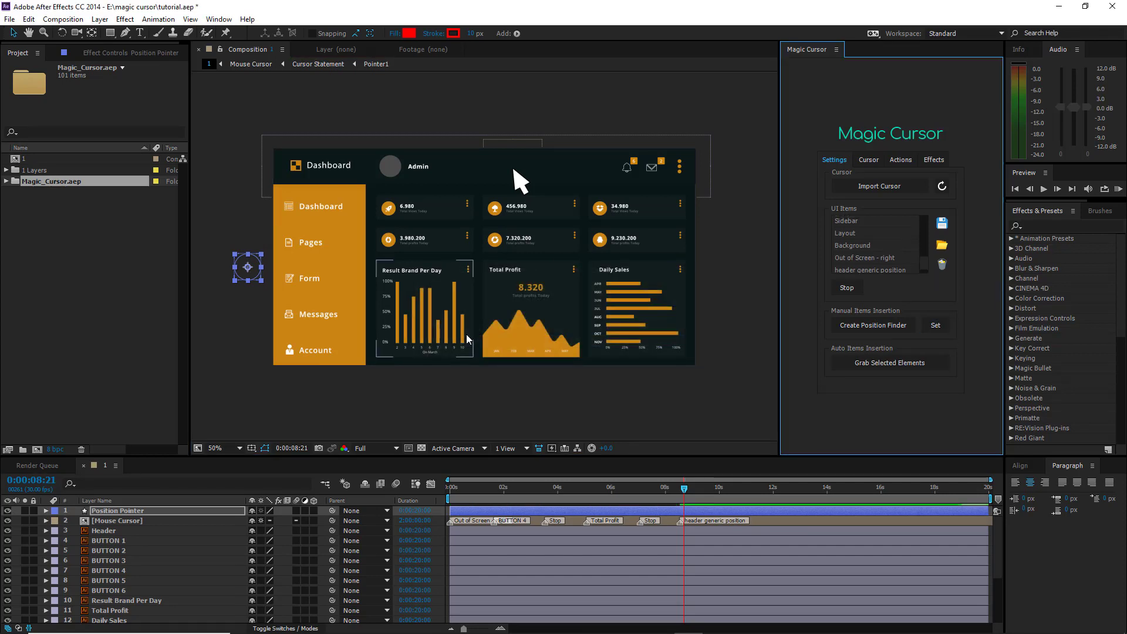
- Send the mouse cursor to Out of Screen - left at 0:00:09:19 and preview the animation from the start
left_click_drag(685, 490, 710, 495)
scroll(929, 267, "down", 1)
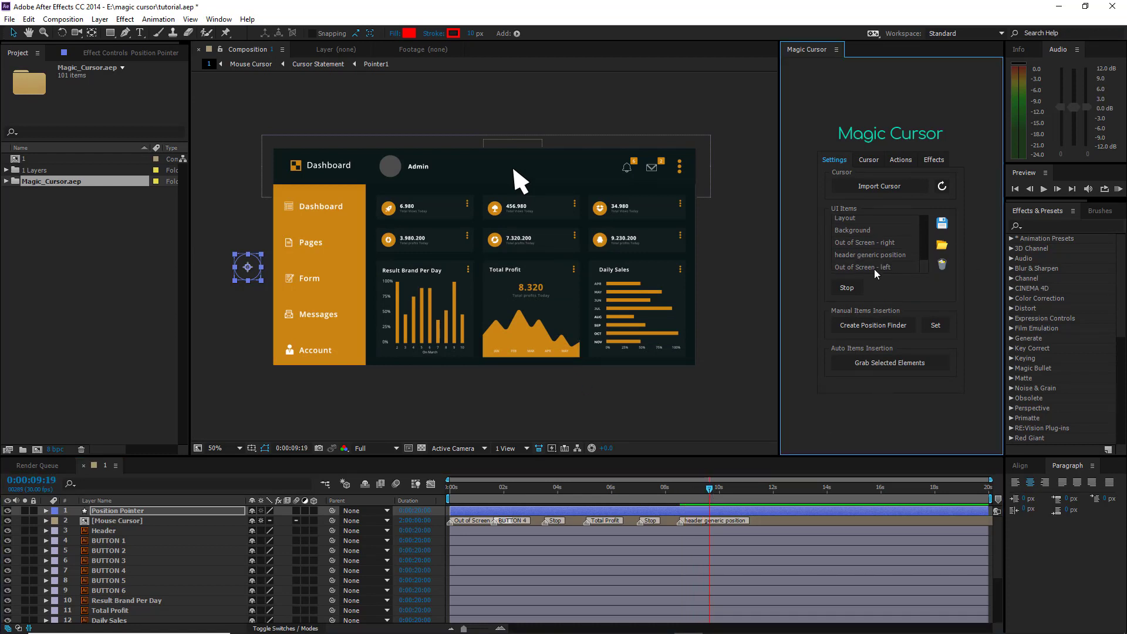
double_click(872, 268)
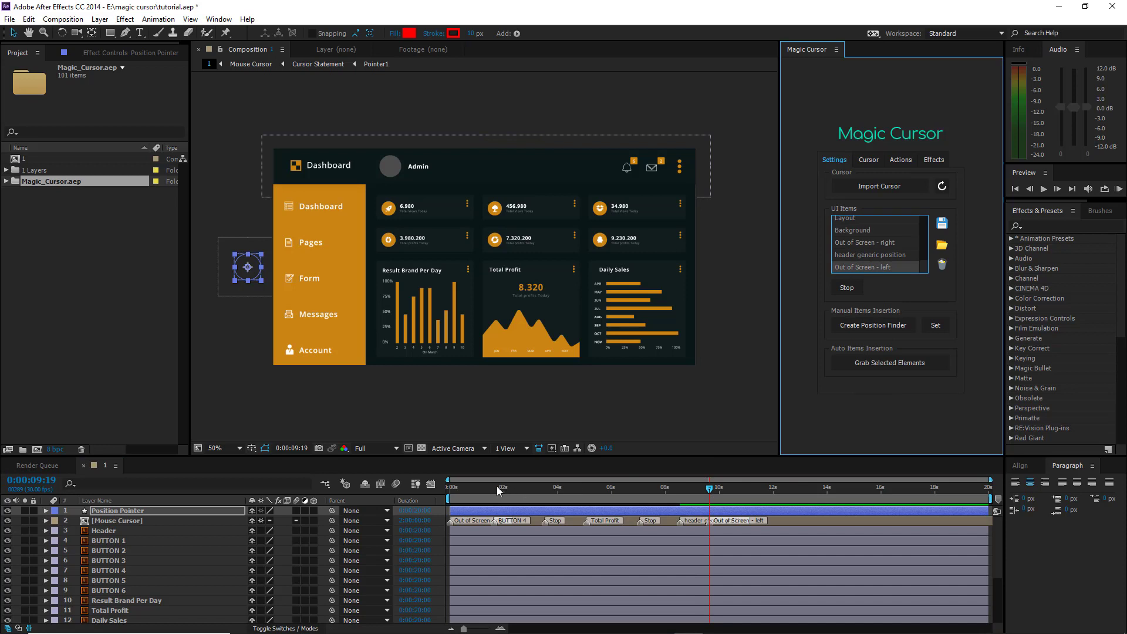
left_click(381, 488)
key("KP_0")
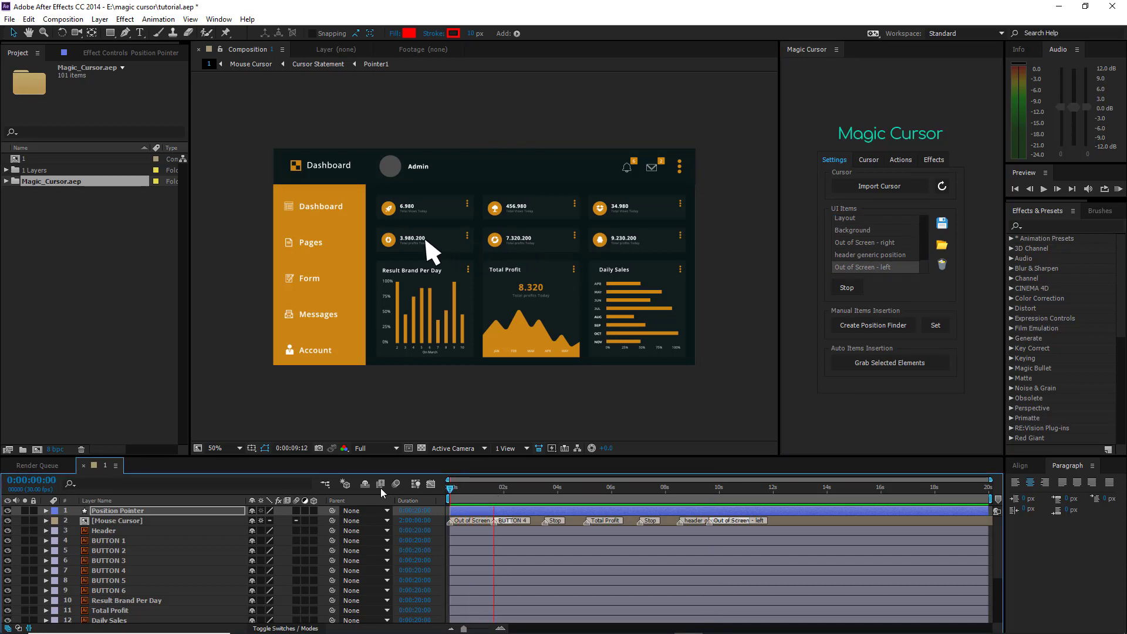
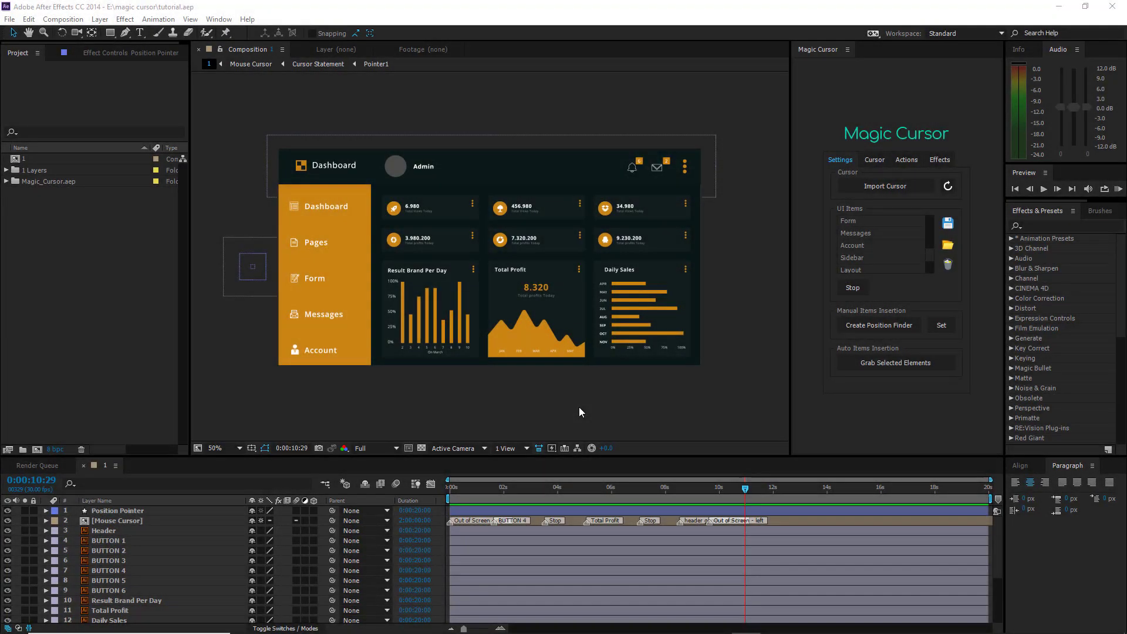
- Close the Magic Cursor panel, reopen the Magic Cursor.jsx script and widen its panel
right_click(816, 48)
left_click(855, 52)
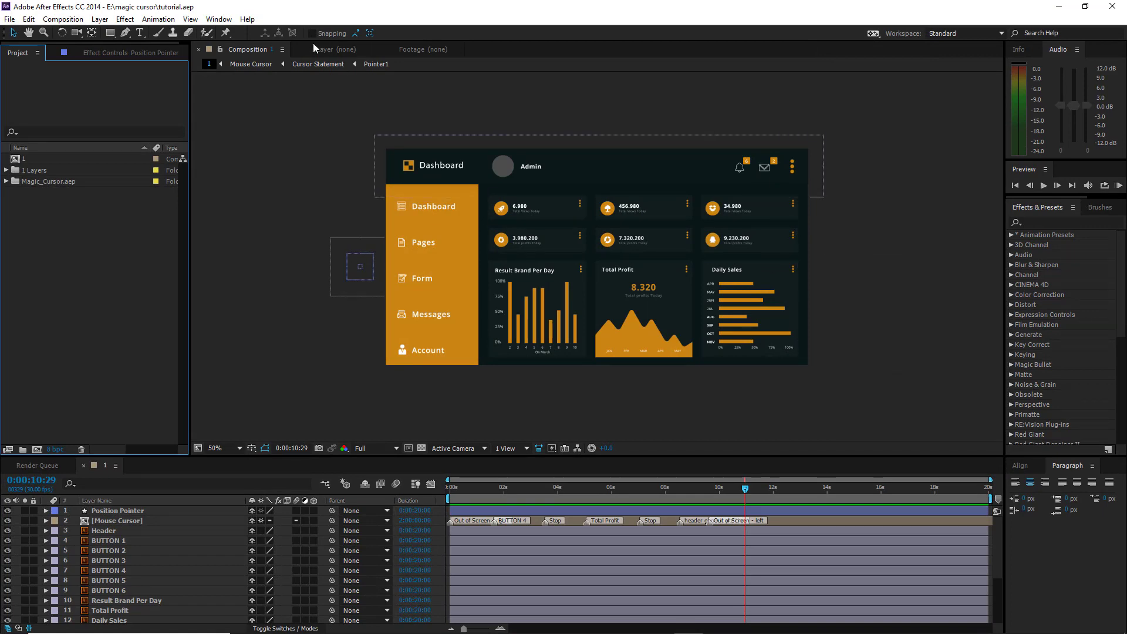
left_click(218, 20)
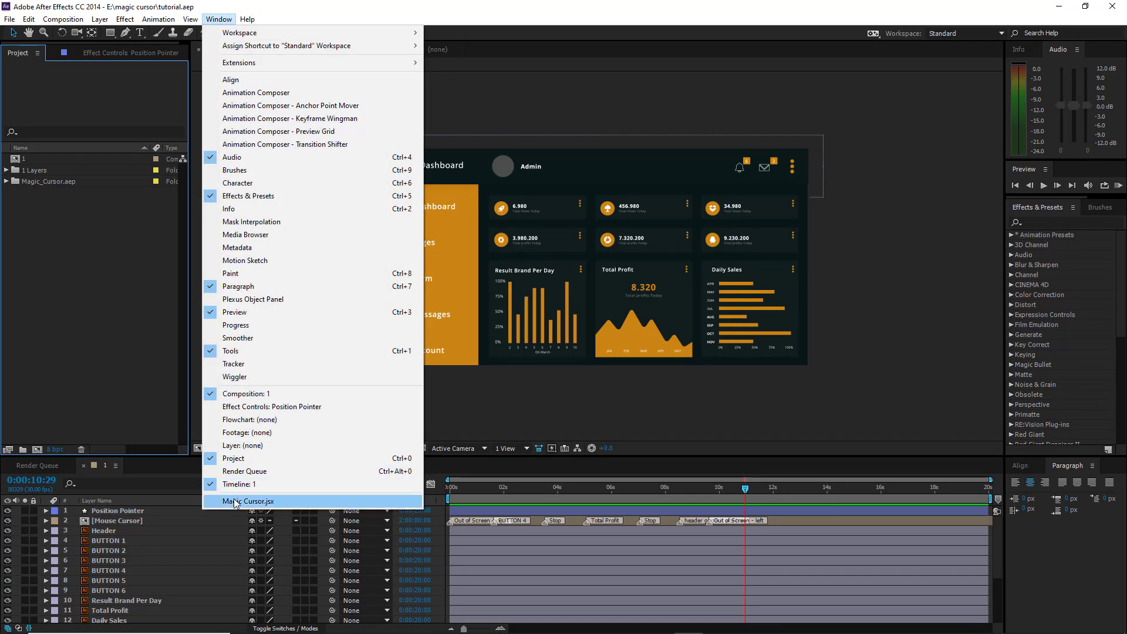
left_click(236, 502)
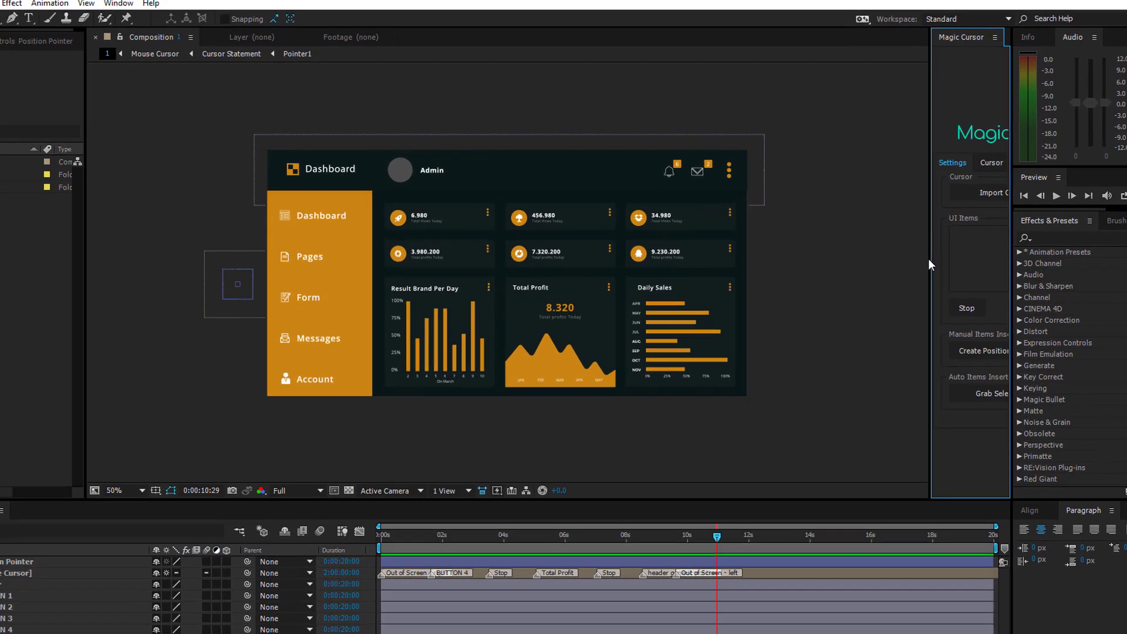
left_click_drag(932, 245, 790, 262)
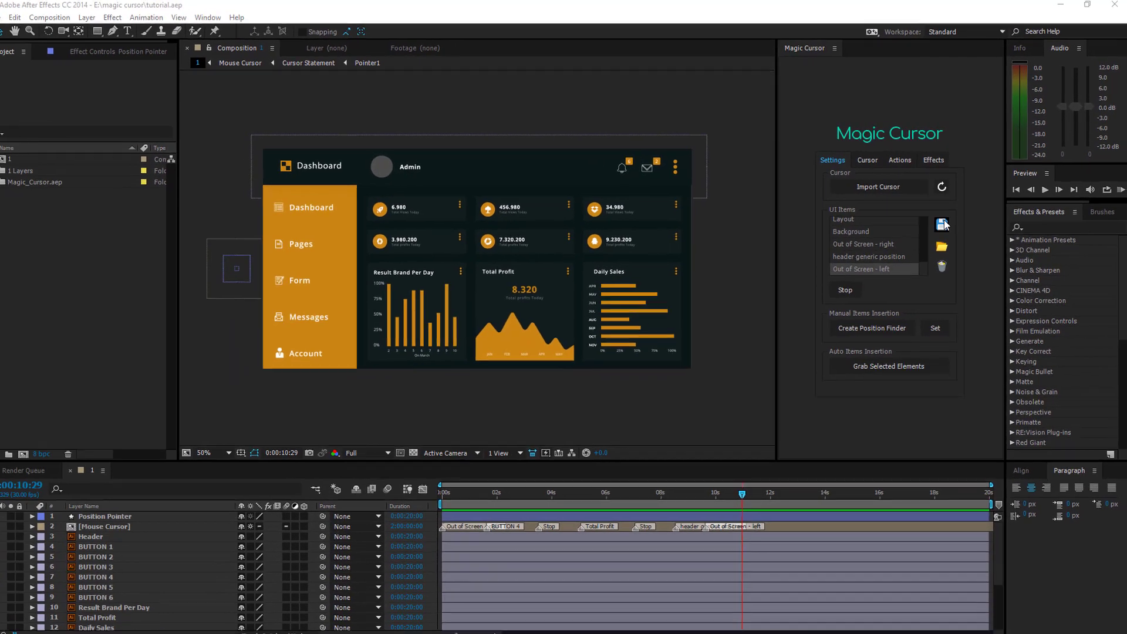
- Save the UI items list as a JSON file, replacing the suggested name my_UI_elements
left_click(944, 224)
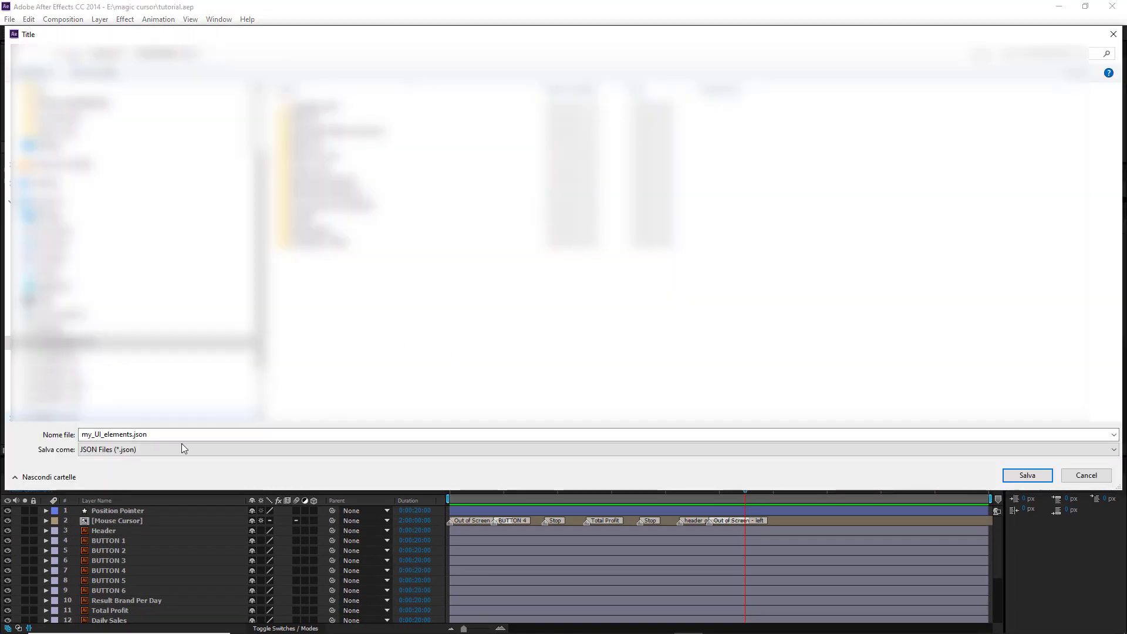
double_click(111, 435)
left_click_drag(129, 435, 95, 435)
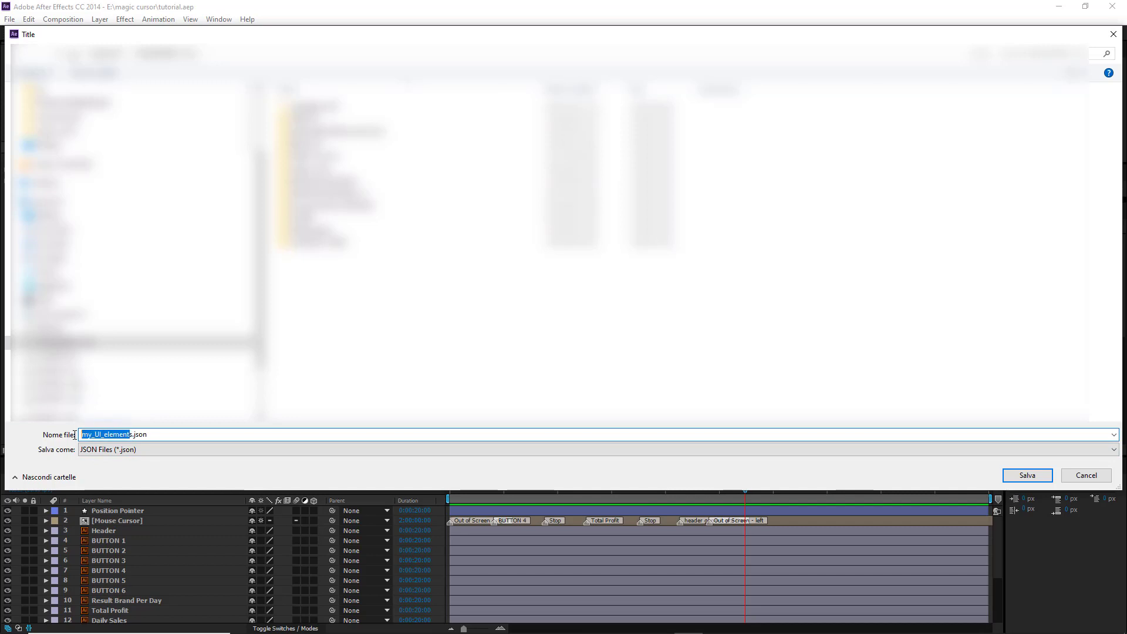
key("Delete")
key("Delete")
left_click(1028, 475)
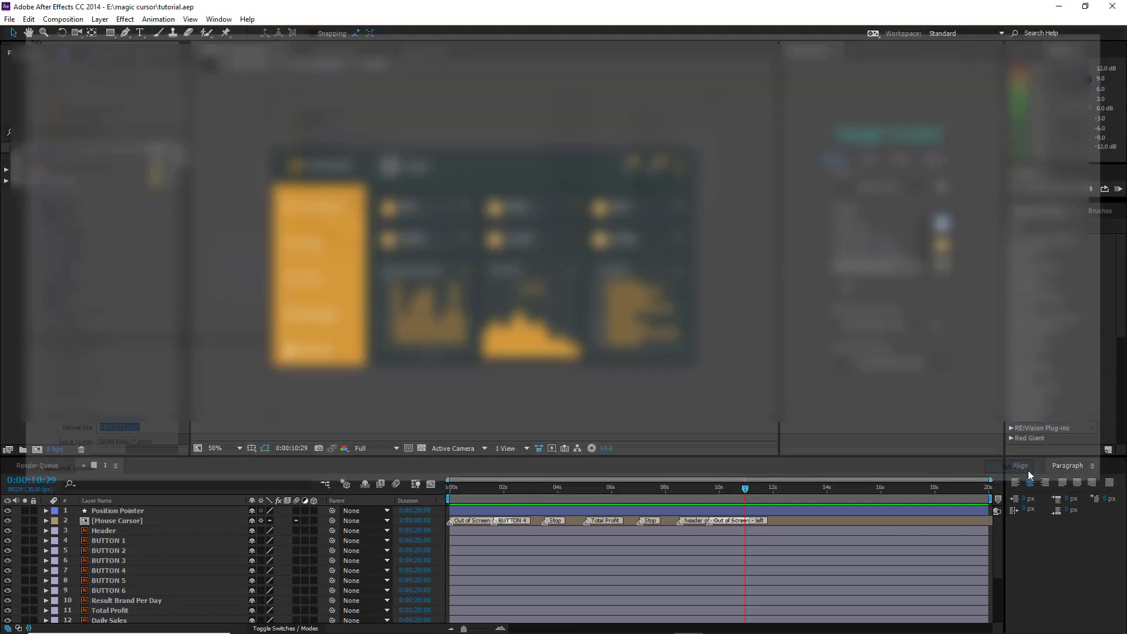
- Restart the Magic Cursor script by closing and reopening its panel, and widen the panel to show all its controls
right_click(808, 51)
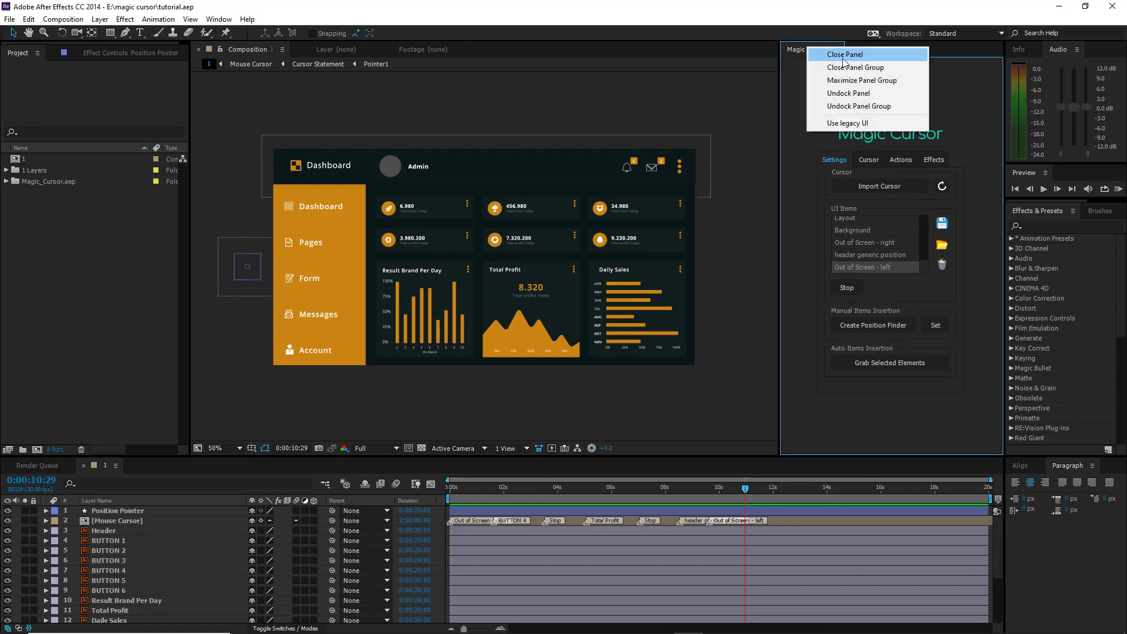
left_click(852, 65)
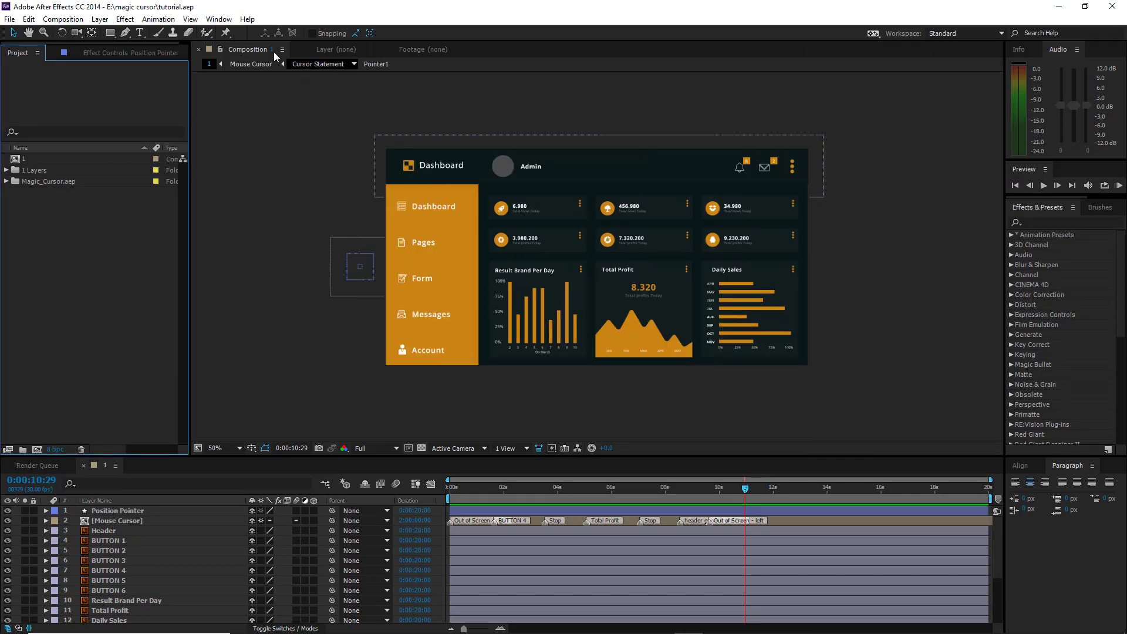
left_click(219, 19)
left_click(272, 504)
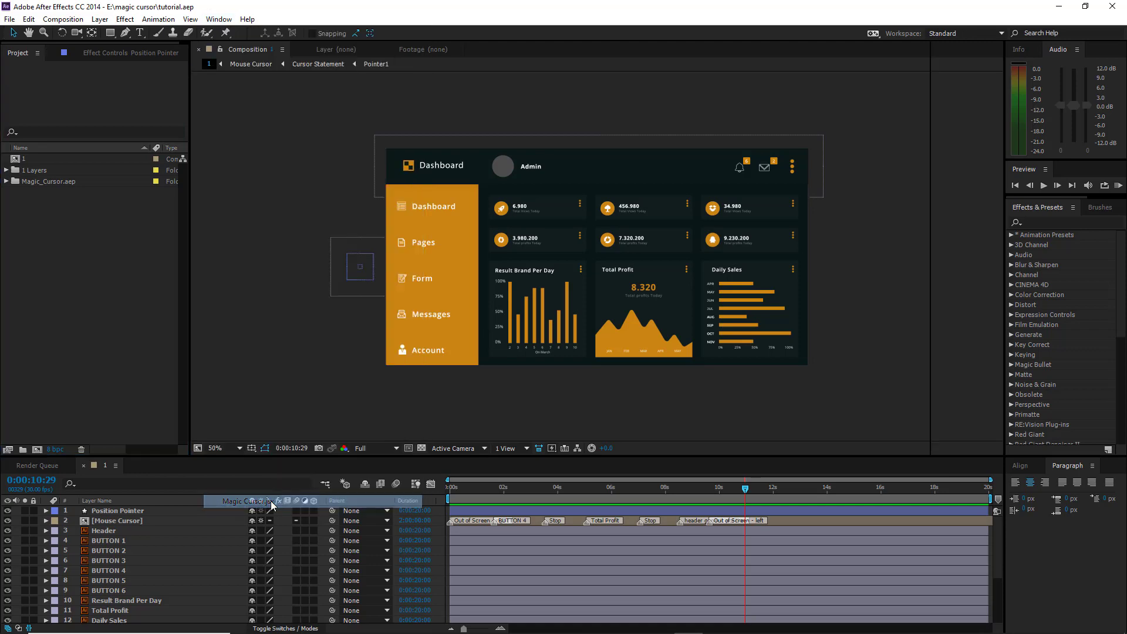
left_click_drag(932, 219, 792, 231)
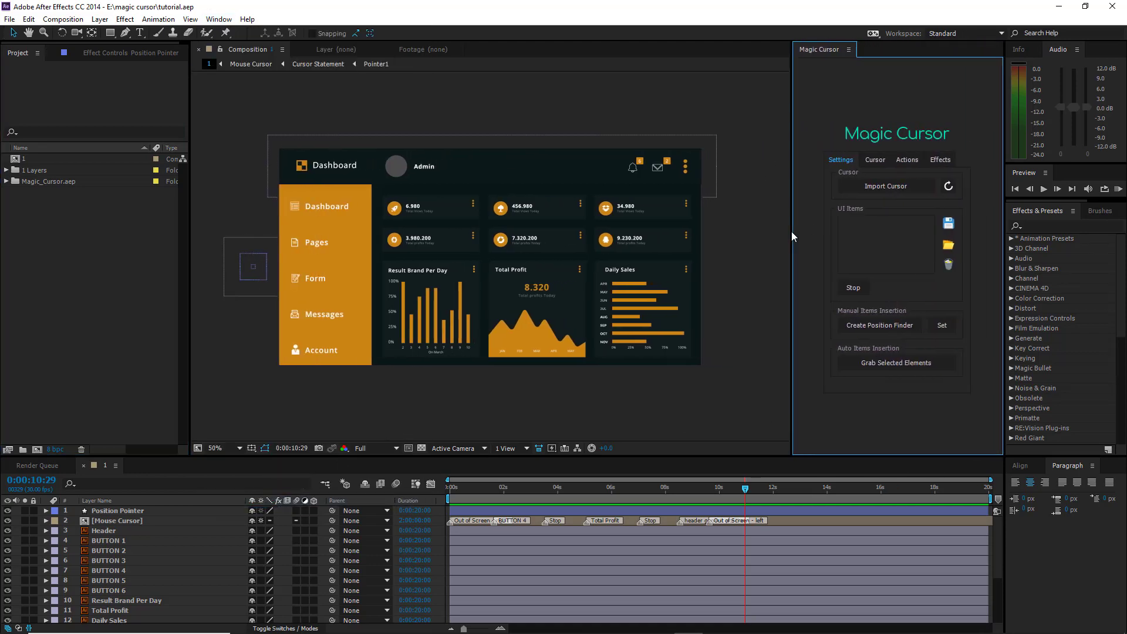
- Load the saved UI items list from MYLIST1.json and look through the restored items
left_click(948, 244)
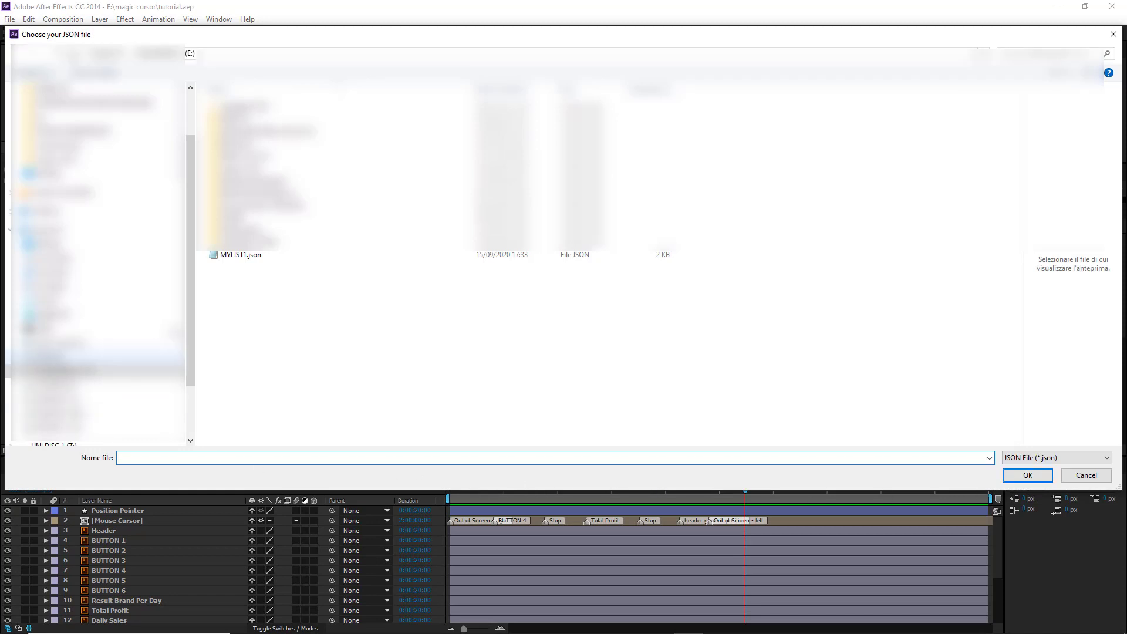
left_click(246, 257)
double_click(246, 257)
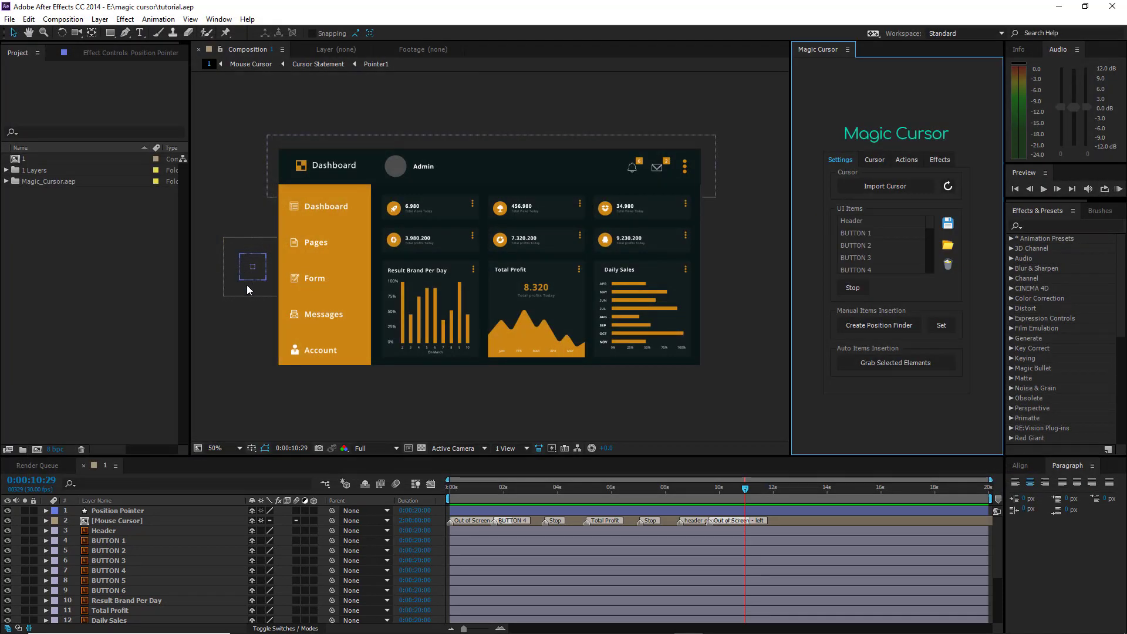
left_click_drag(929, 220, 938, 270)
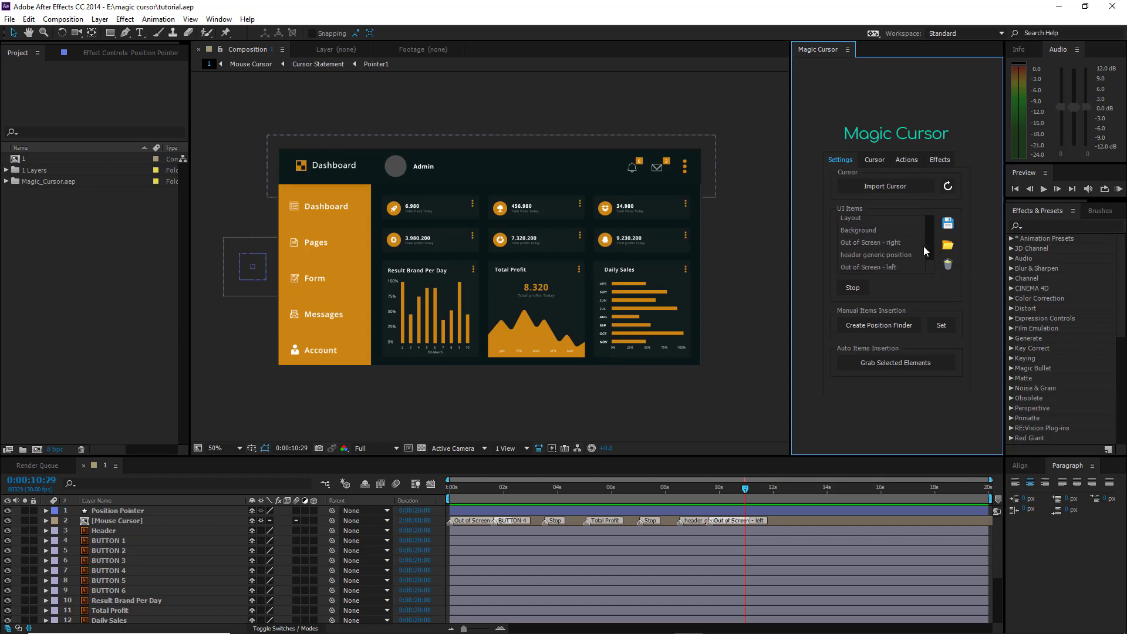
- Delete all items from the UI Items list and confirm the deletion
key("c")
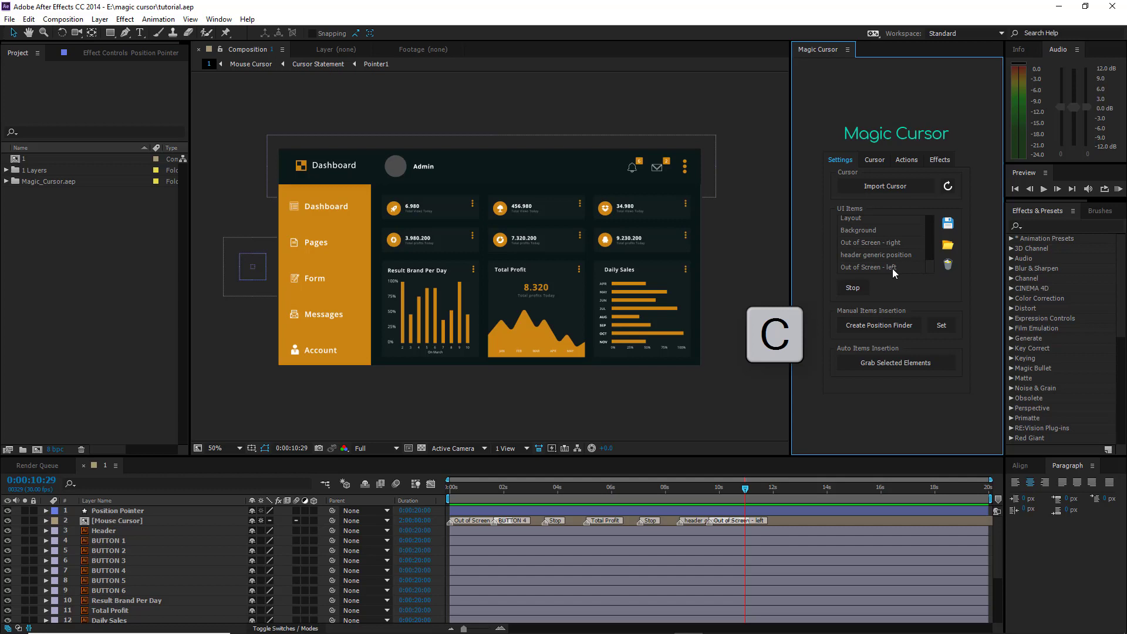
scroll(892, 269, "up", 1)
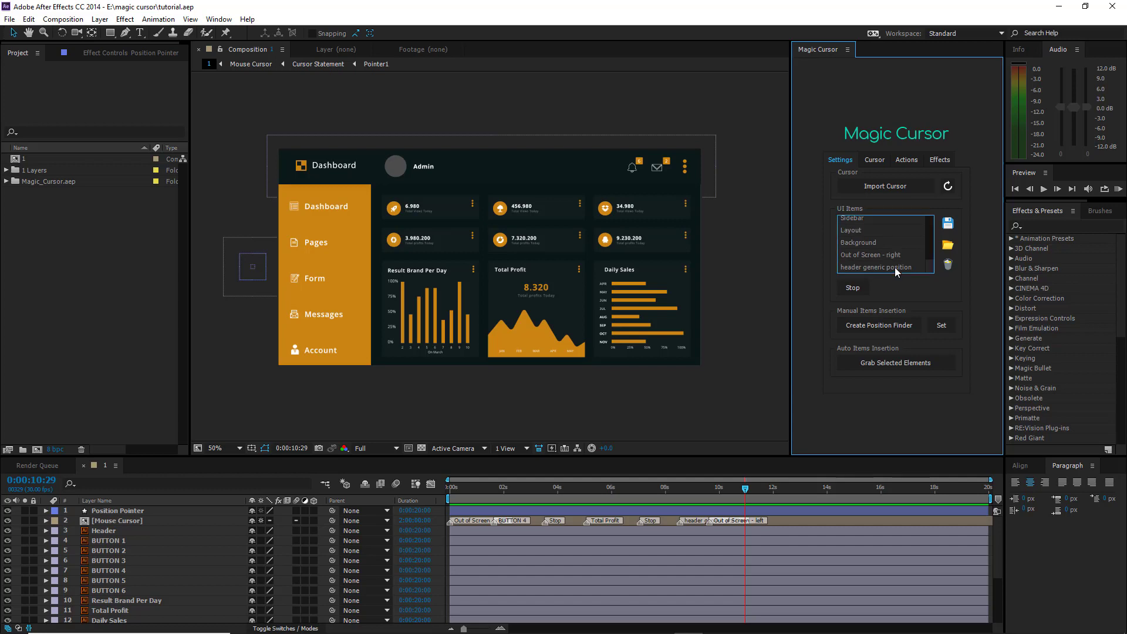
scroll(930, 266, "up", 5)
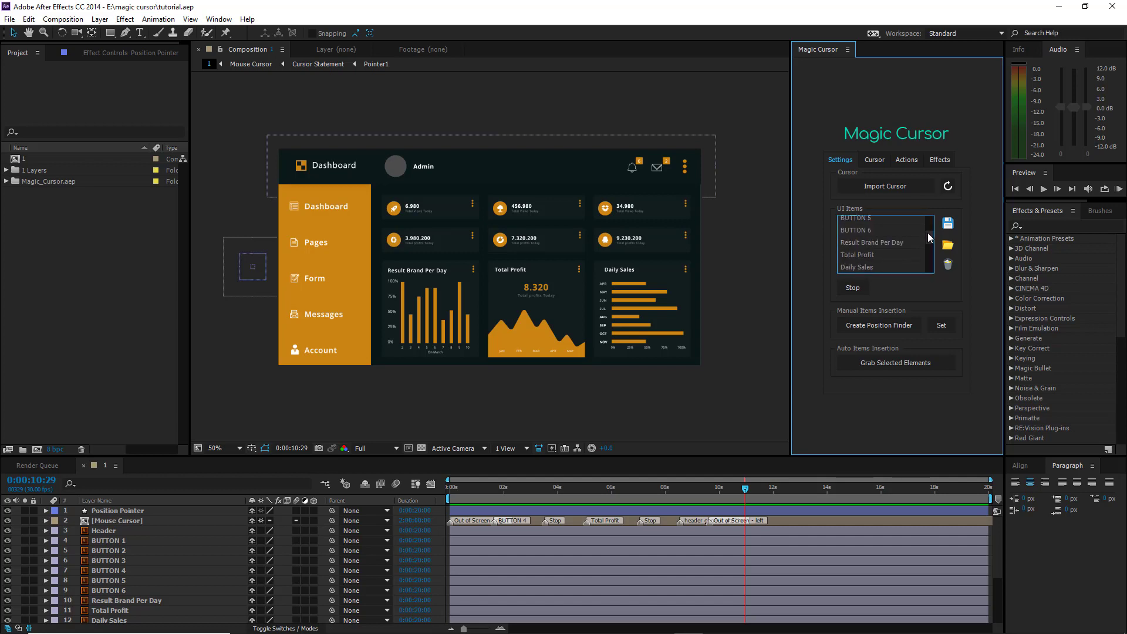
left_click(949, 265)
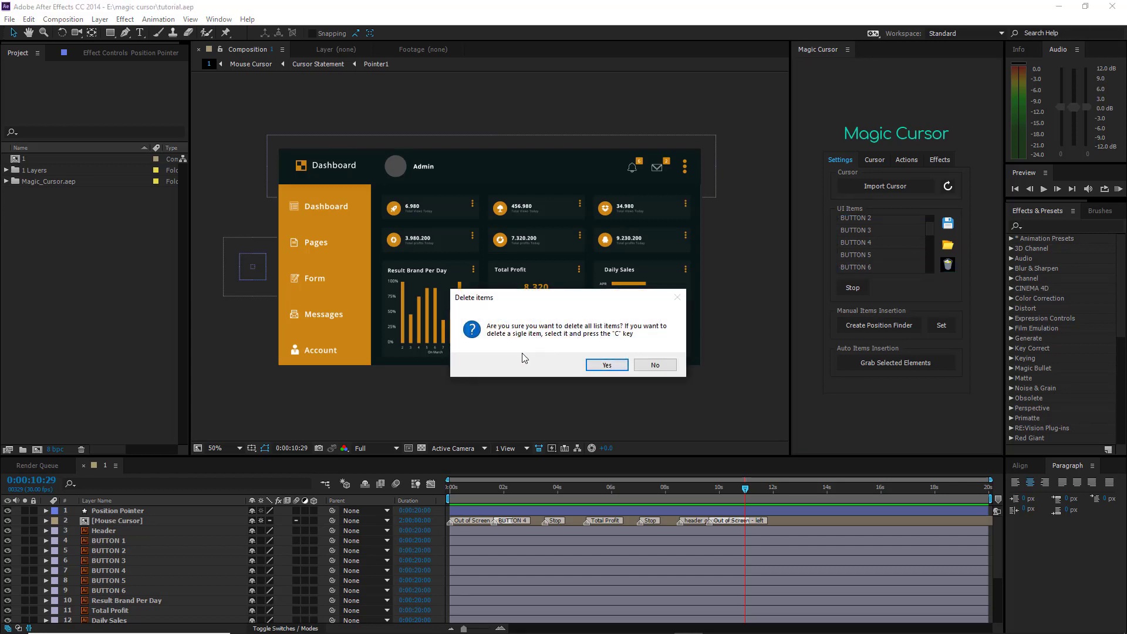
left_click(605, 365)
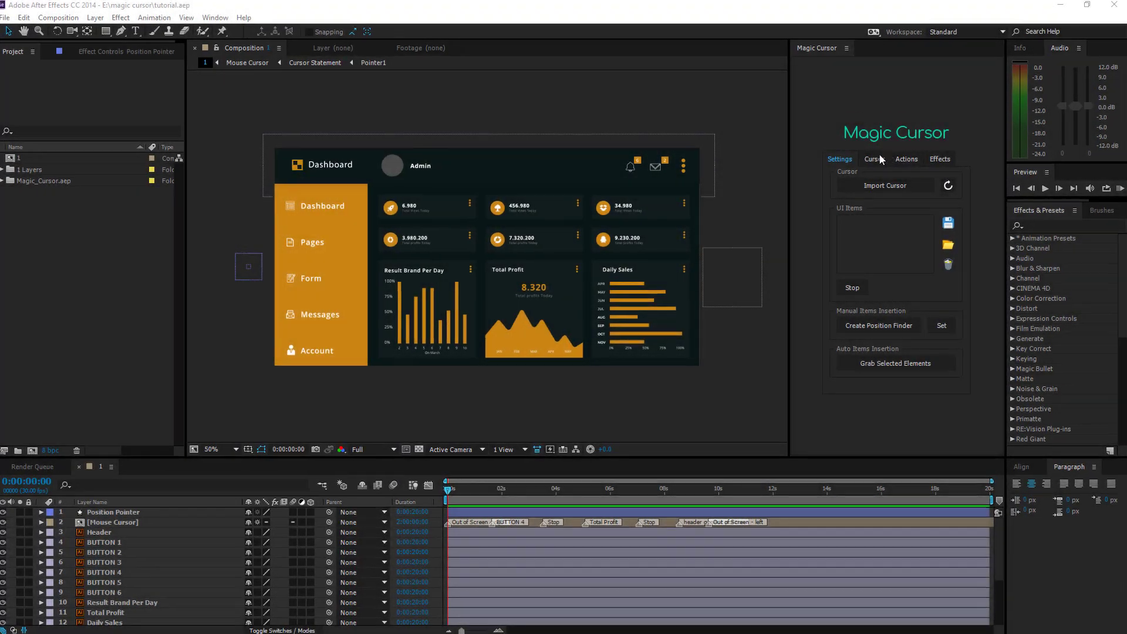
- Examine the available cursor types in both the Light and Dark styles, ending on the Light style
left_click(874, 159)
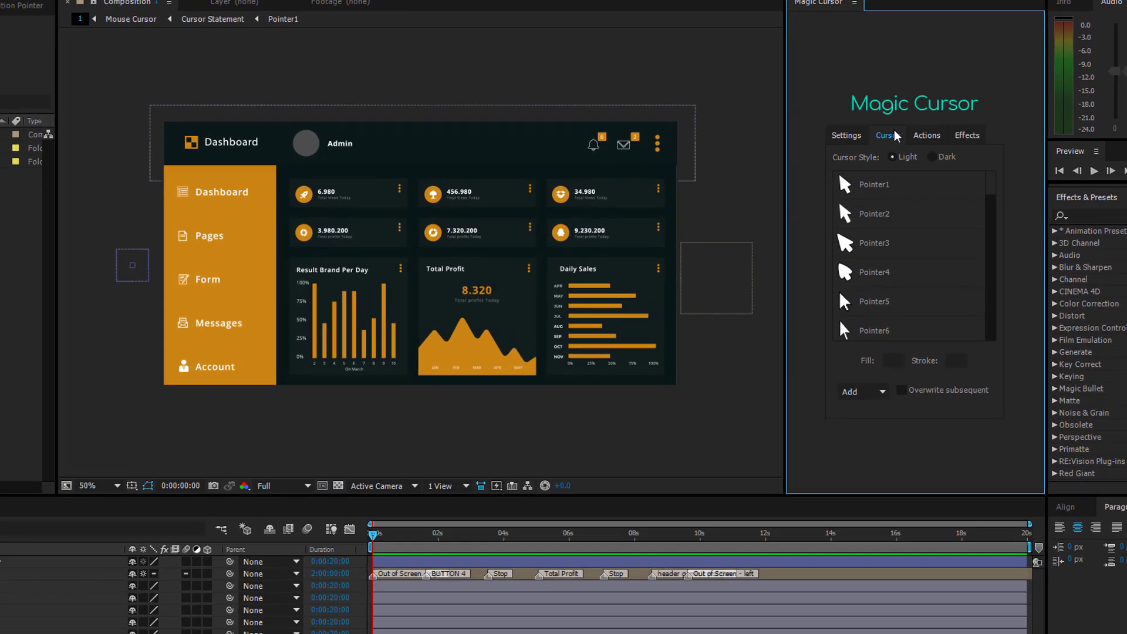
scroll(879, 203, "down", 10)
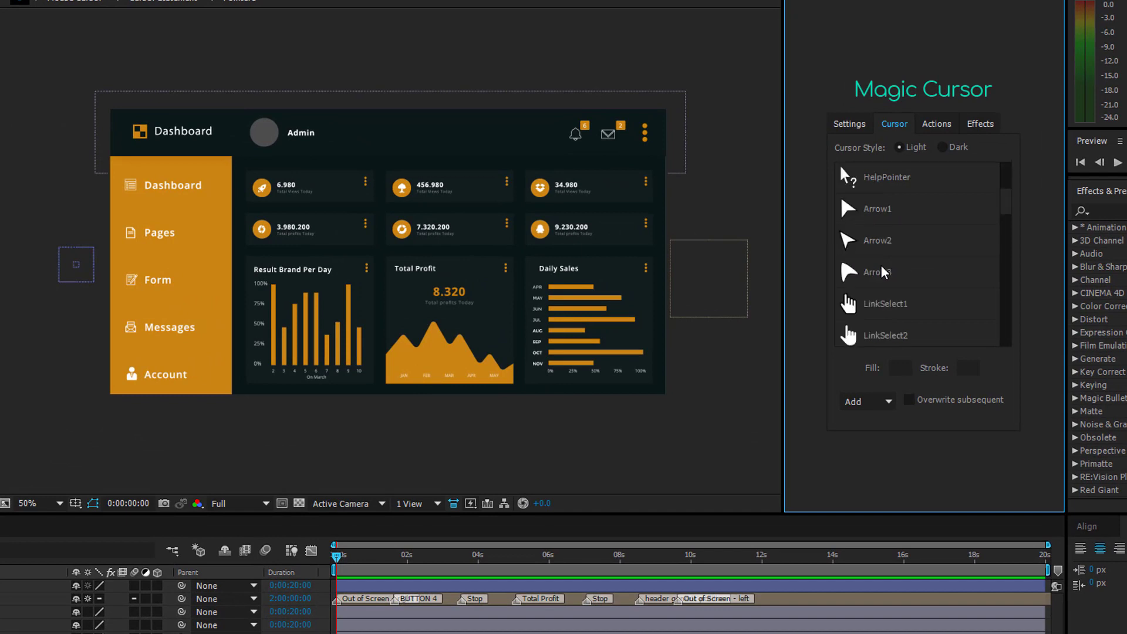
scroll(878, 269, "up", 10)
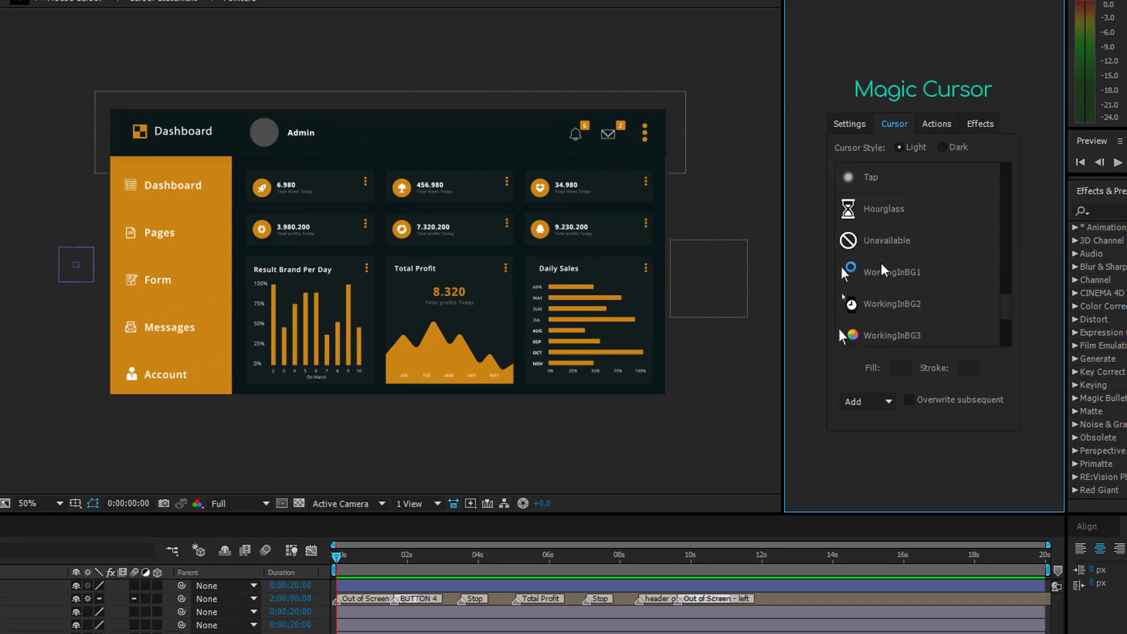
left_click(943, 146)
scroll(905, 240, "down", 5)
scroll(897, 245, "up", 10)
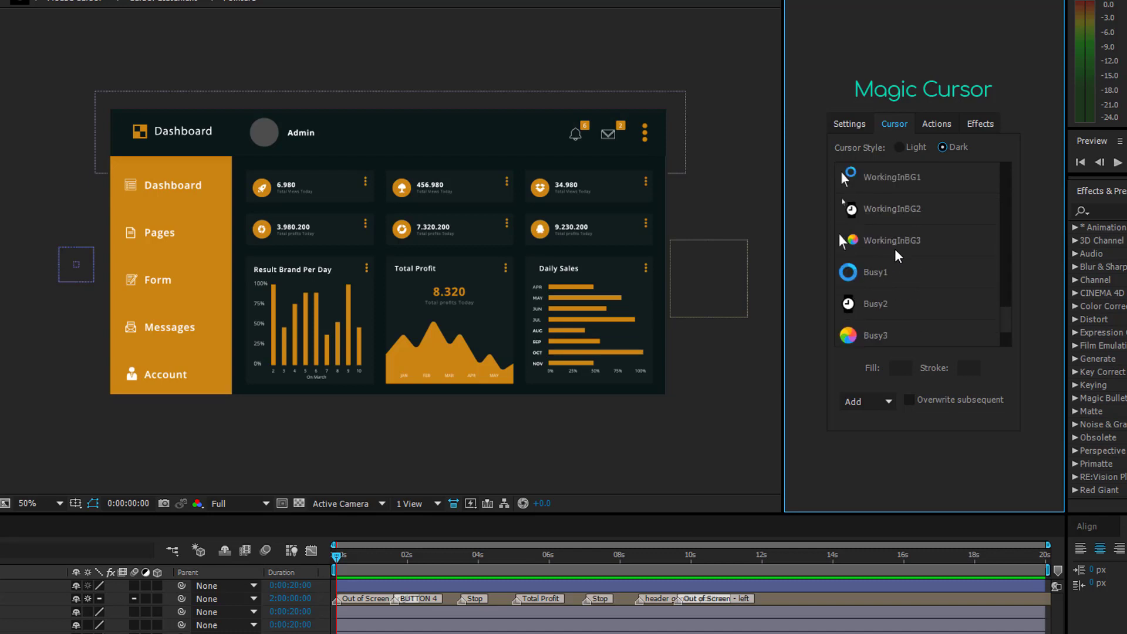
scroll(906, 243, "up", 3)
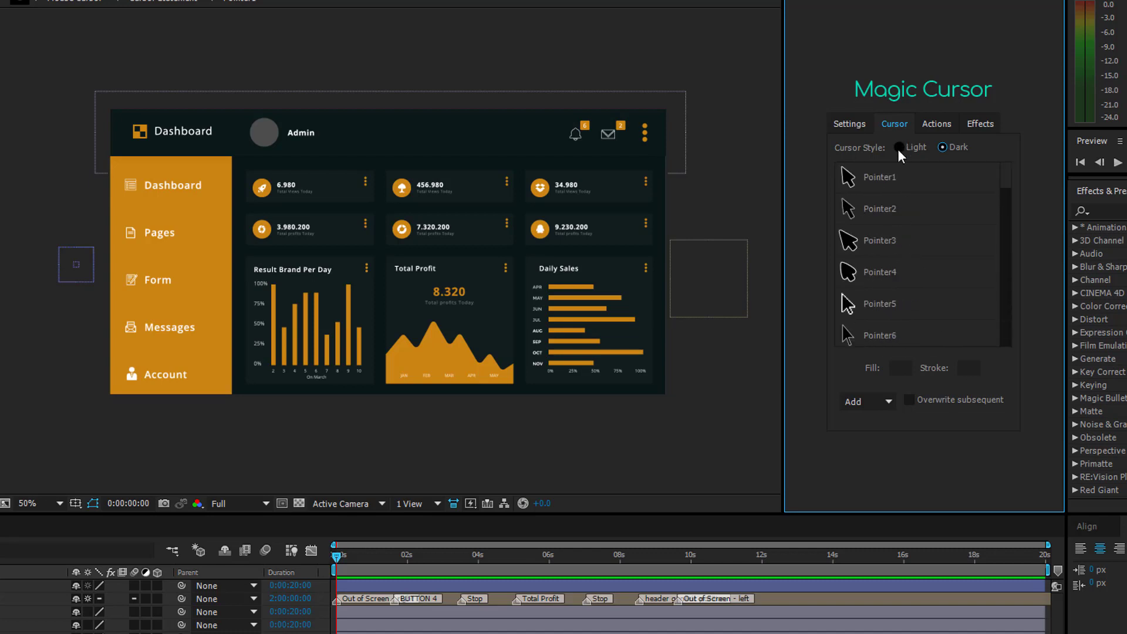
left_click(898, 147)
- Change the mouse cursor to the light LinkSelect2 hand at 0:00:00:29
left_click_drag(341, 557, 371, 556)
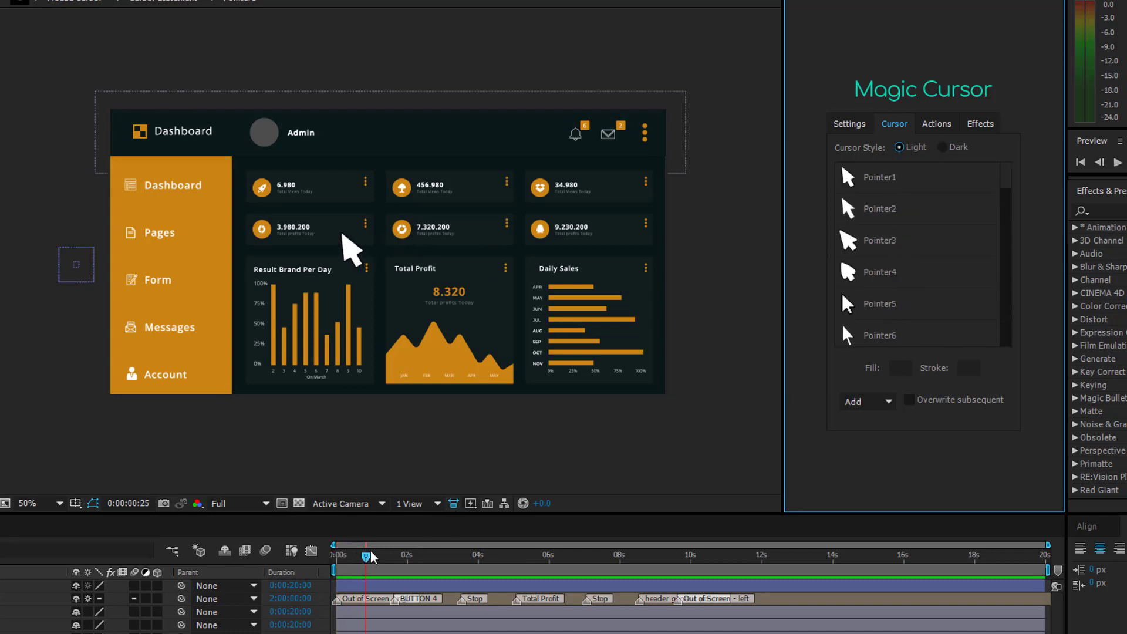
scroll(884, 266, "down", 5)
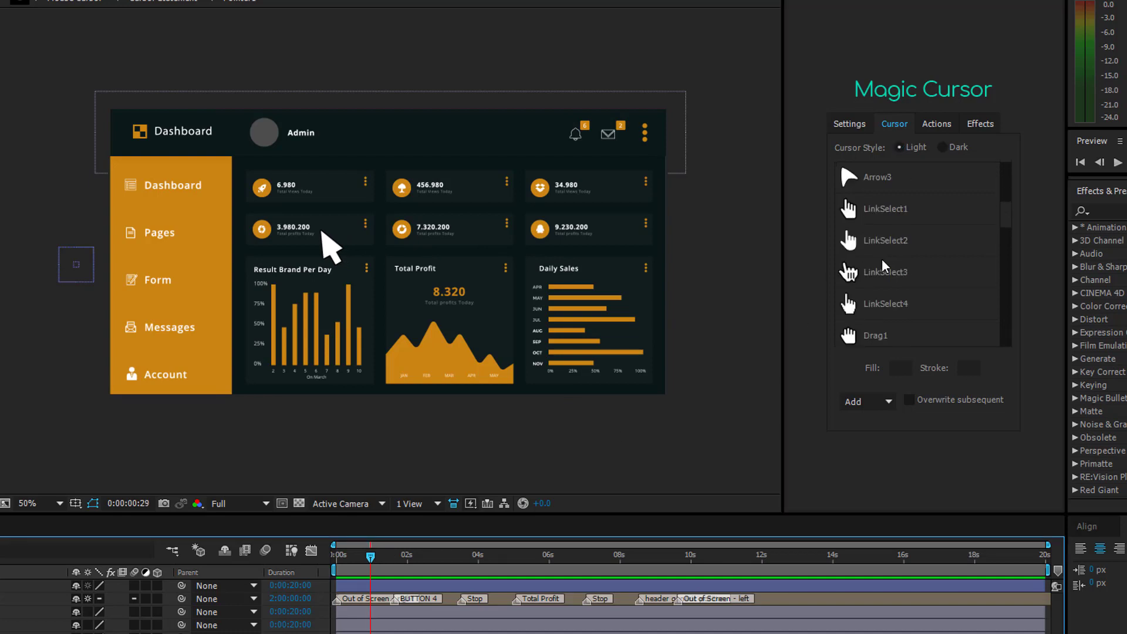
left_click(883, 240)
- Change the mouse cursor to MouseLeft at 0:00:04:02 and play the animation from there
left_click_drag(371, 557, 480, 556)
scroll(923, 297, "down", 4)
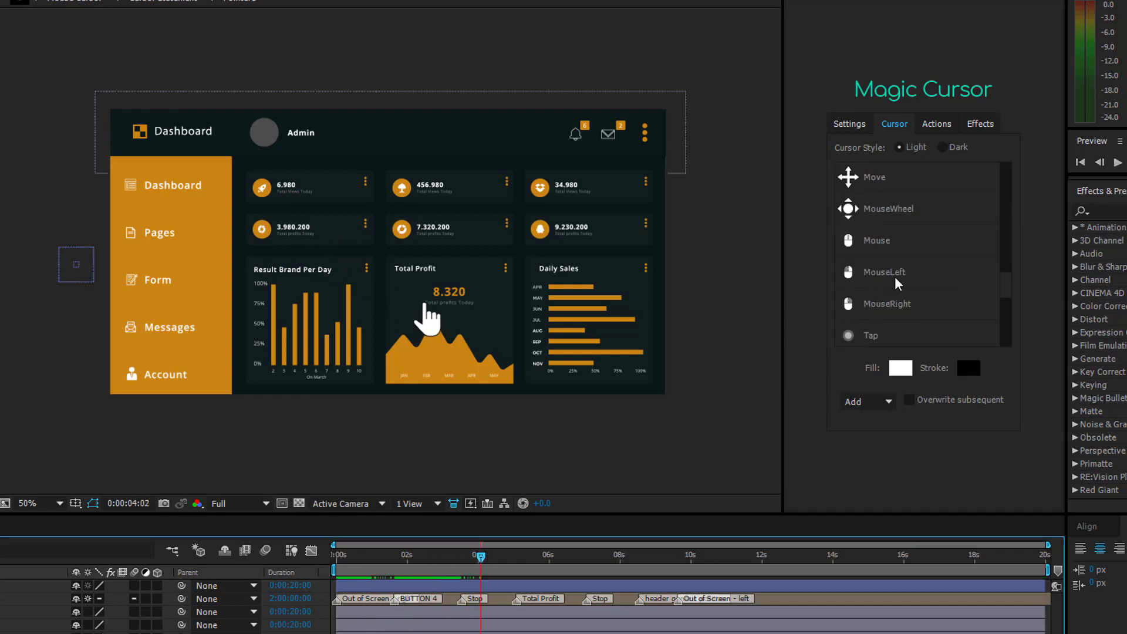
left_click(897, 284)
key("space")
- Change the mouse cursor to Busy1 at 0:00:08:18
scroll(896, 269, "down", 3)
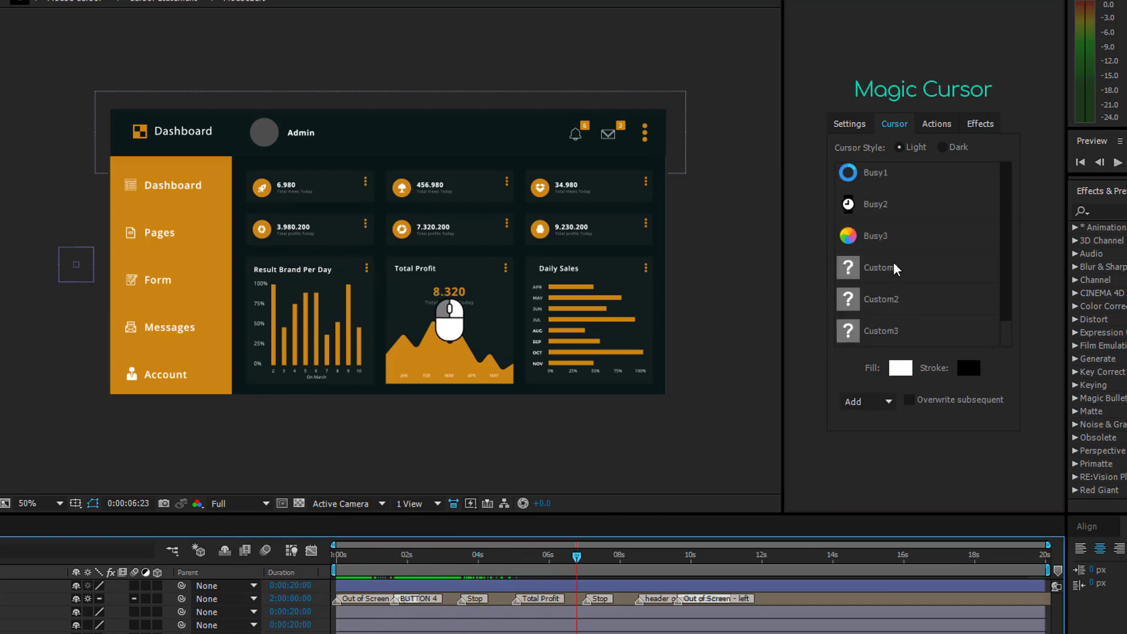
left_click(883, 237)
left_click(879, 176)
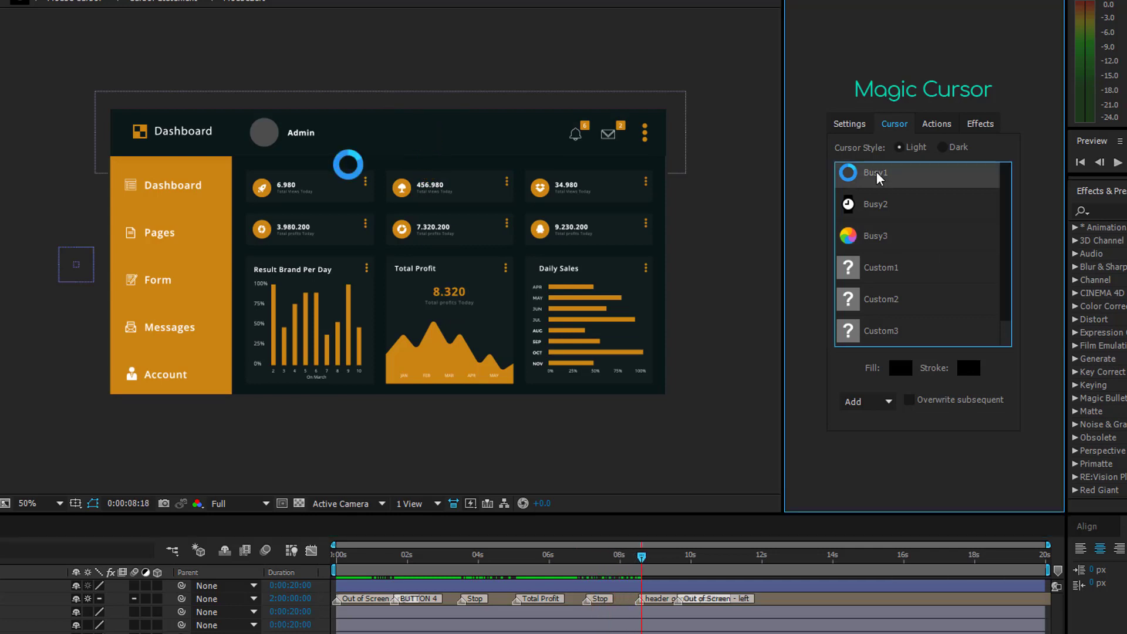
- Enable overwriting of subsequent cursors, apply VerticalResize at 0:00:06:19, and scrub forward to check it
left_click_drag(642, 555, 575, 556)
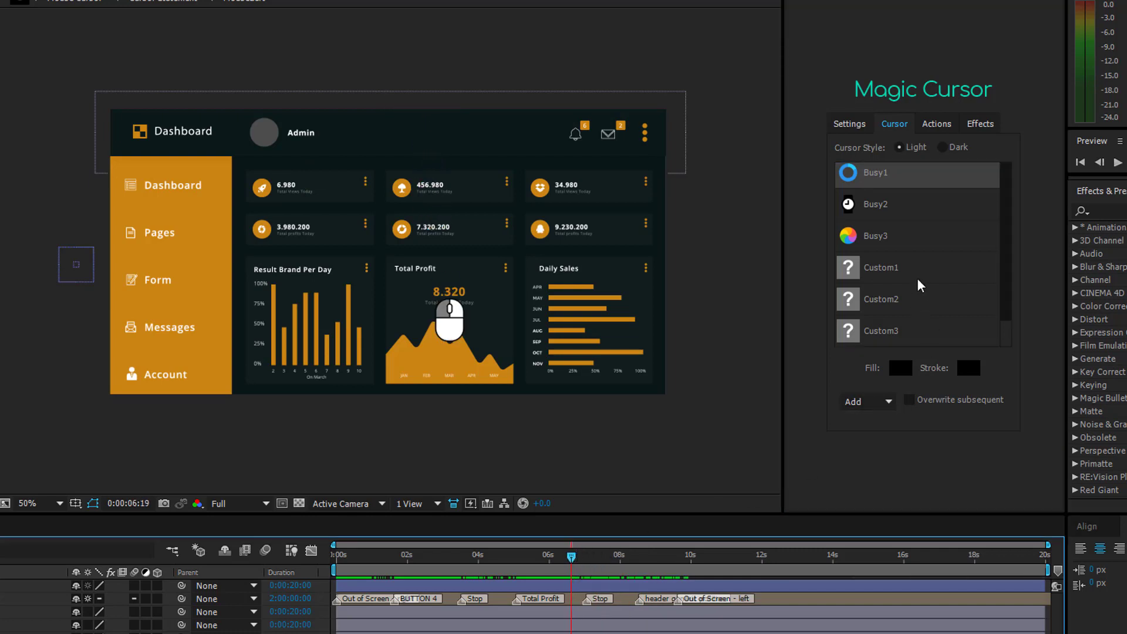
scroll(918, 280, "down", 10)
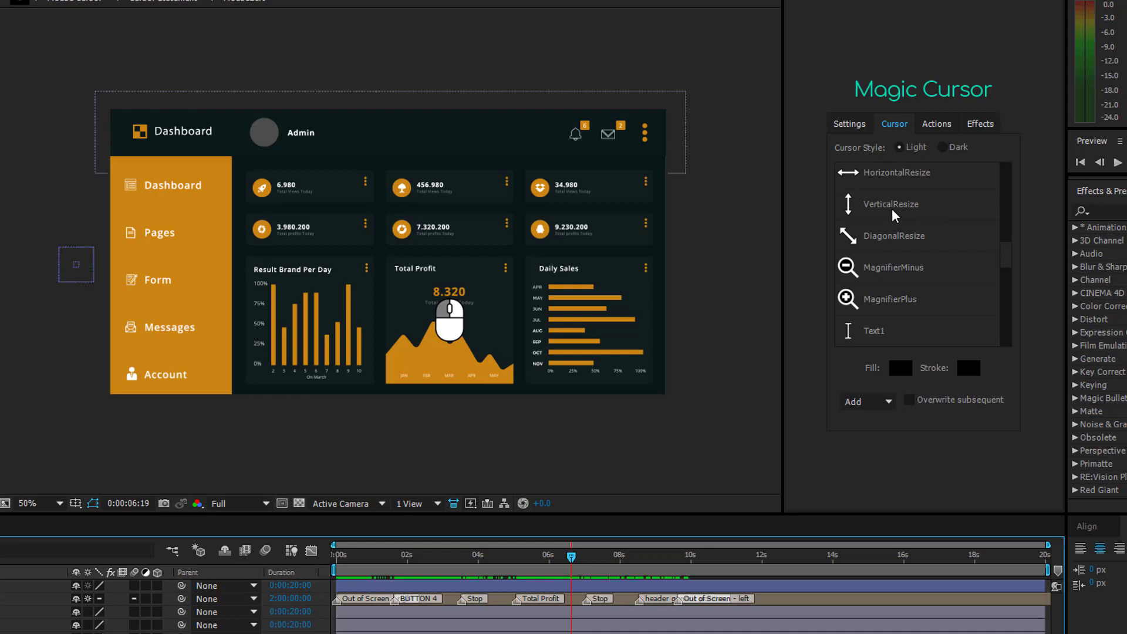
left_click(909, 401)
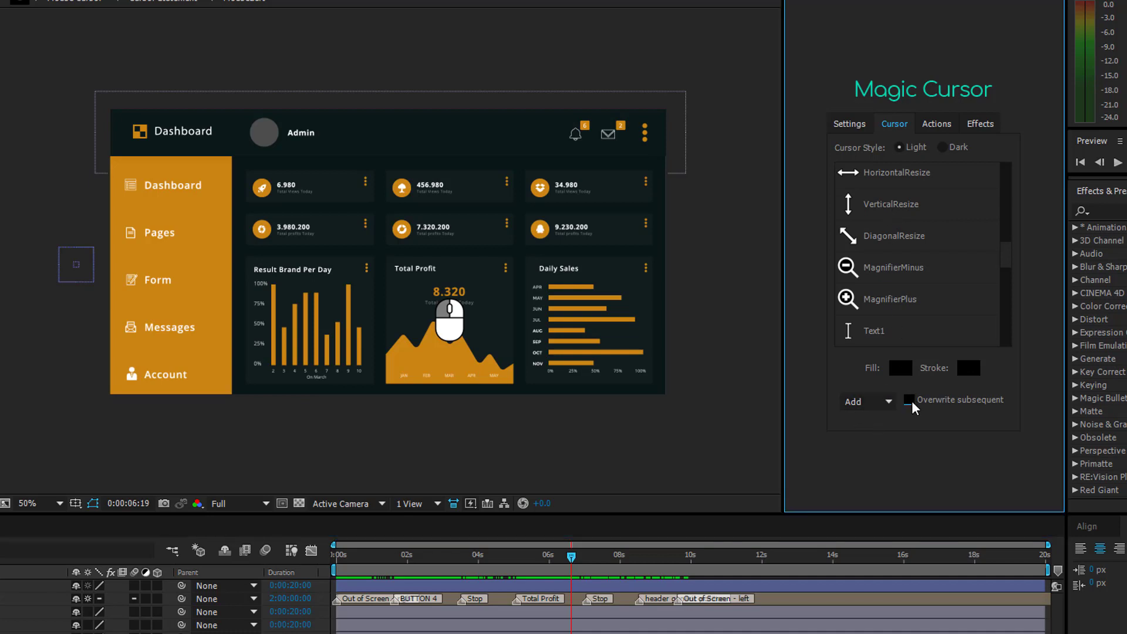
left_click(891, 208)
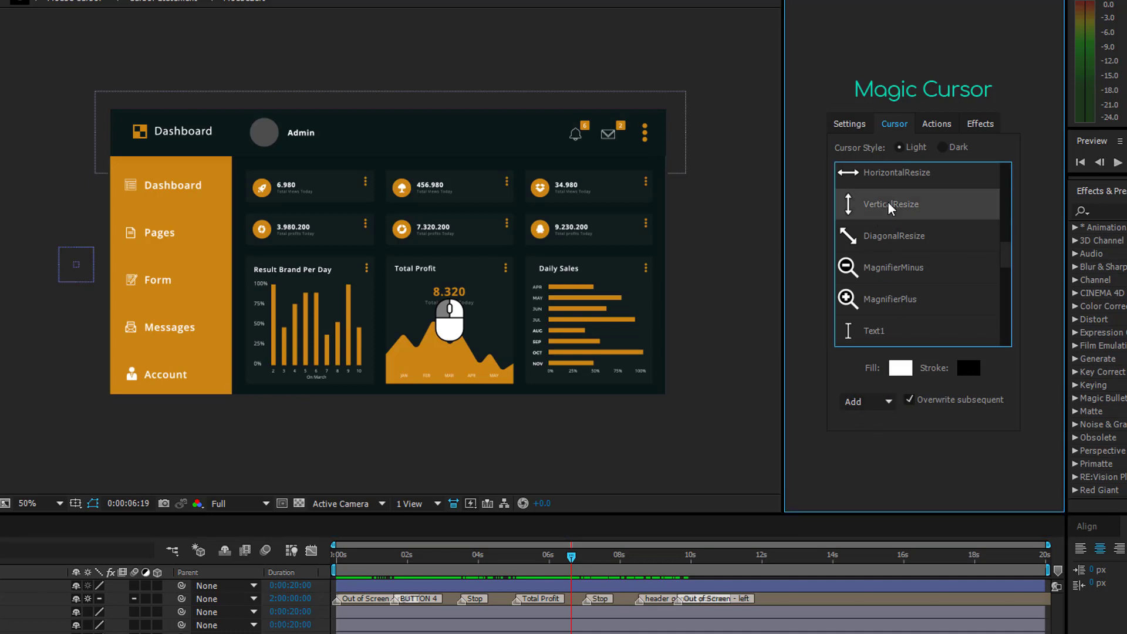
left_click_drag(572, 560, 597, 557)
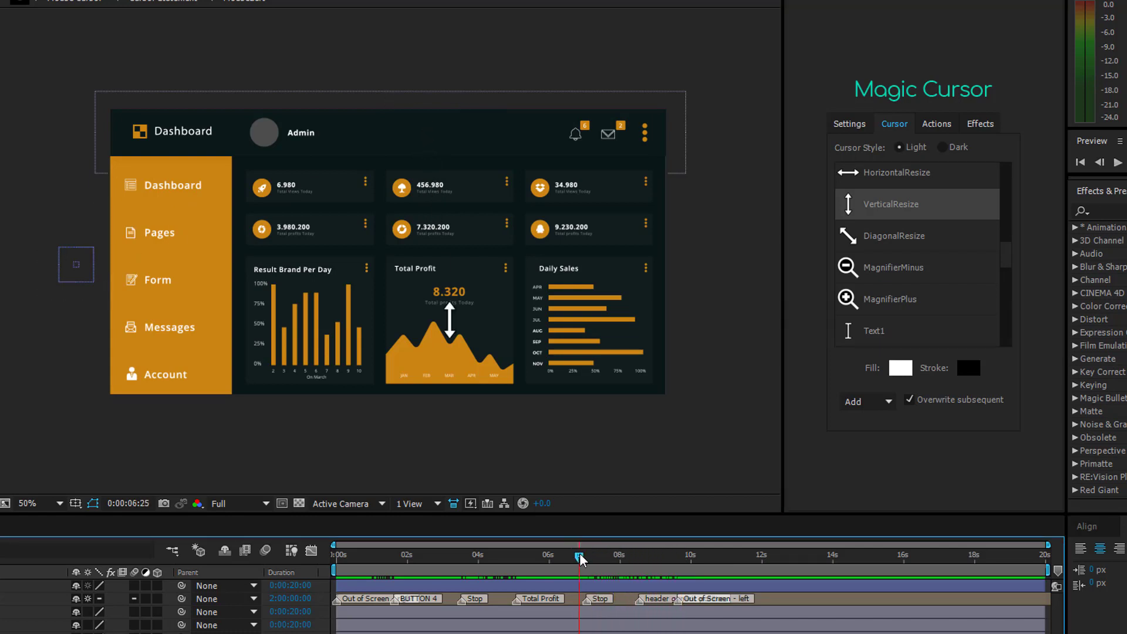
- Apply Pointer1 at the start of the composition, overwriting the subsequent cursors, and scrub through the animation
left_click_drag(578, 564, 304, 577)
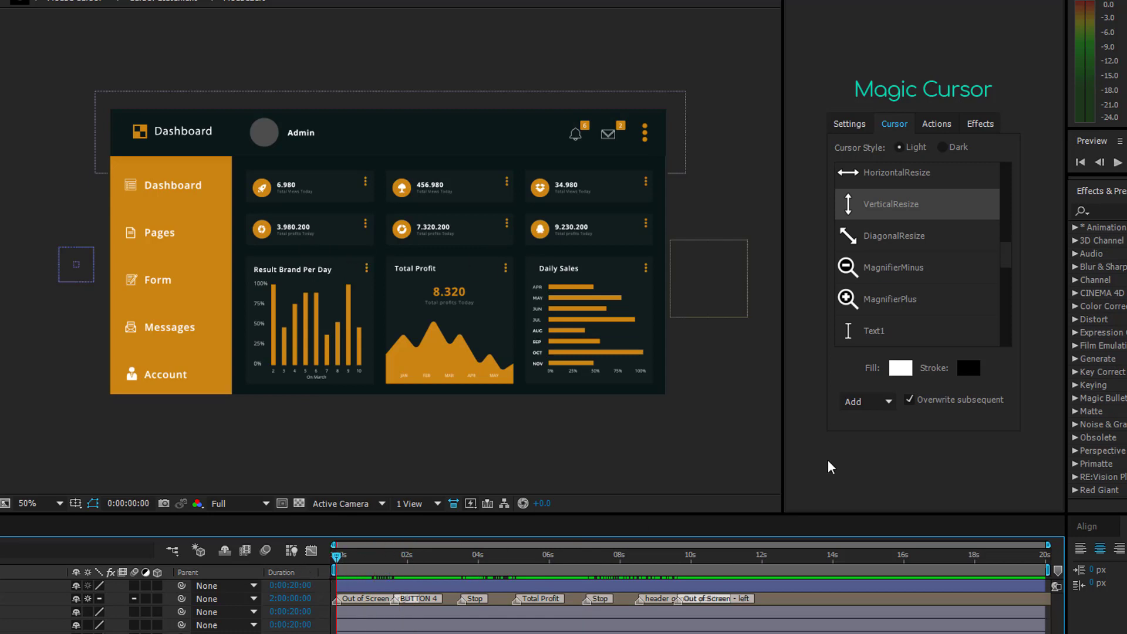
scroll(909, 293, "up", 5)
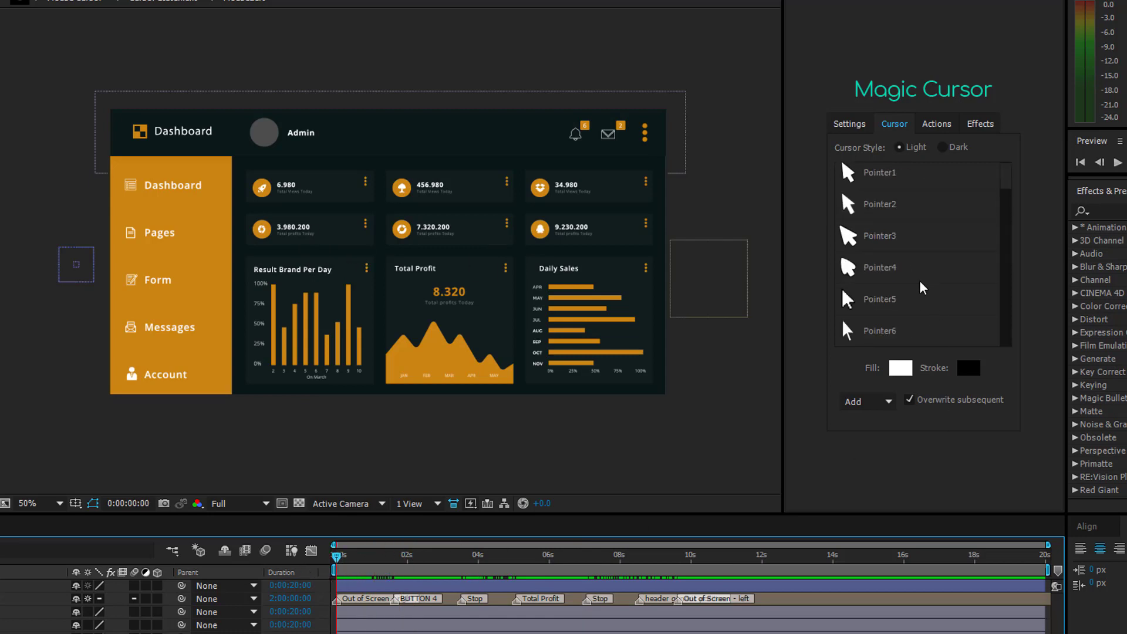
left_click(872, 184)
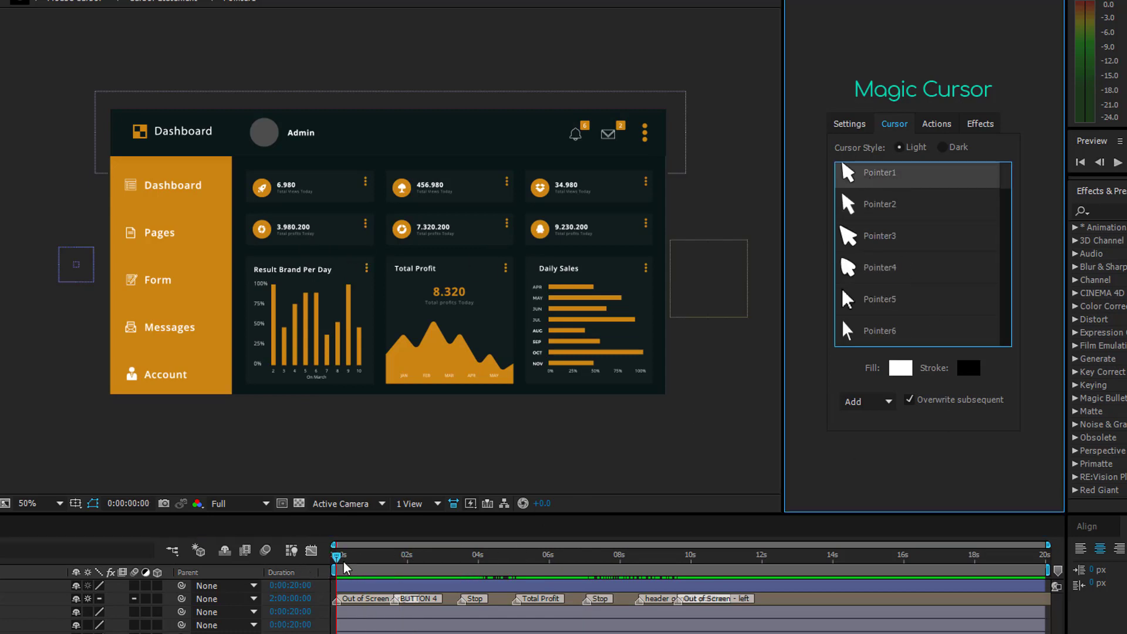
left_click_drag(344, 563, 630, 581)
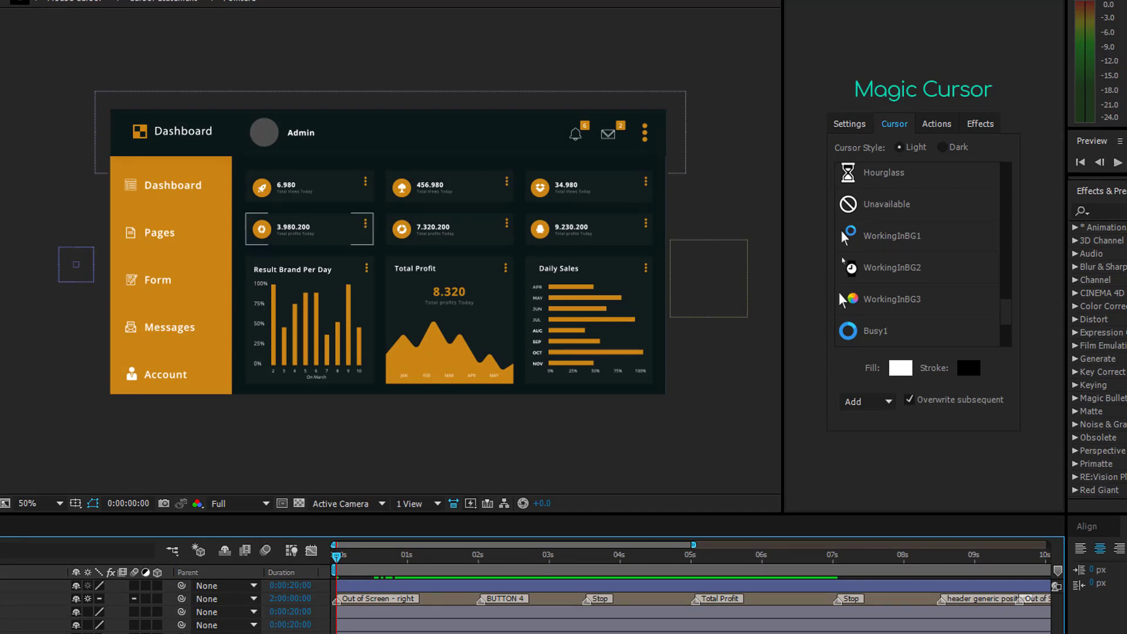
- Preview the animation from the start, then scrub from 0:00:02:00 to 0:00:02:17 to inspect the cursor
key("space")
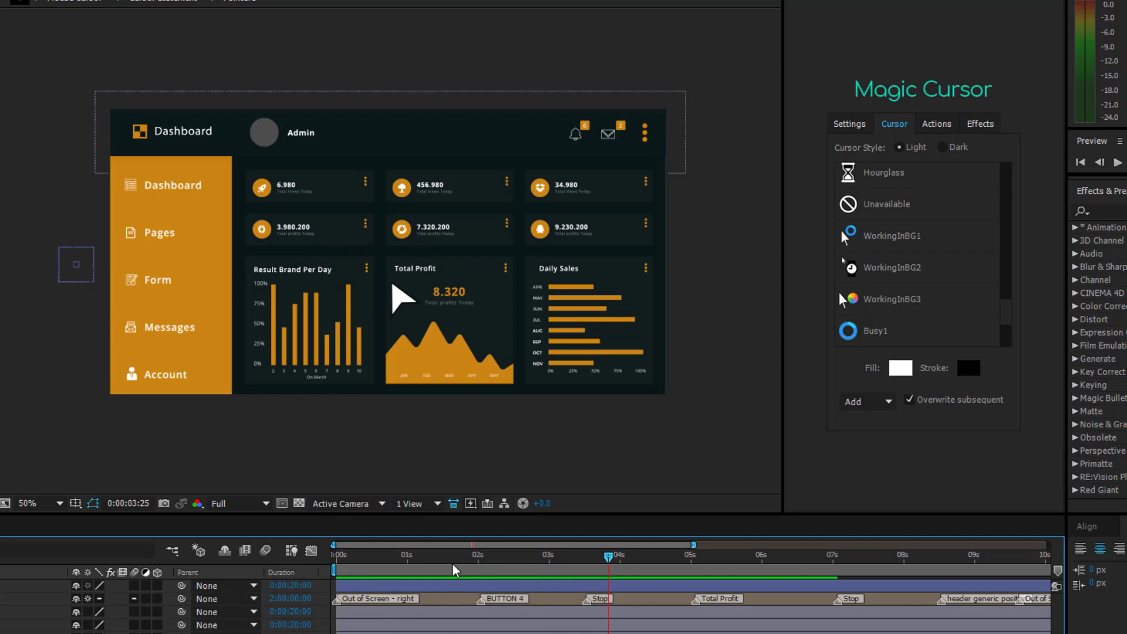
left_click(478, 557)
left_click_drag(478, 562, 520, 578)
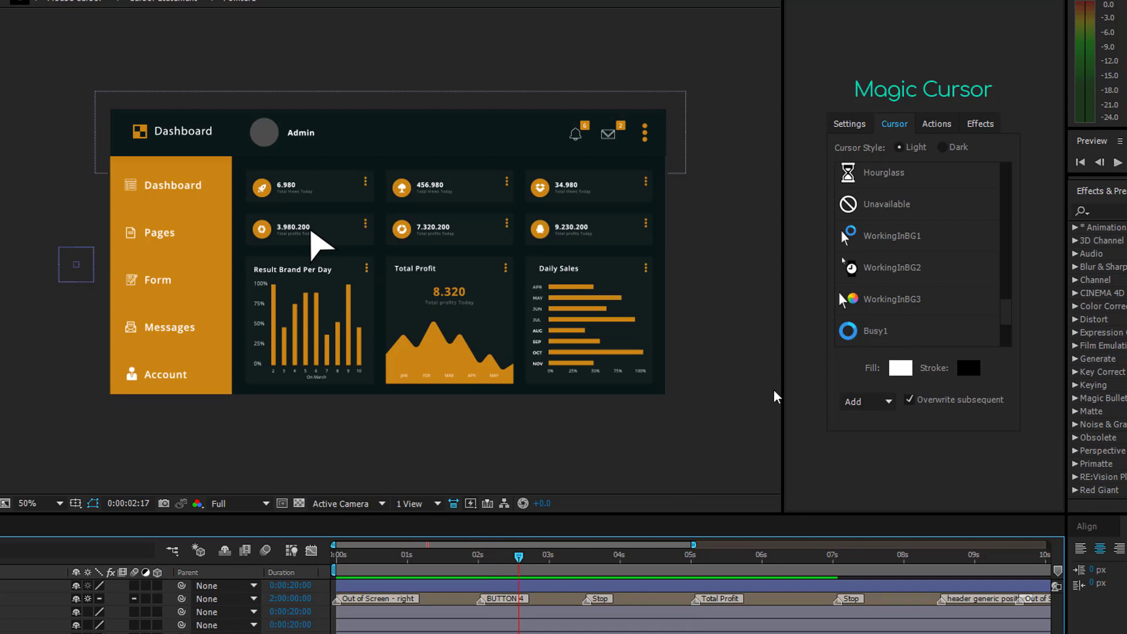
- Switch the cursor insertion mode to Replace and replace the cursor at 0:00:02:18 with Busy1
left_click_drag(519, 558, 523, 557)
left_click(879, 402)
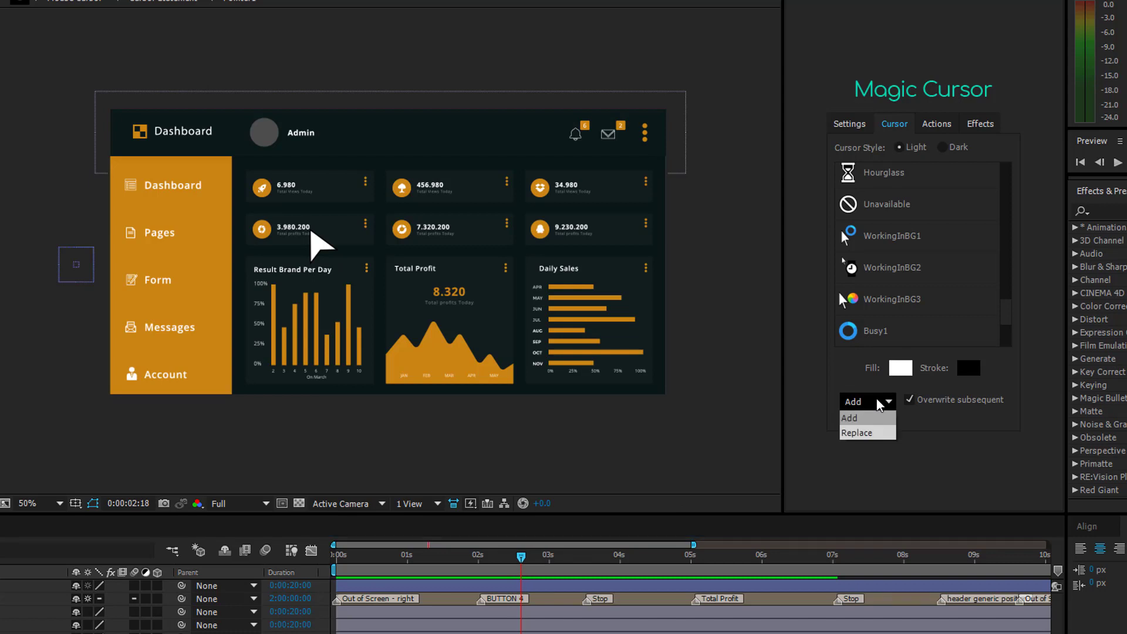
left_click(865, 436)
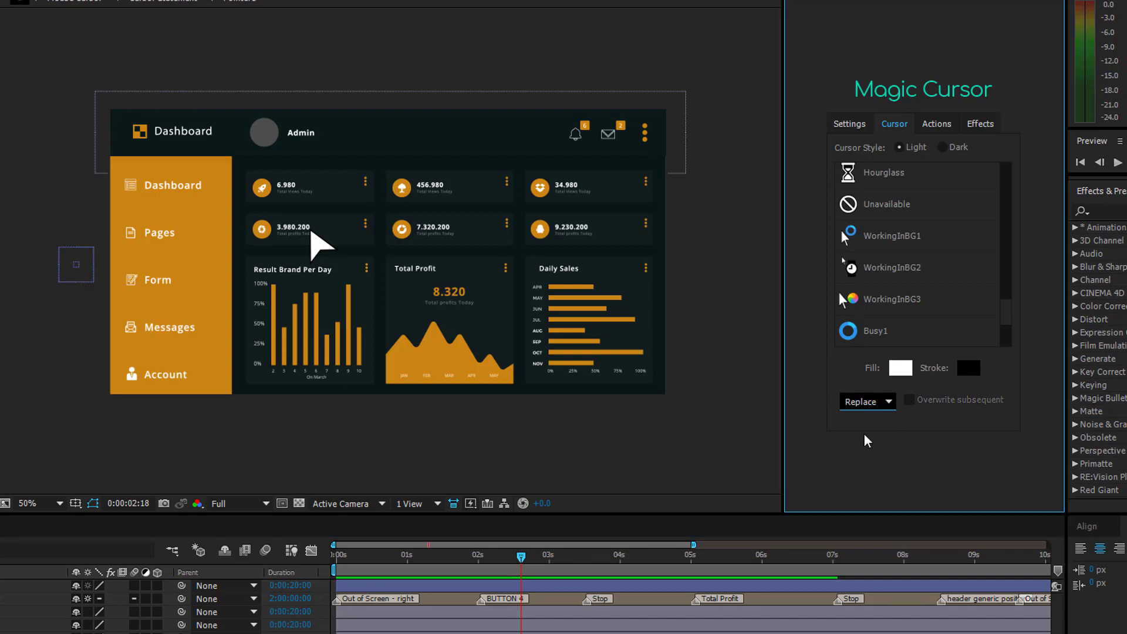
left_click(879, 333)
key("Page_Up")
key("Page_Up")
key("Page_Up")
key("Page_Up")
key("Page_Up")
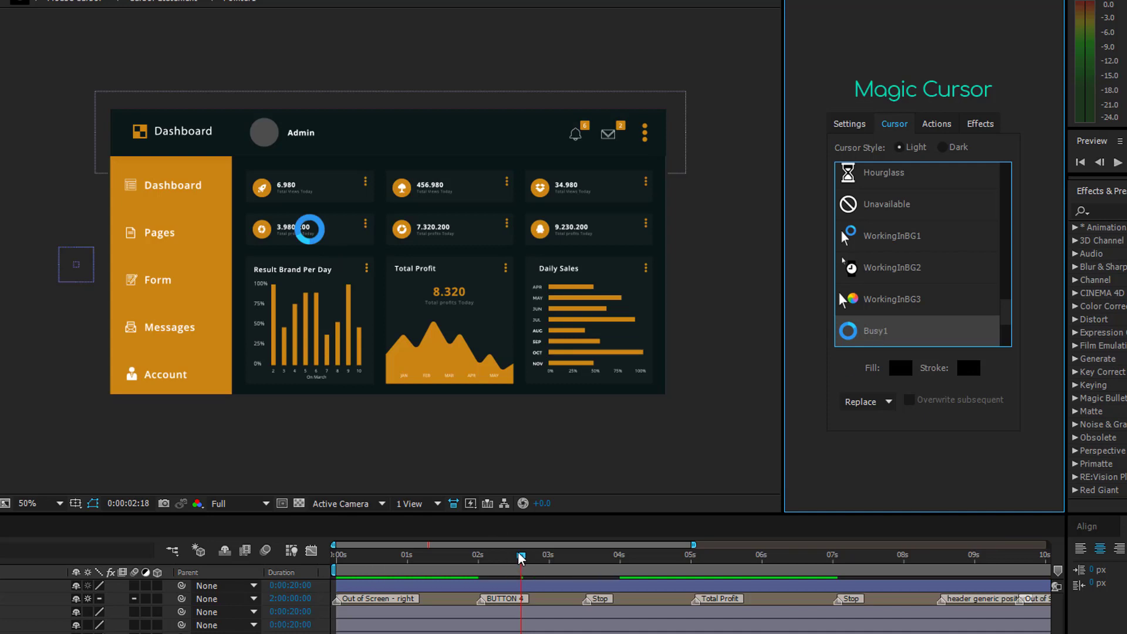
- Replace the cursor at 0:00:00:12 with Pointer1
left_click_drag(478, 558, 550, 532)
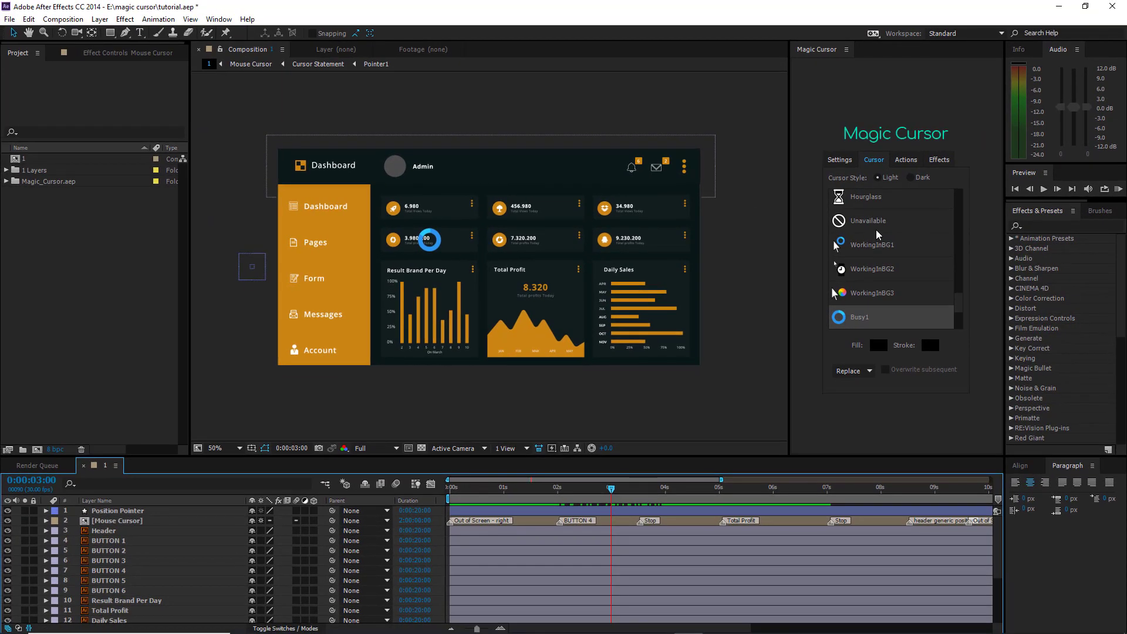
scroll(878, 238, "up", 4)
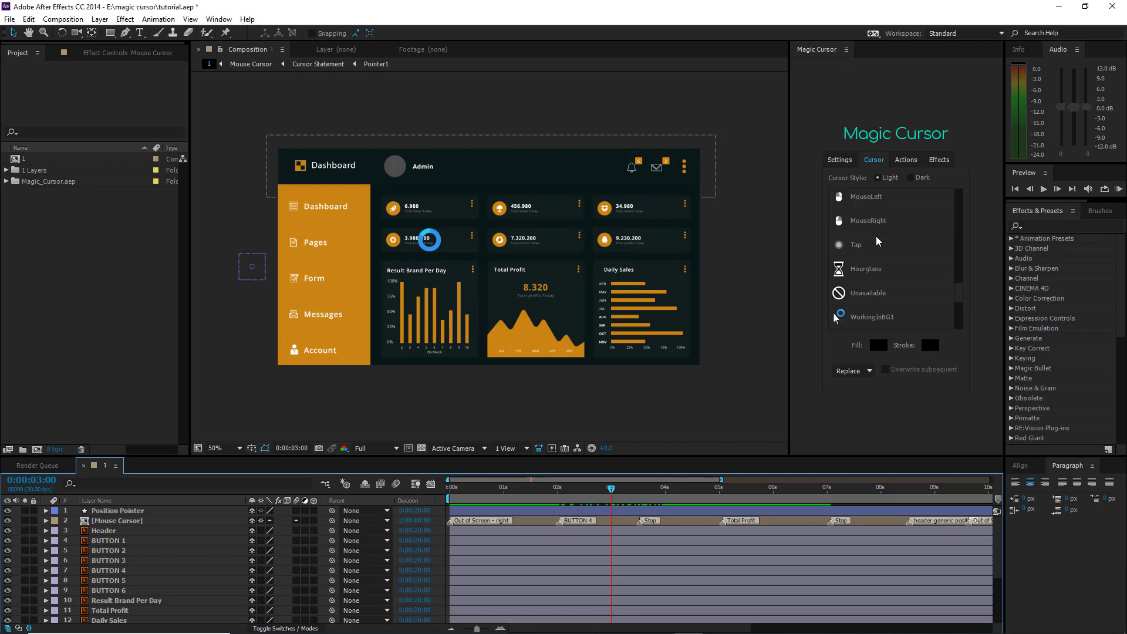
scroll(879, 251, "up", 6)
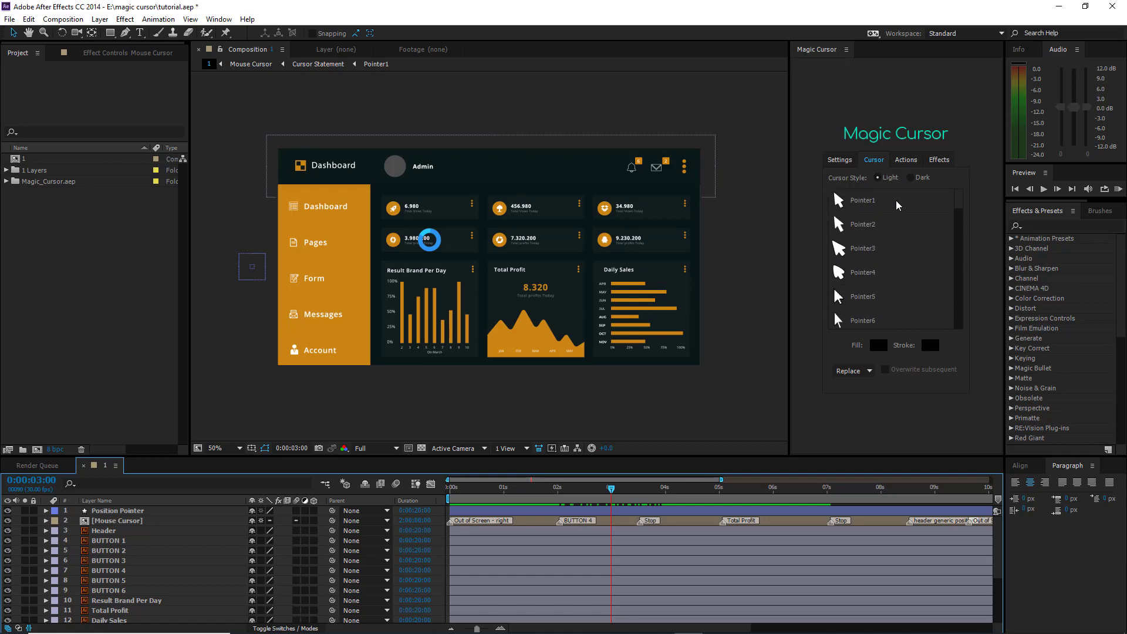
left_click(485, 499)
left_click(472, 499)
left_click(869, 205)
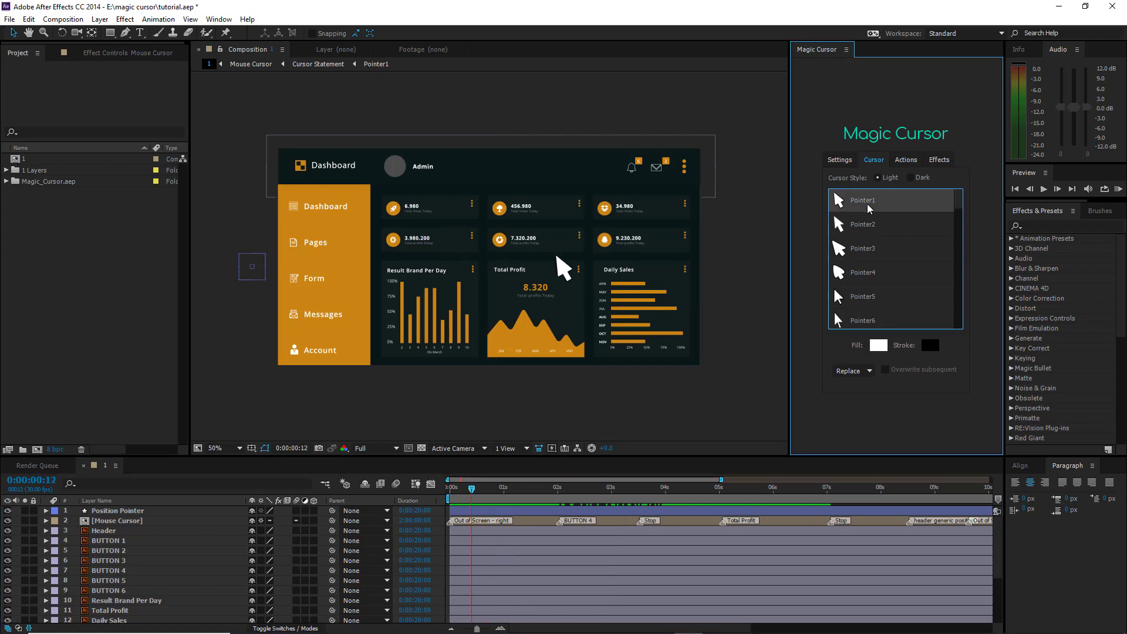
- Set the Pointer1 cursor's fill to red FF1F0F and its stroke to amber yellow
left_click(879, 346)
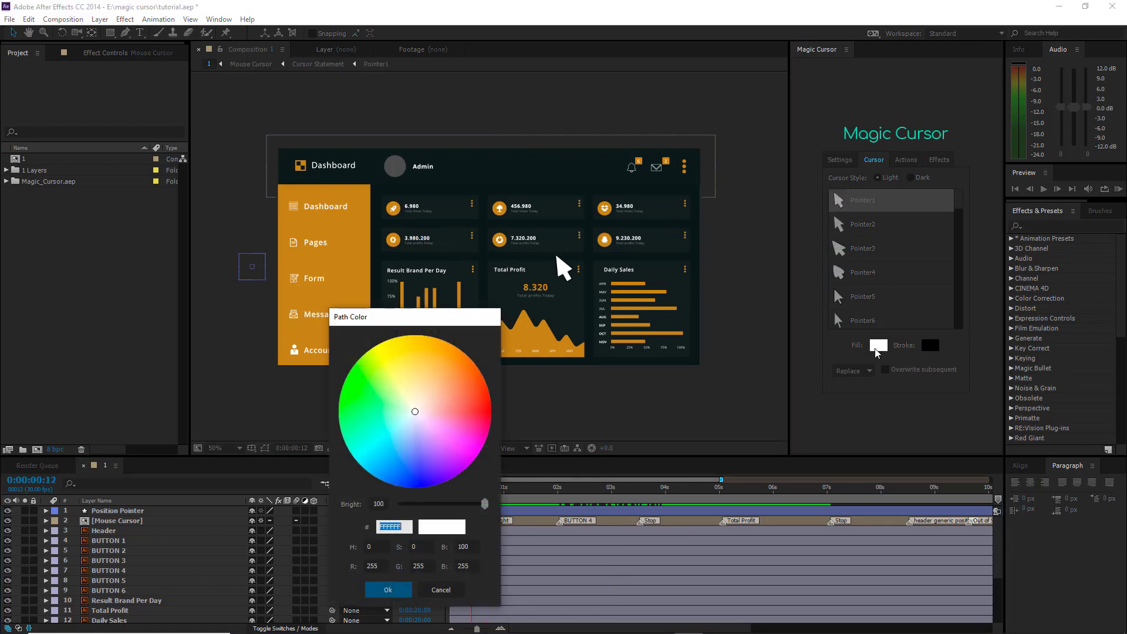
left_click_drag(469, 410, 487, 407)
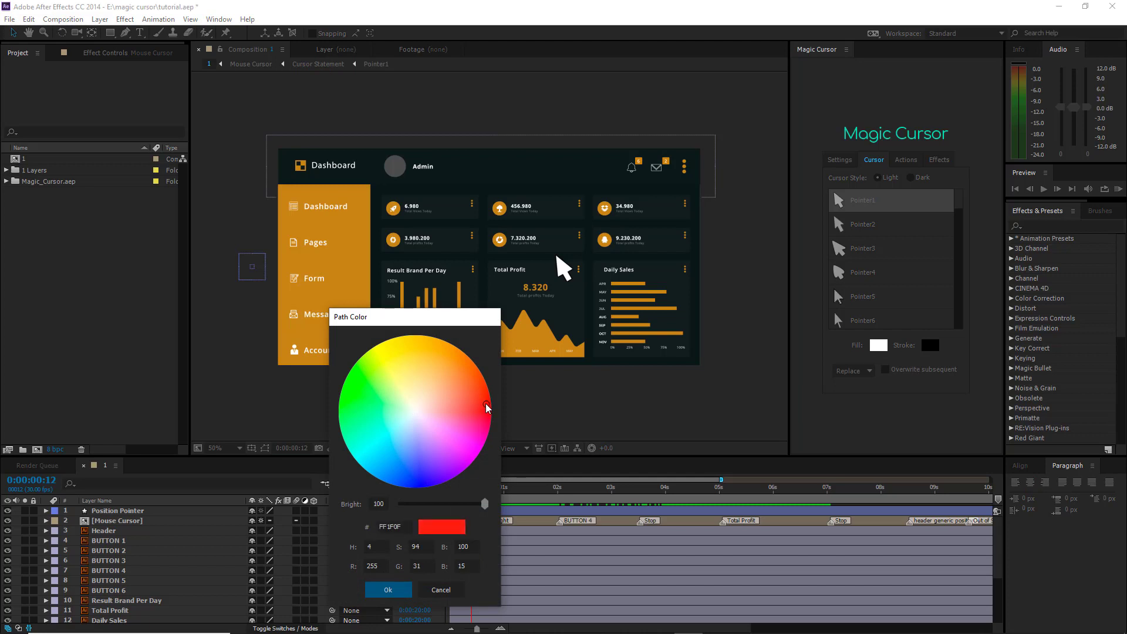
left_click(388, 590)
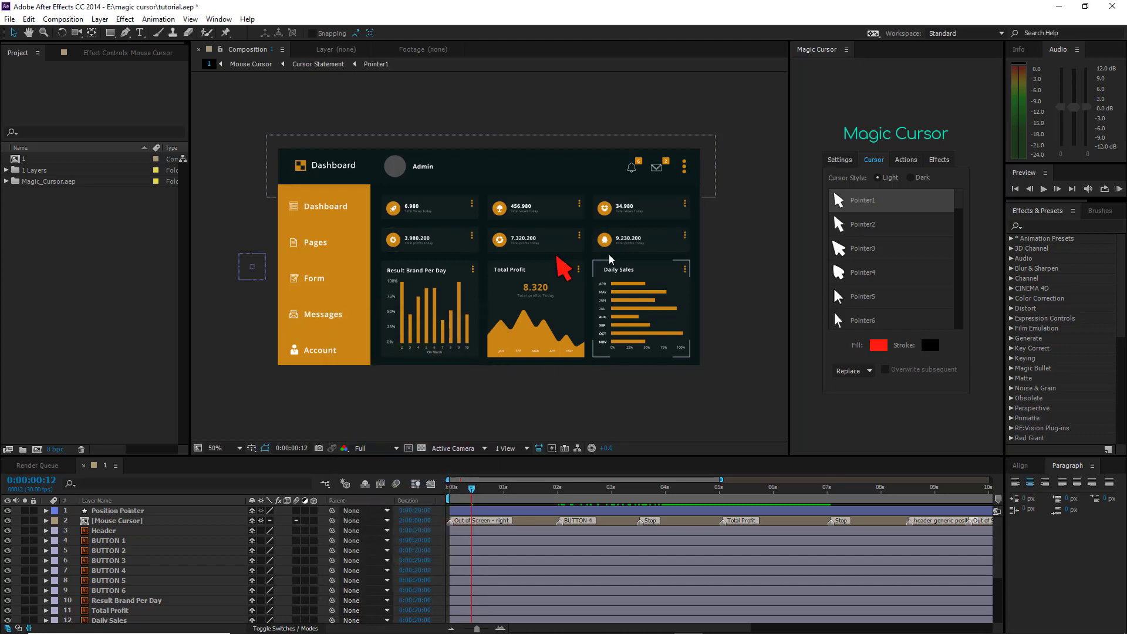
left_click(932, 347)
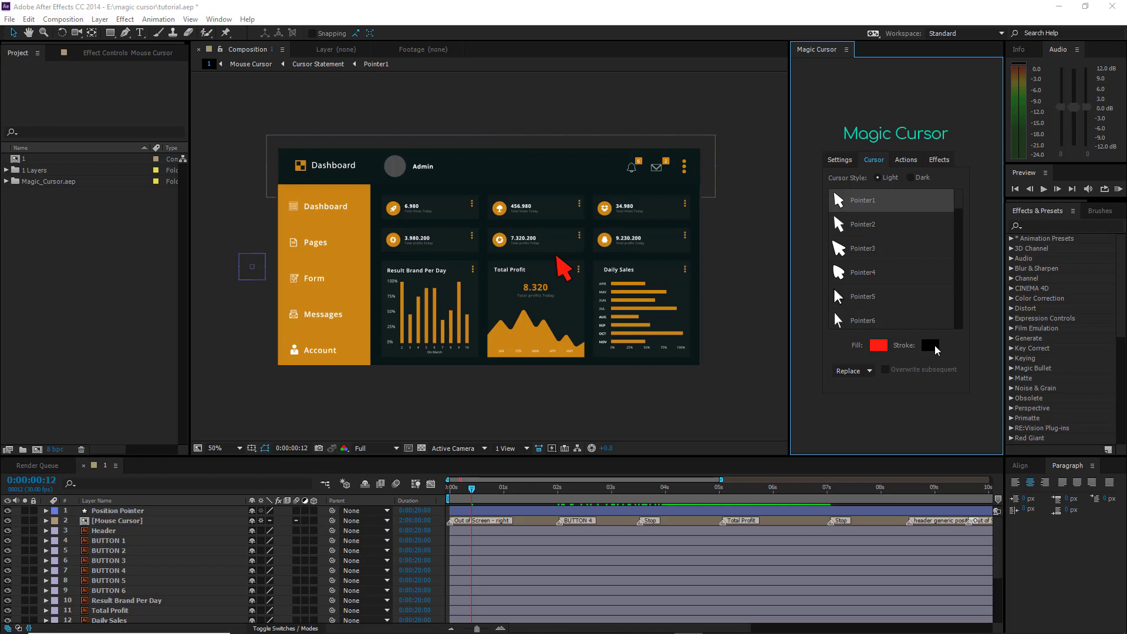
left_click_drag(398, 504, 484, 504)
left_click_drag(432, 351, 430, 345)
left_click(564, 420)
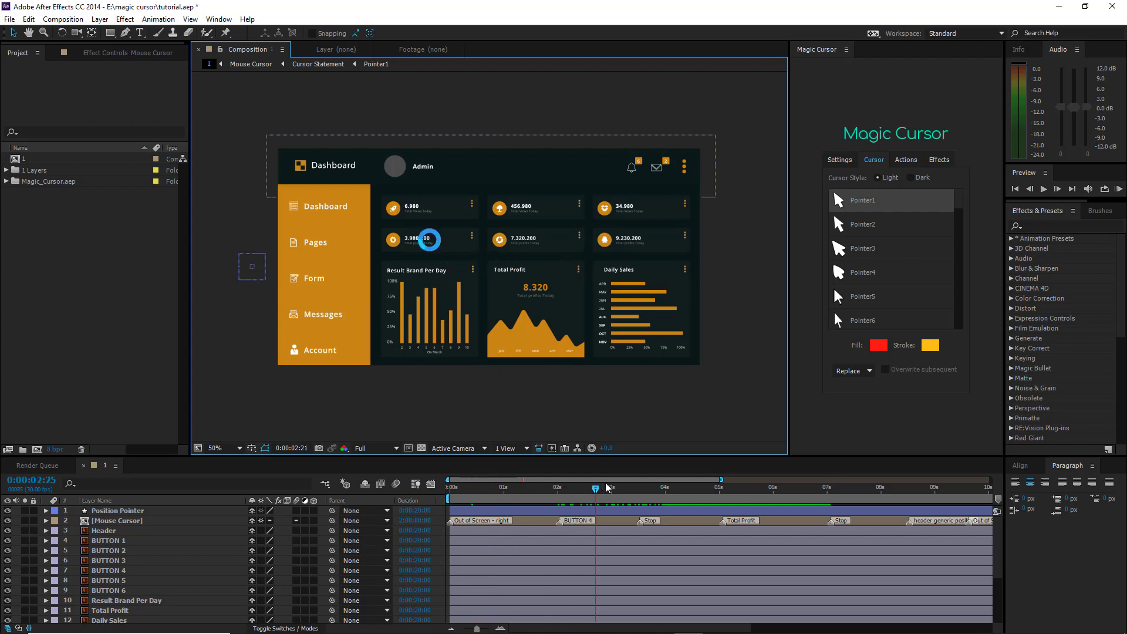
- Replace the cursor at 0:00:04:15 with Drag1, color its fill lime green, and scrub the timeline to check it
scroll(887, 285, "down", 5)
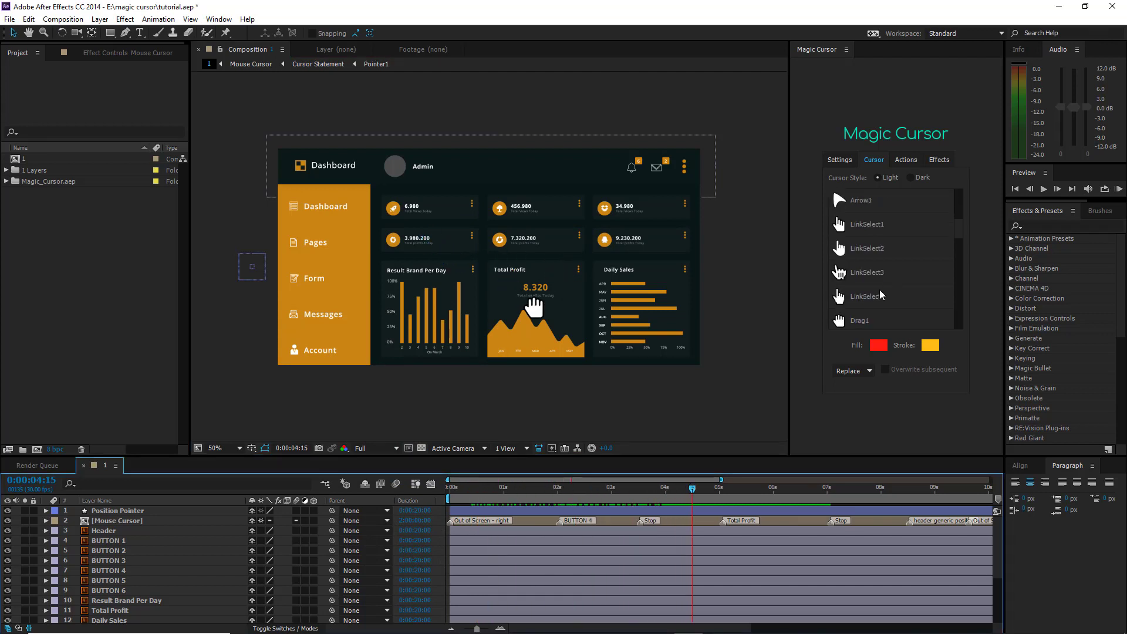
left_click(879, 320)
left_click(879, 346)
left_click(360, 376)
left_click(389, 590)
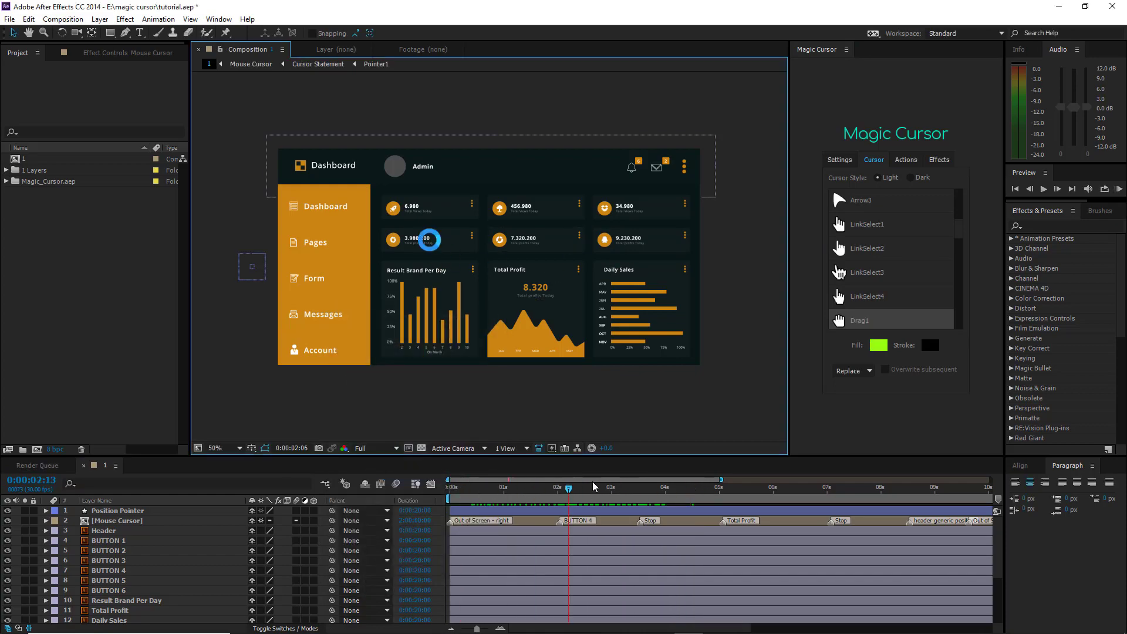
left_click(714, 485)
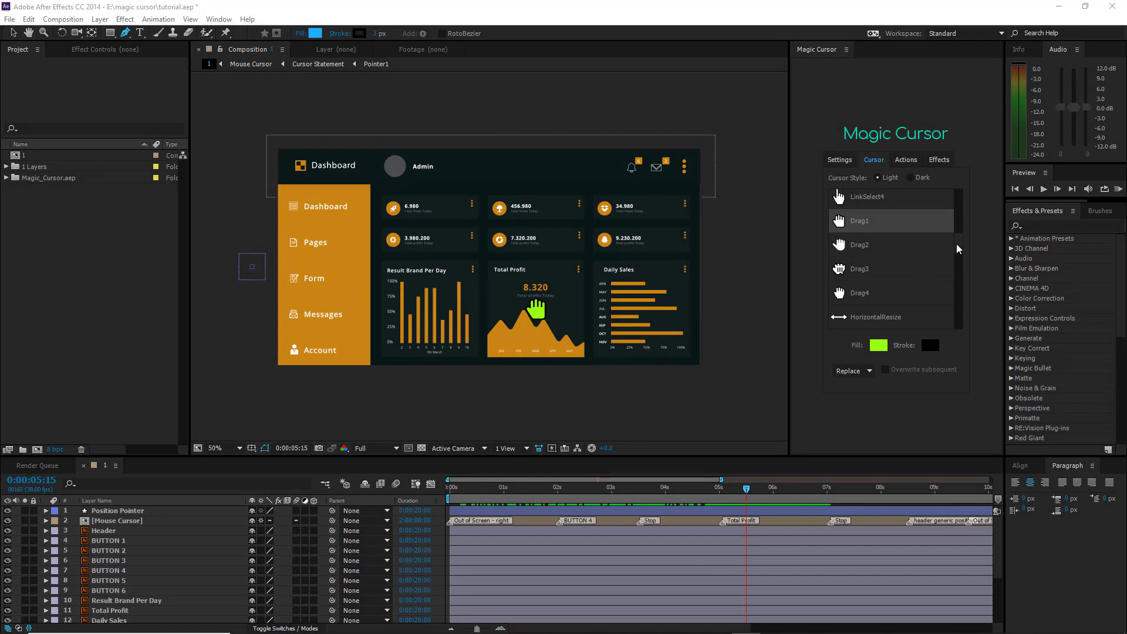
- Open the Custom1 composition and draw a blue arrow with a black outline, its tip on the red center marker
left_click_drag(961, 249, 973, 330)
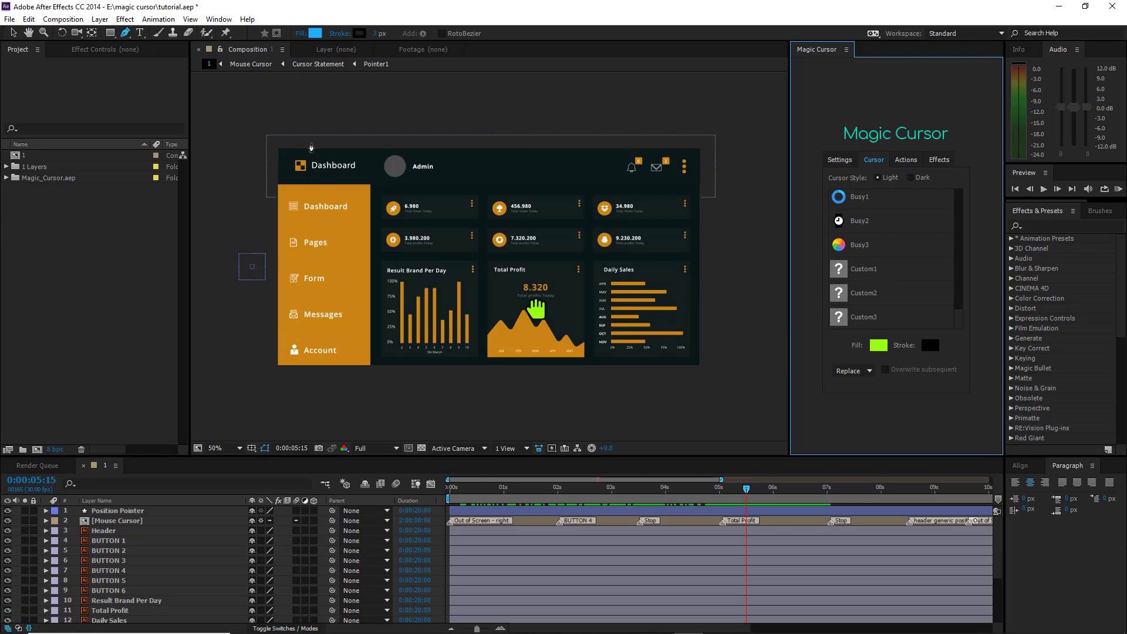
left_click(5, 178)
double_click(49, 190)
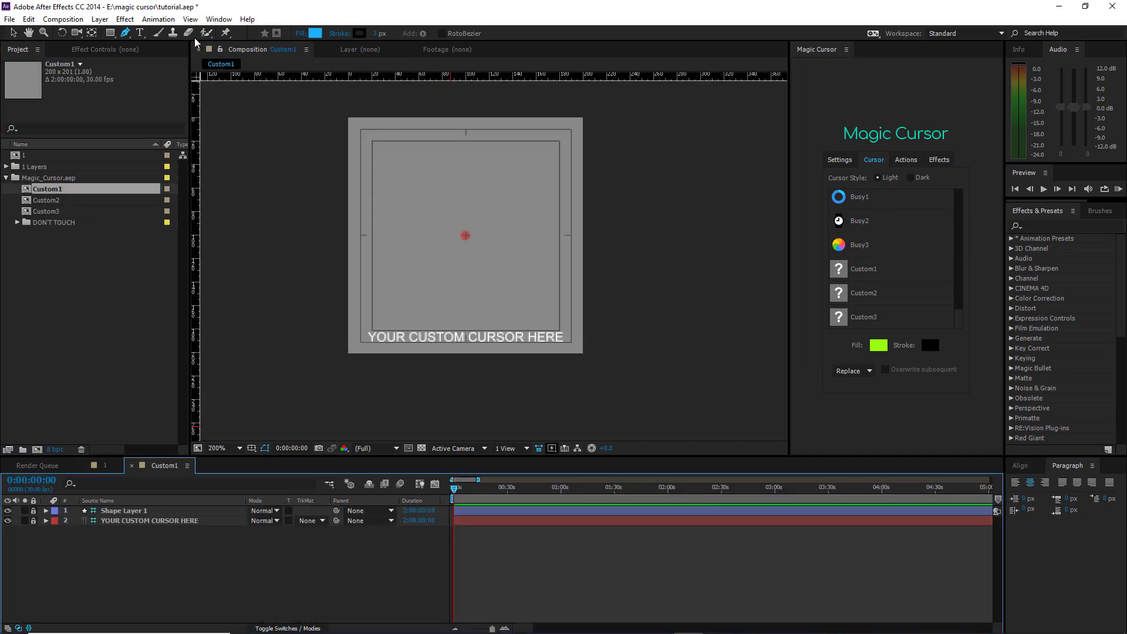
left_click(466, 236)
left_click(512, 284)
left_click(466, 236)
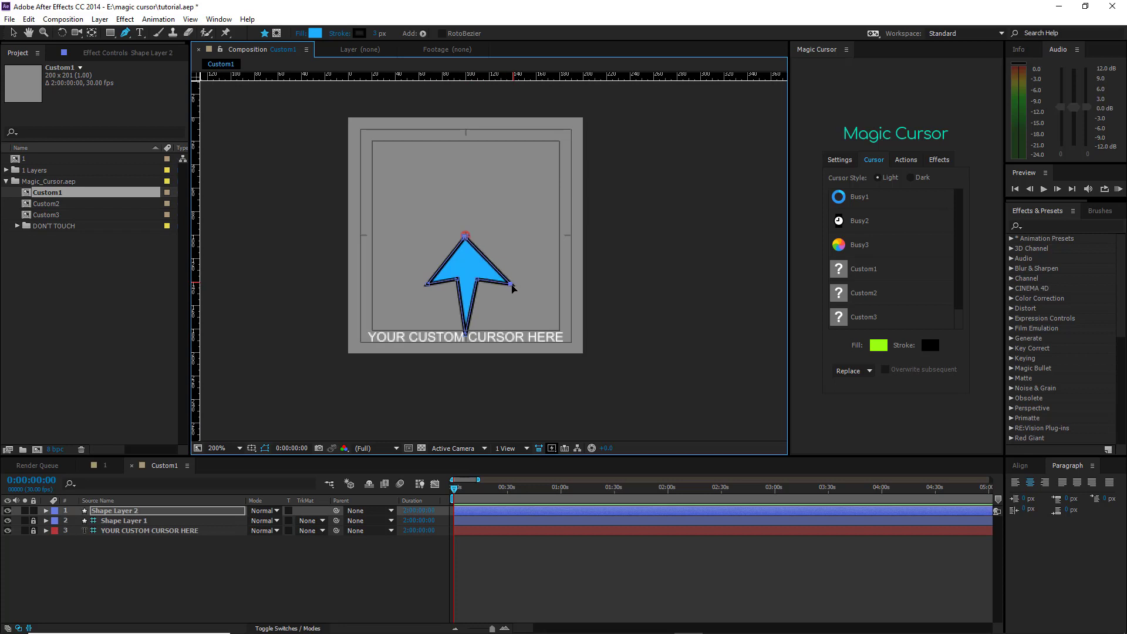
left_click(289, 563)
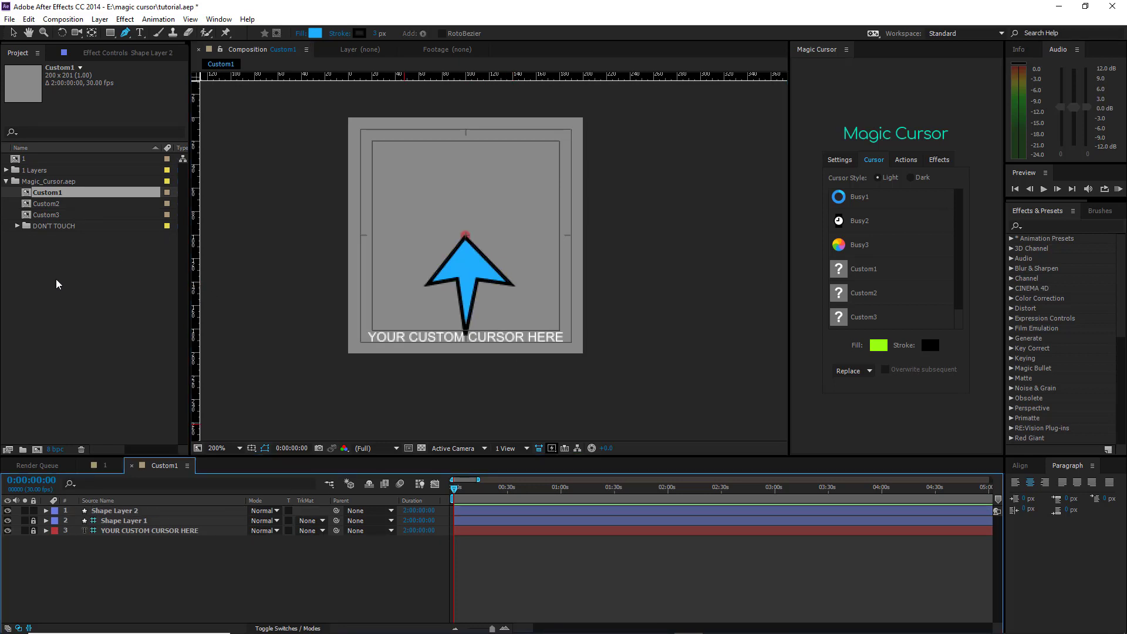
- Return to composition 1, replace the cursor at 0:00:02:23 with Custom1, and scrub forward to check it
double_click(22, 160)
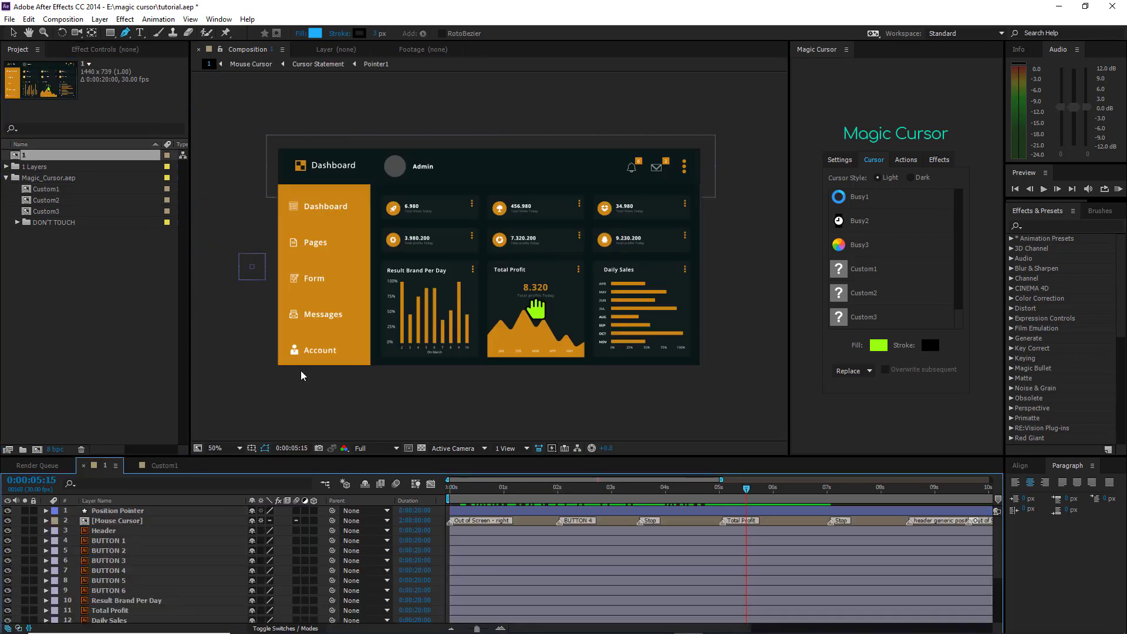
mouse_move(578, 496)
left_mouse_down()
mouse_move(558, 494)
mouse_move(600, 494)
left_mouse_up()
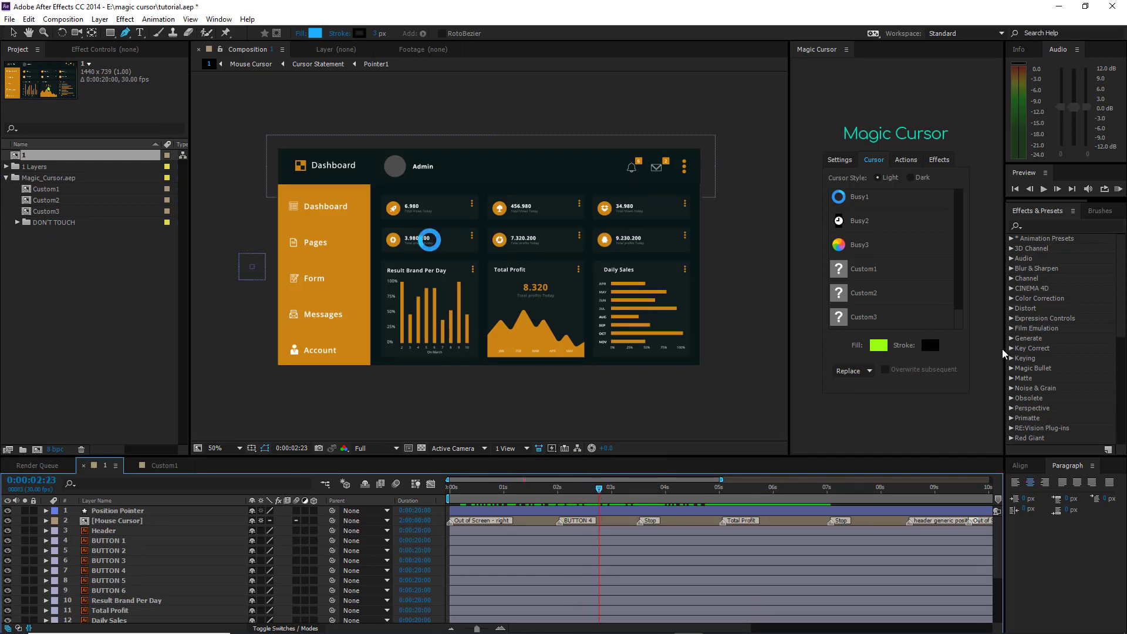
left_click(853, 371)
left_click(848, 401)
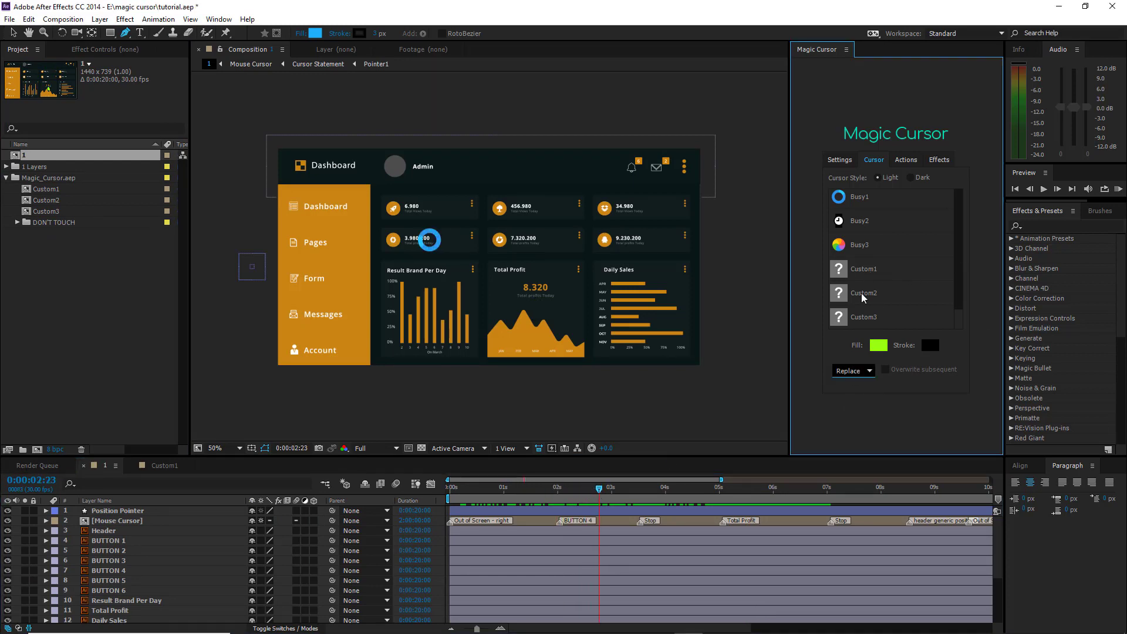
left_click(841, 272)
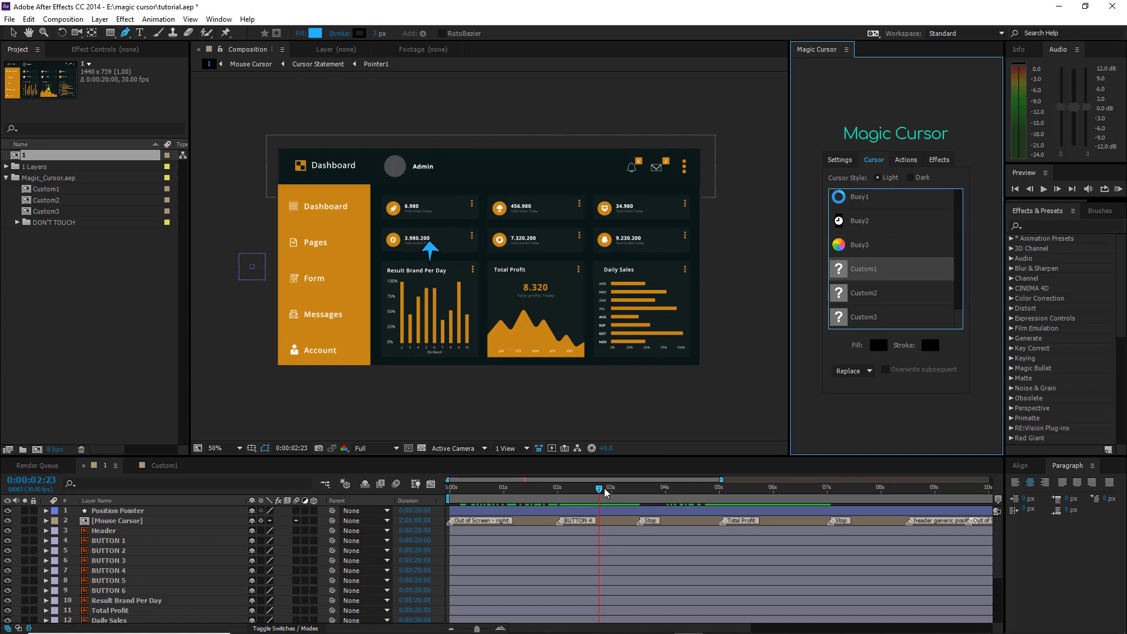
left_click_drag(602, 491, 717, 489)
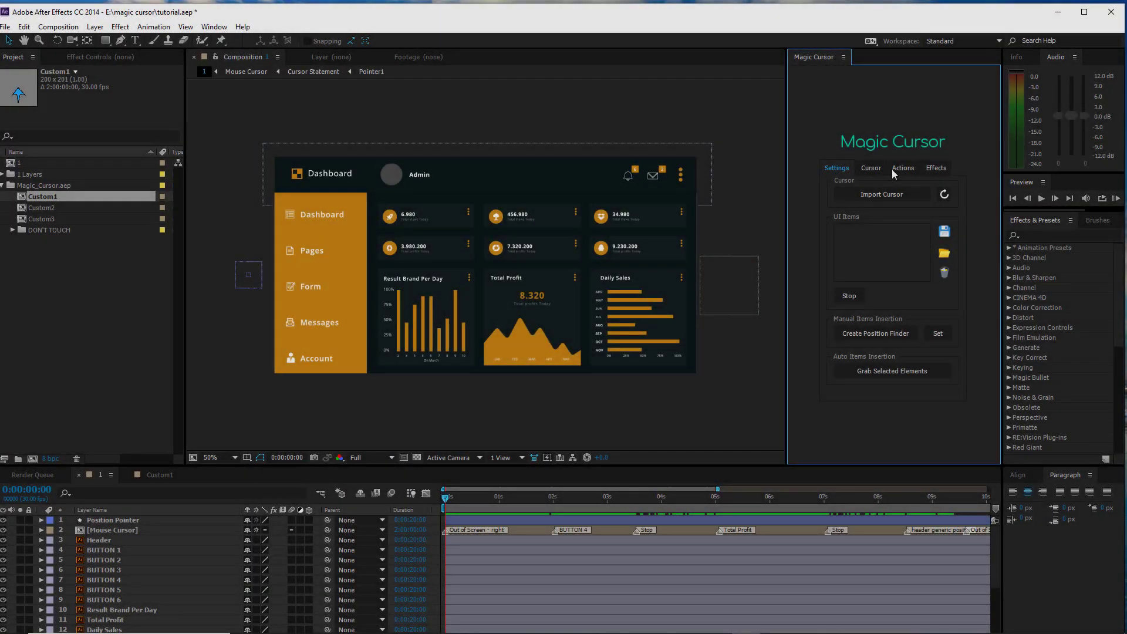
- Add a Click action to the cursor at 0:00:01:26 and change the Click color to amber yellow
left_click(905, 169)
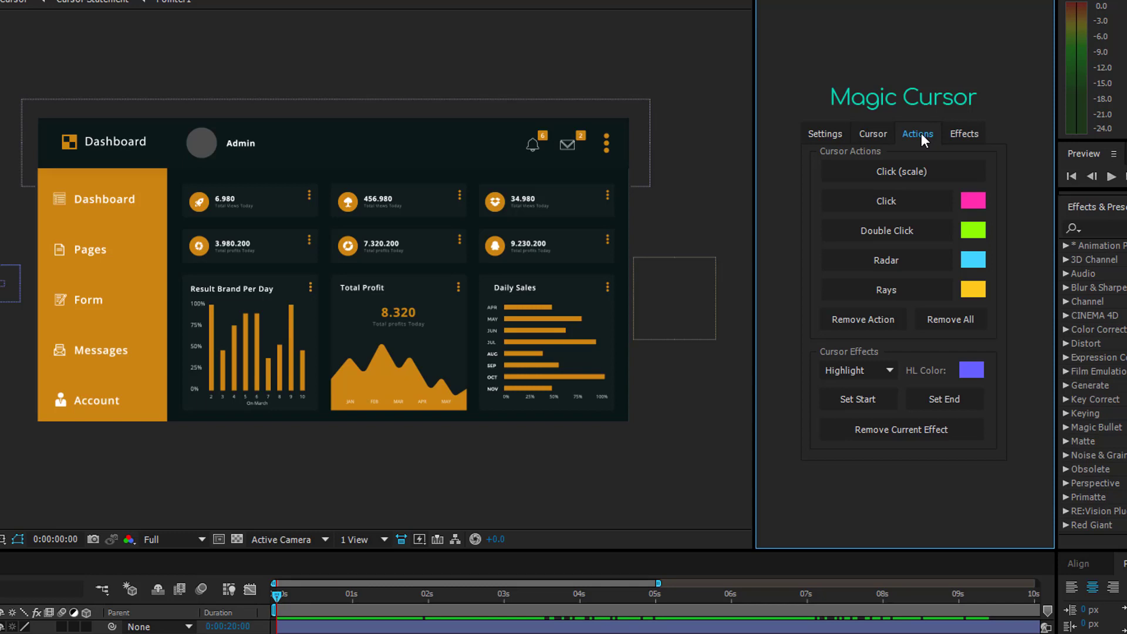
left_click_drag(288, 598, 418, 586)
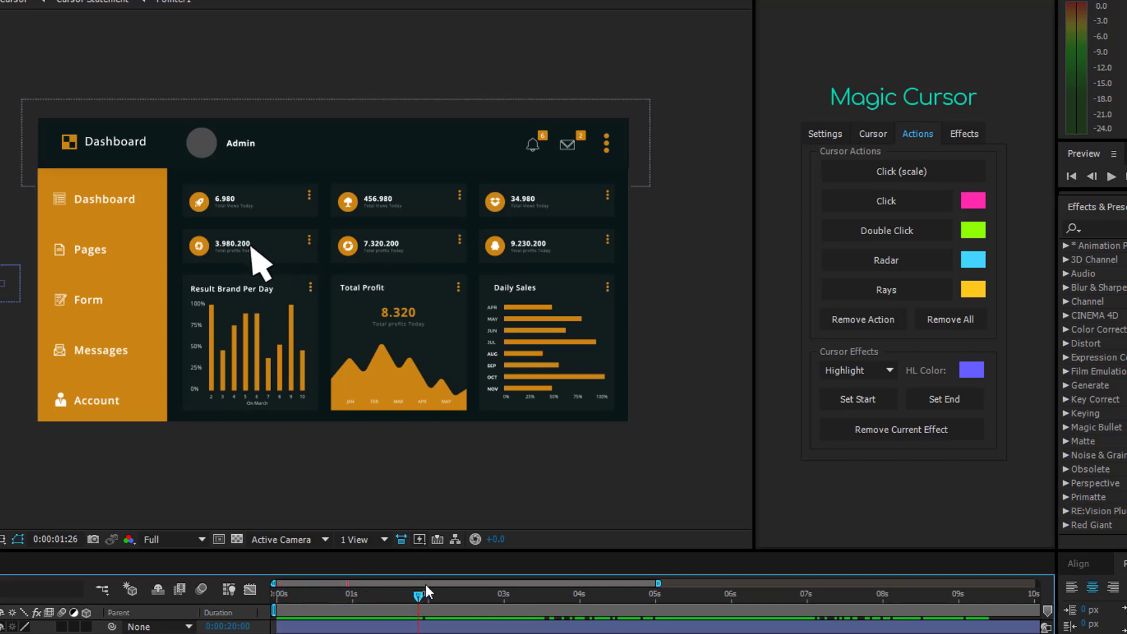
left_click(899, 202)
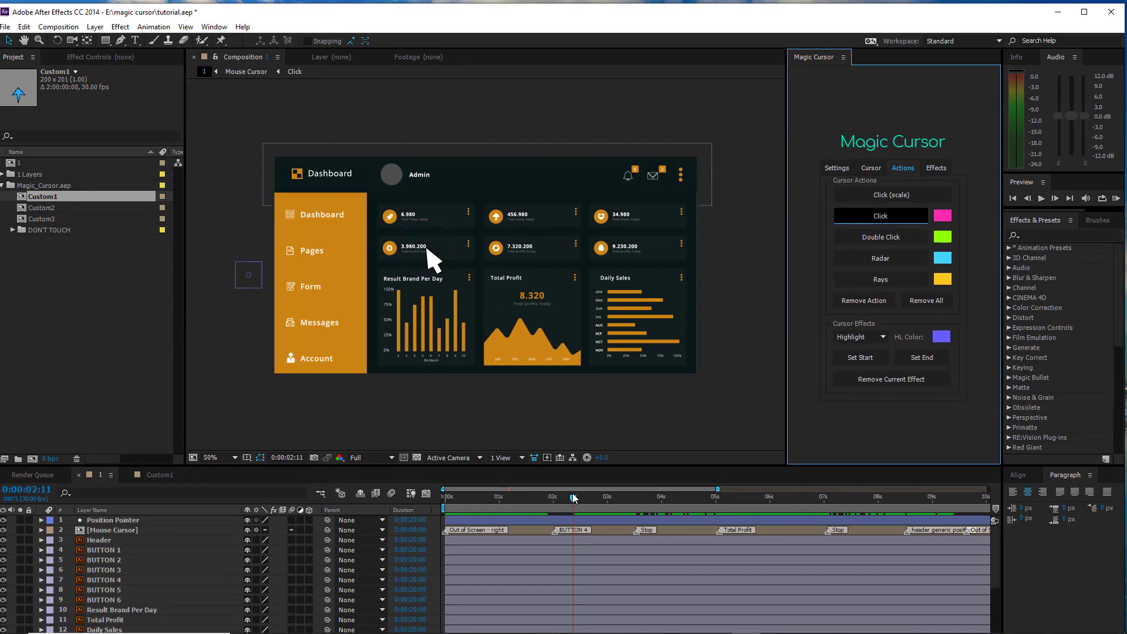
left_click_drag(457, 596, 440, 596)
left_click_drag(563, 498, 555, 498)
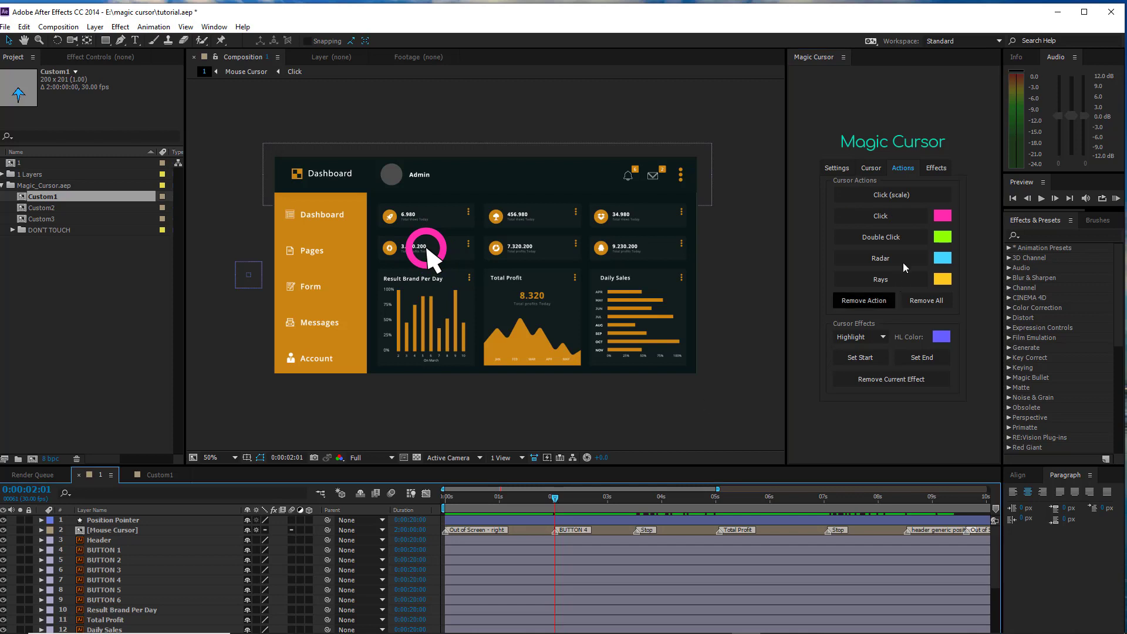
left_click(943, 216)
left_click_drag(429, 376, 427, 342)
left_click(388, 590)
- Add a Double Click action and a red Radar action further along the timeline, and return to 0:00:02:02
left_click_drag(555, 498, 864, 504)
left_click(881, 237)
left_click(943, 259)
left_click(501, 402)
left_click(405, 581)
left_click(876, 262)
left_click_drag(879, 498, 557, 502)
left_click(558, 502)
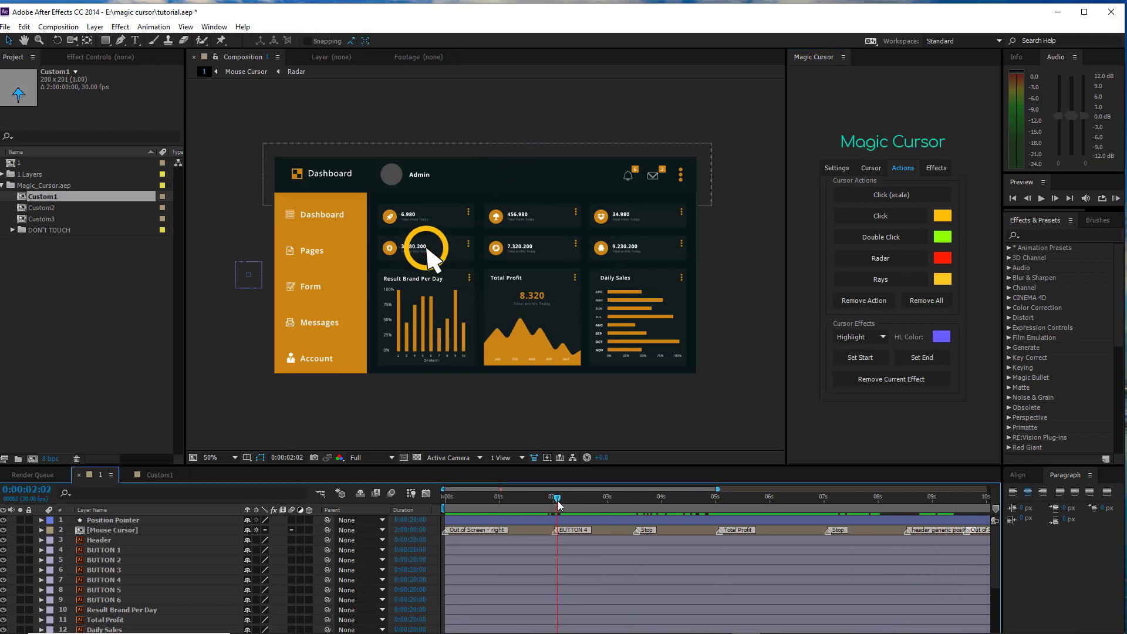
- Remove the Click action at 0:00:02:02, delete all remaining cursor actions, and scrub through the timeline to check
left_click(859, 300)
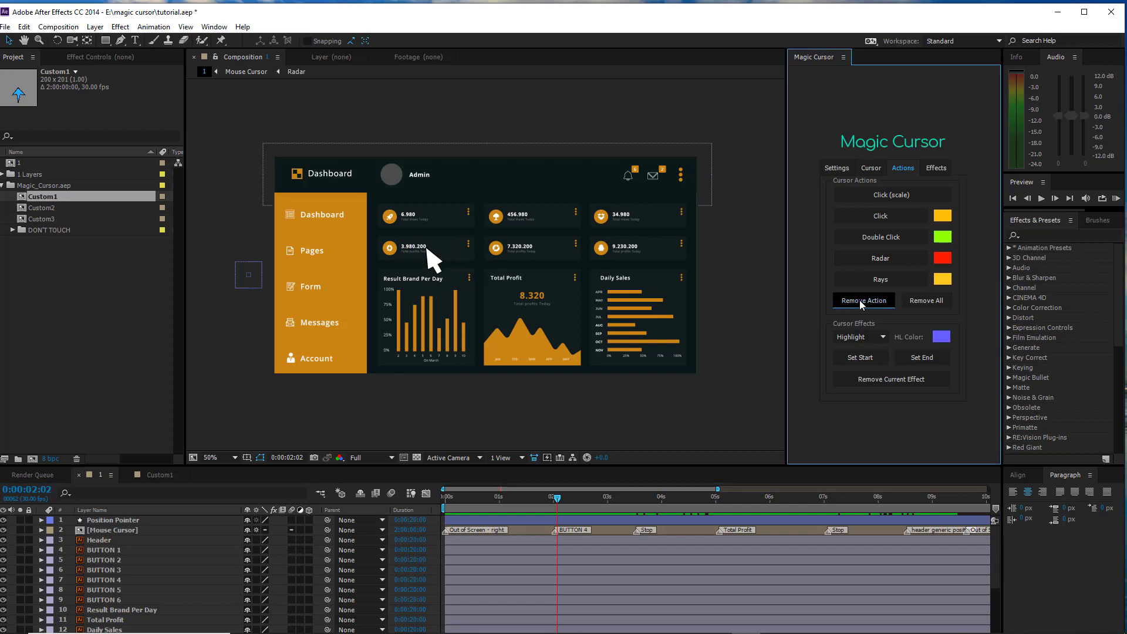
left_click_drag(560, 497, 704, 488)
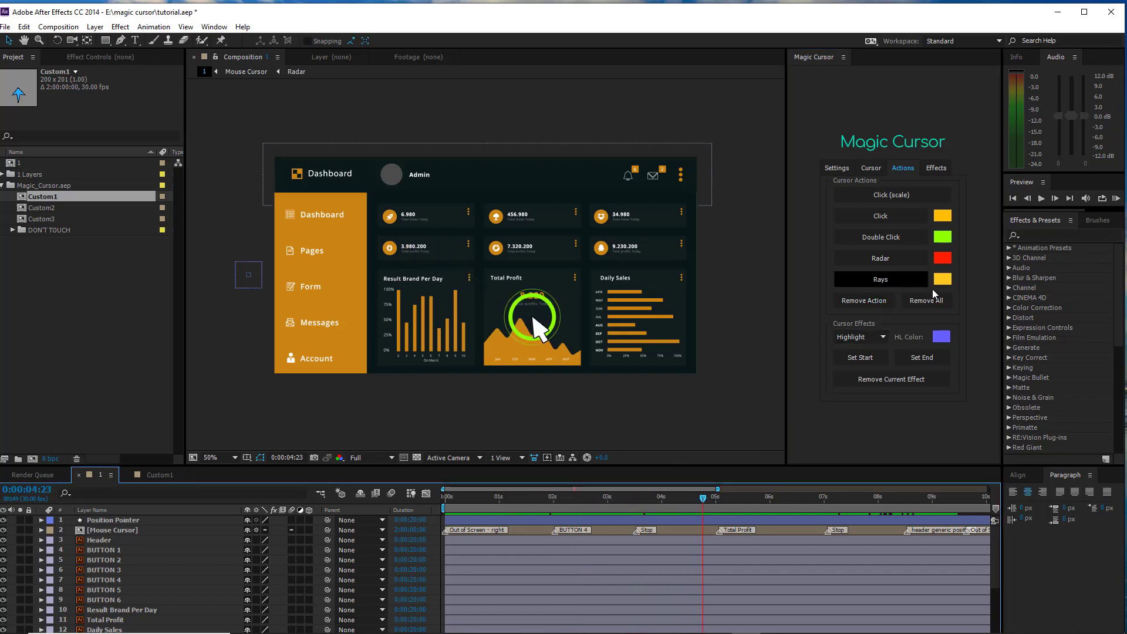
left_click(926, 300)
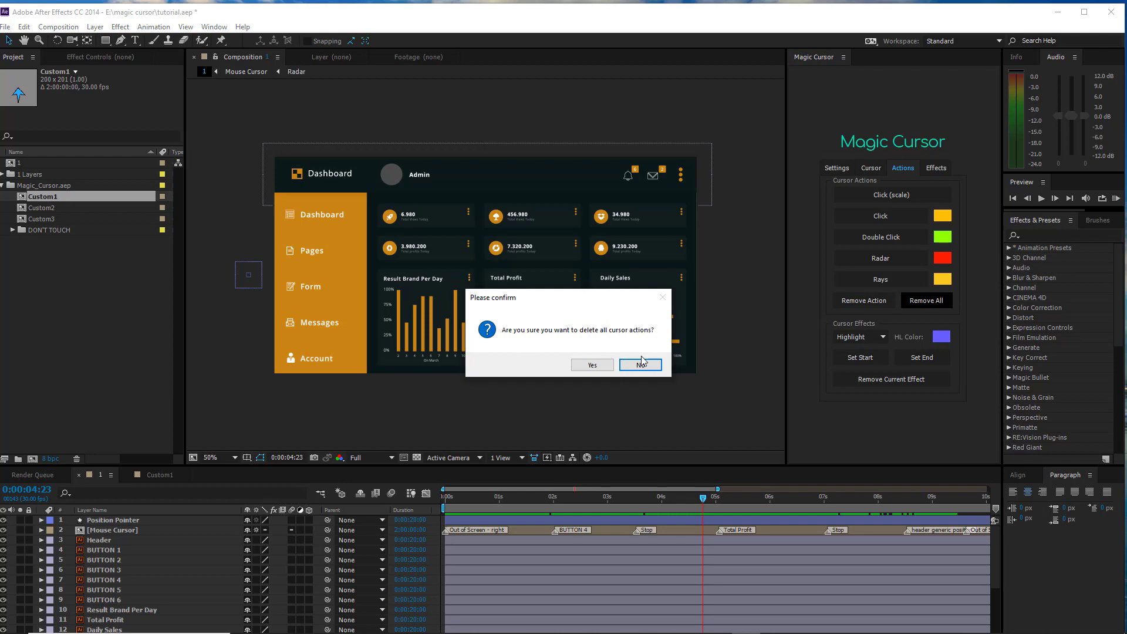
left_click(593, 365)
left_click(541, 499)
left_click_drag(560, 500, 966, 510)
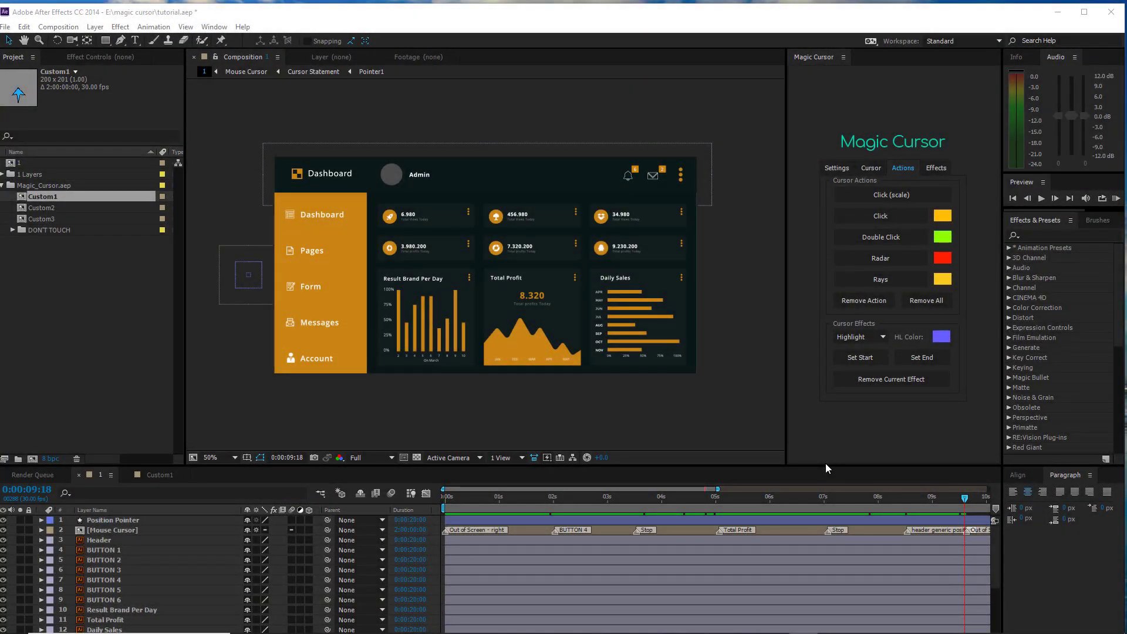
- Set the Highlight effect's color to lime green AFFF1C and start the effect at 0:00:01:04
left_click(872, 338)
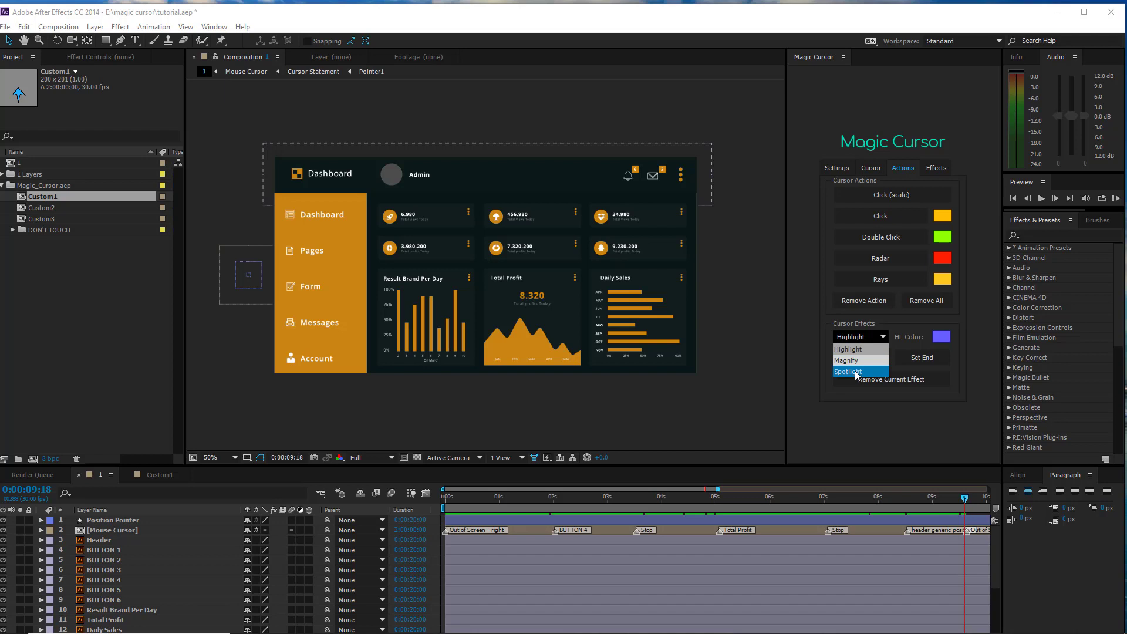
left_click(852, 351)
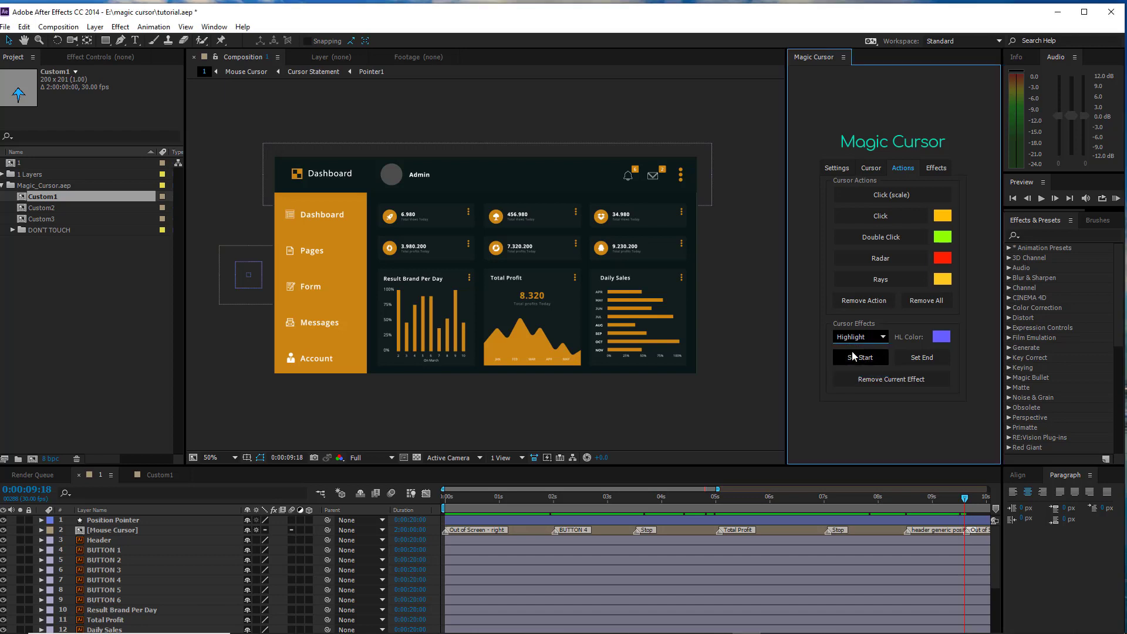
left_click(942, 338)
mouse_move(427, 391)
left_mouse_down()
mouse_move(463, 367)
mouse_move(439, 347)
mouse_move(389, 351)
mouse_move(362, 369)
left_mouse_up()
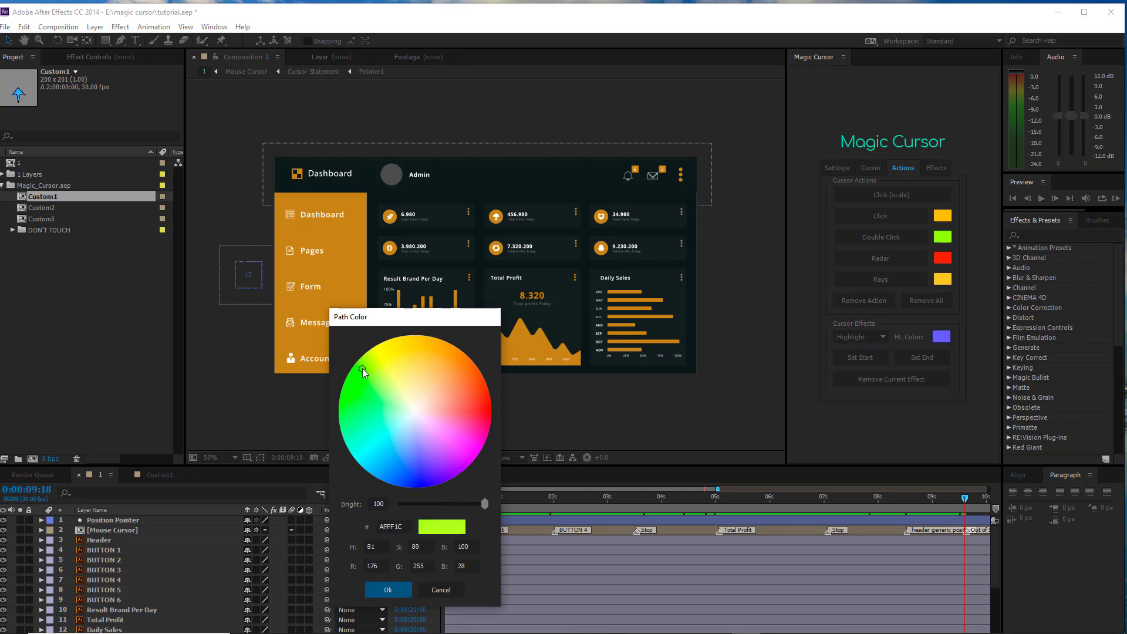
left_click(385, 586)
left_click_drag(661, 503, 470, 503)
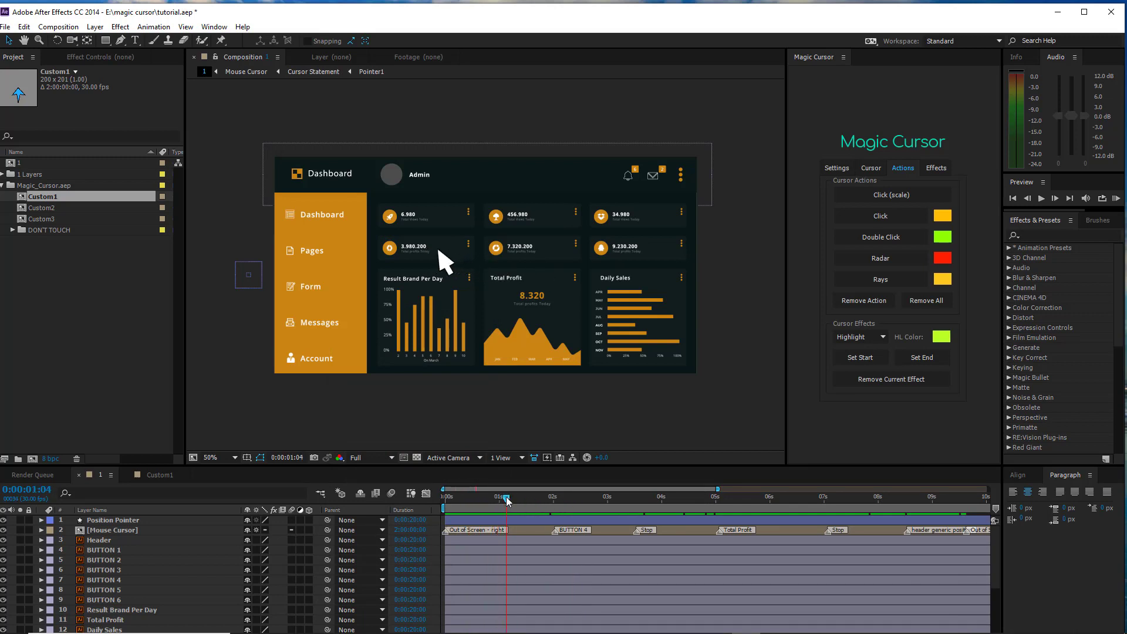
left_click(875, 363)
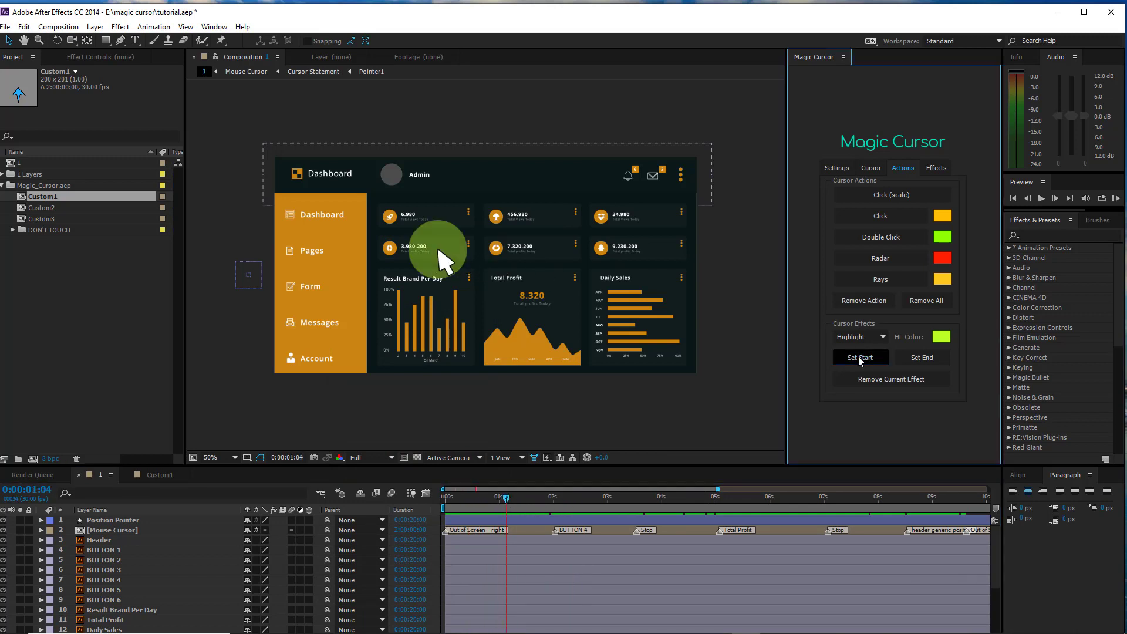
- Set the end of the Highlight cursor effect near the Total Profit marker and scrub back to check it
key("space")
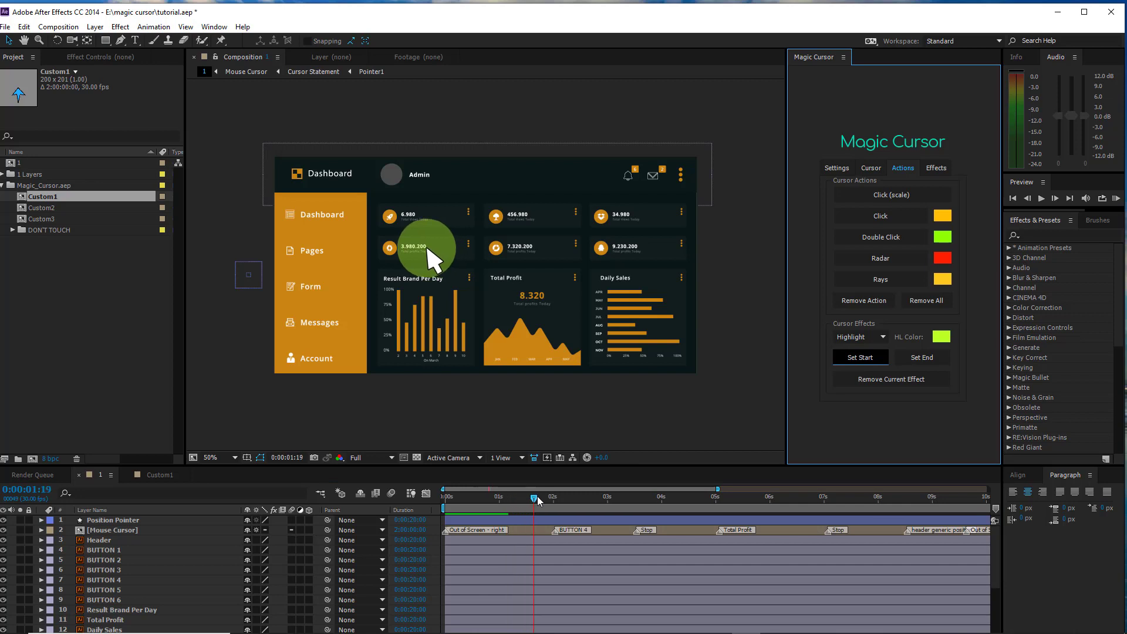
left_click_drag(576, 502, 712, 508)
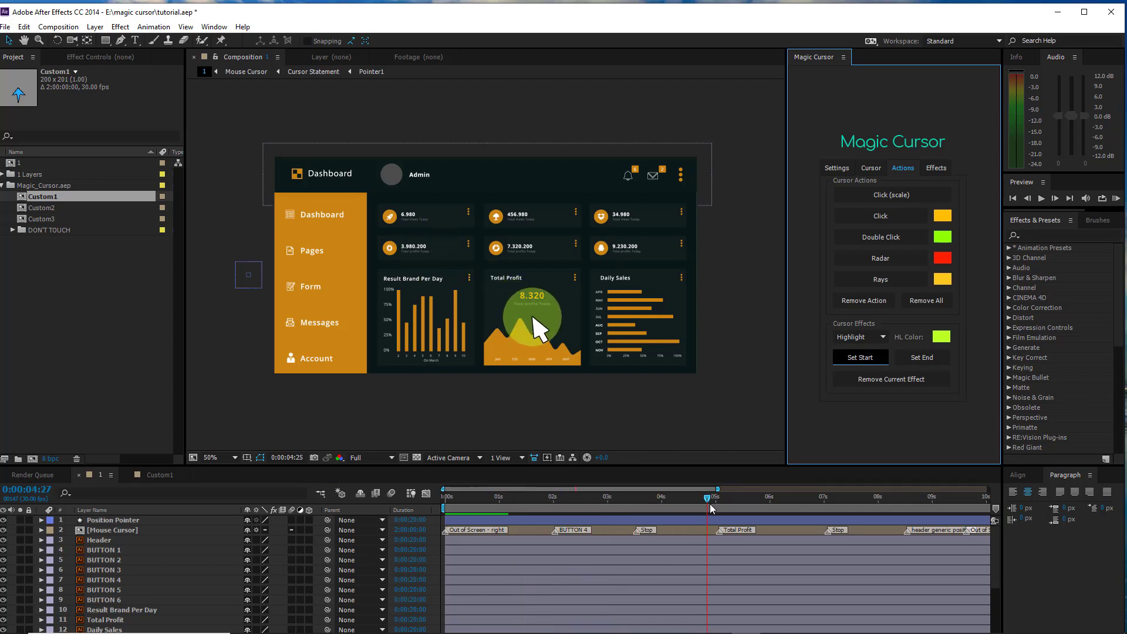
left_click(922, 358)
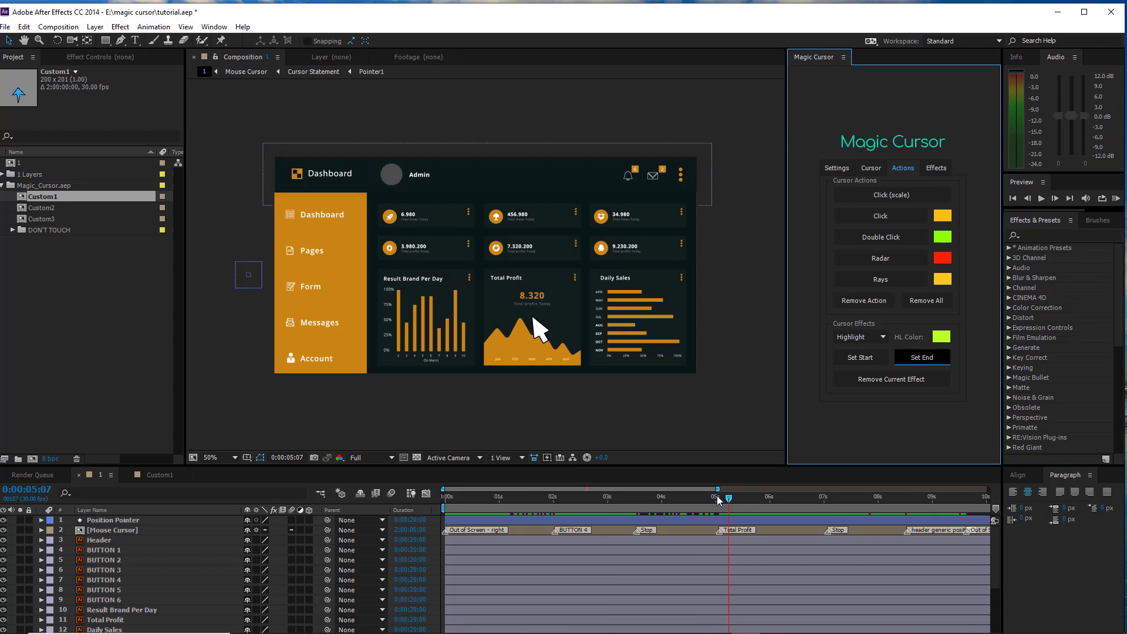
left_click_drag(503, 513, 661, 508)
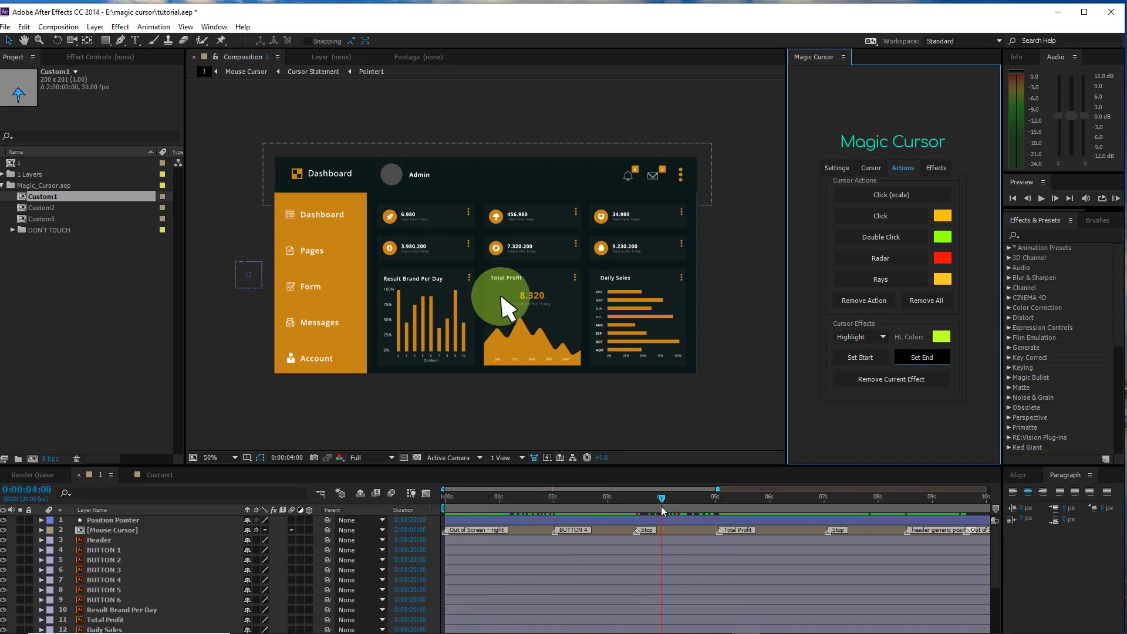
- Remove the Highlight effect from the cursor at 0:00:04:00 and scrub through the timeline to check
left_click(872, 380)
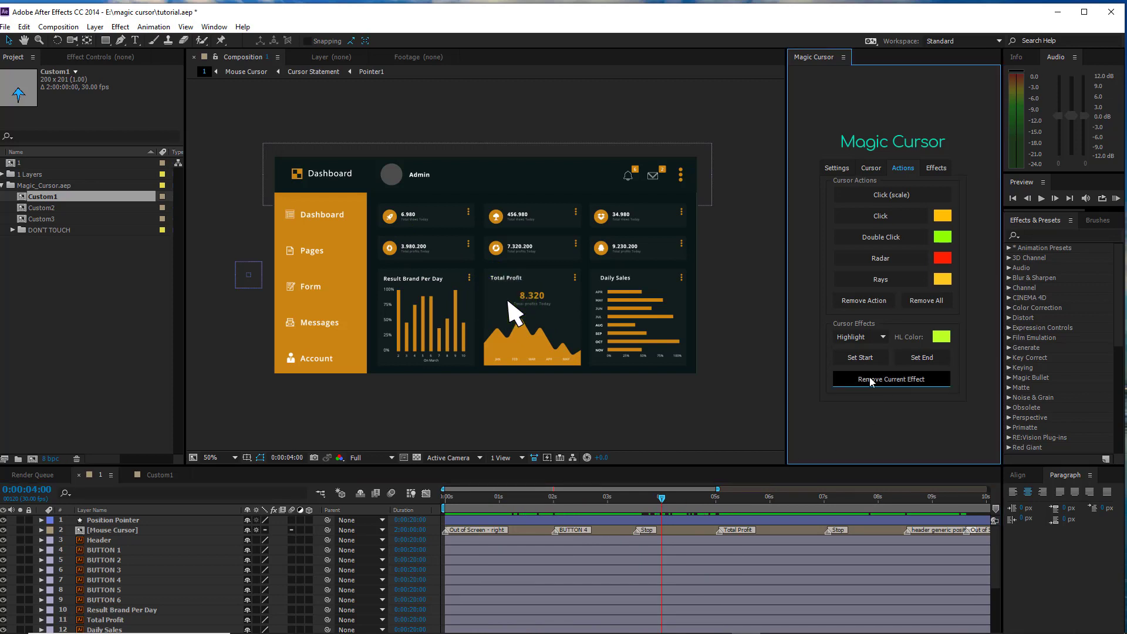
left_click_drag(673, 499, 585, 501)
left_click_drag(709, 501, 781, 497)
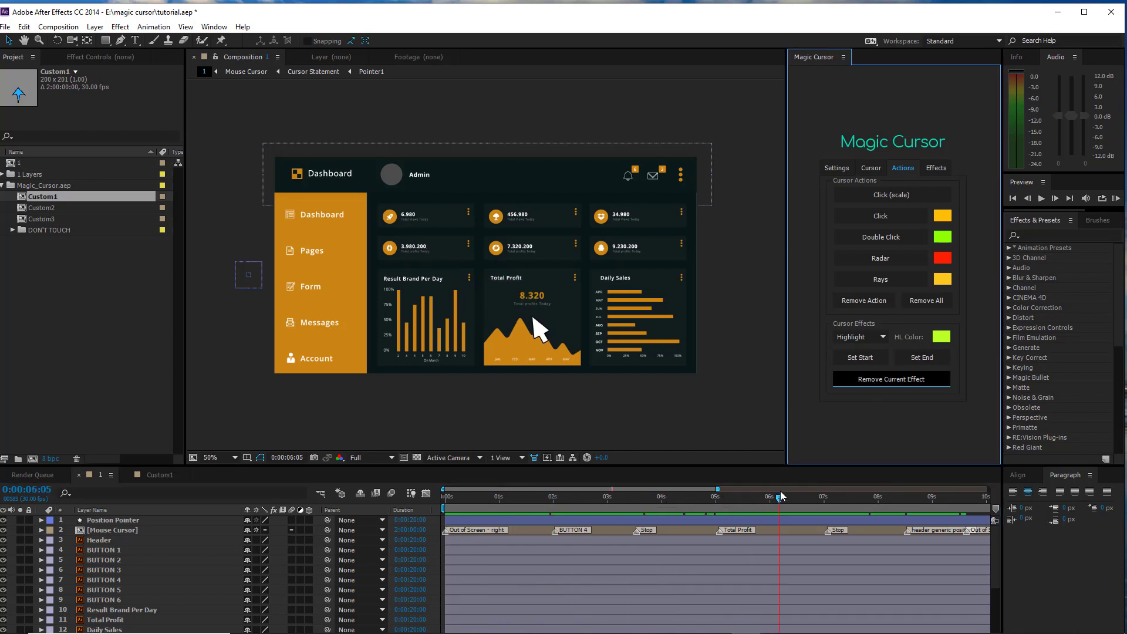
- Apply the Spotlight cursor effect from 0:00:06:06 to 0:00:08:03, and remove it again
left_click(860, 336)
left_click(852, 360)
left_click(862, 358)
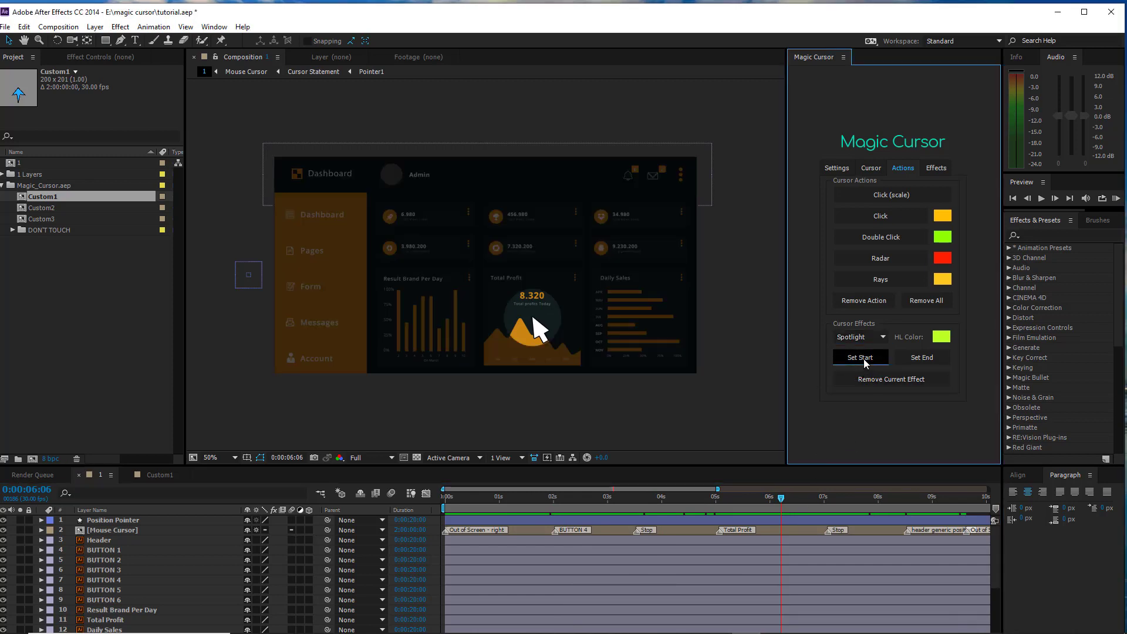
left_click_drag(779, 507, 861, 498)
left_click(922, 357)
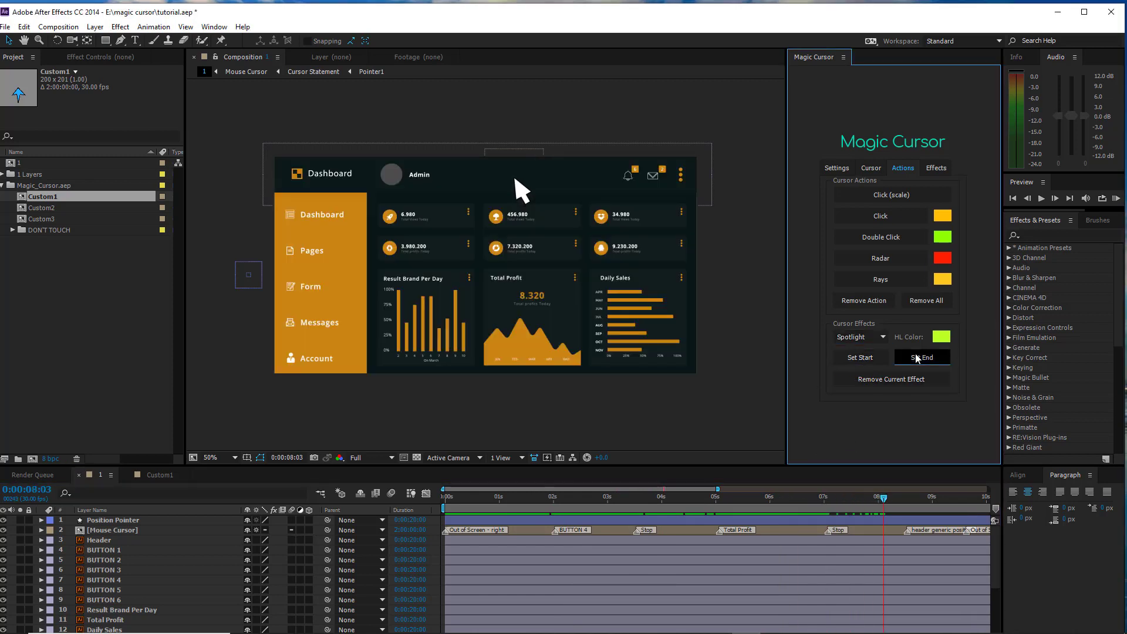
left_click(853, 496)
left_click(877, 382)
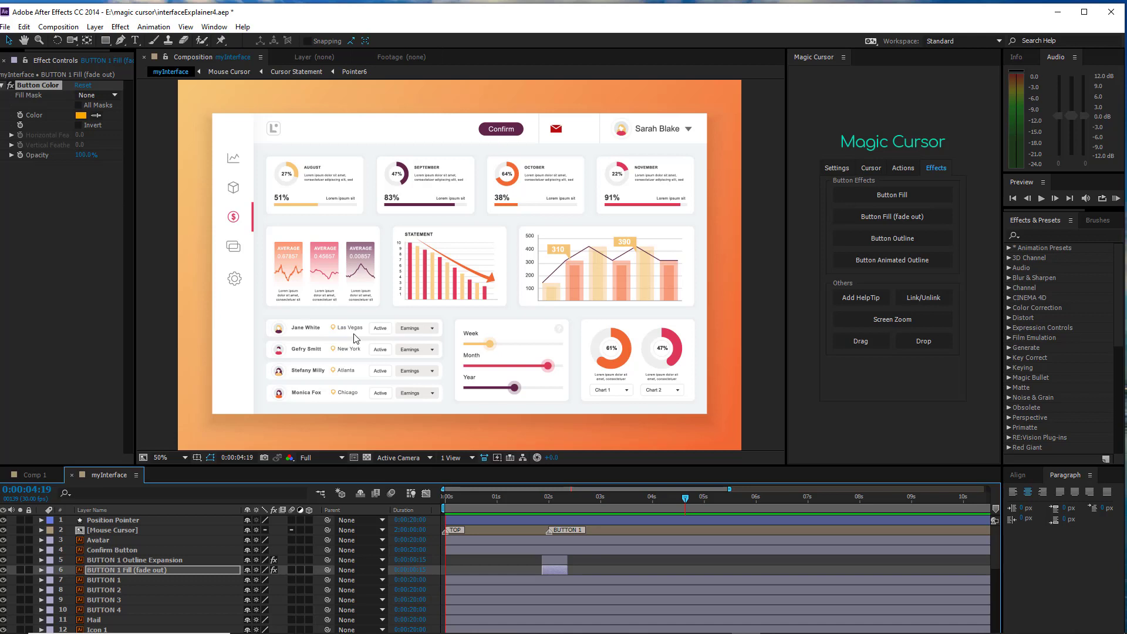
- Preview the cursor animation in the myInterface composition
key("space")
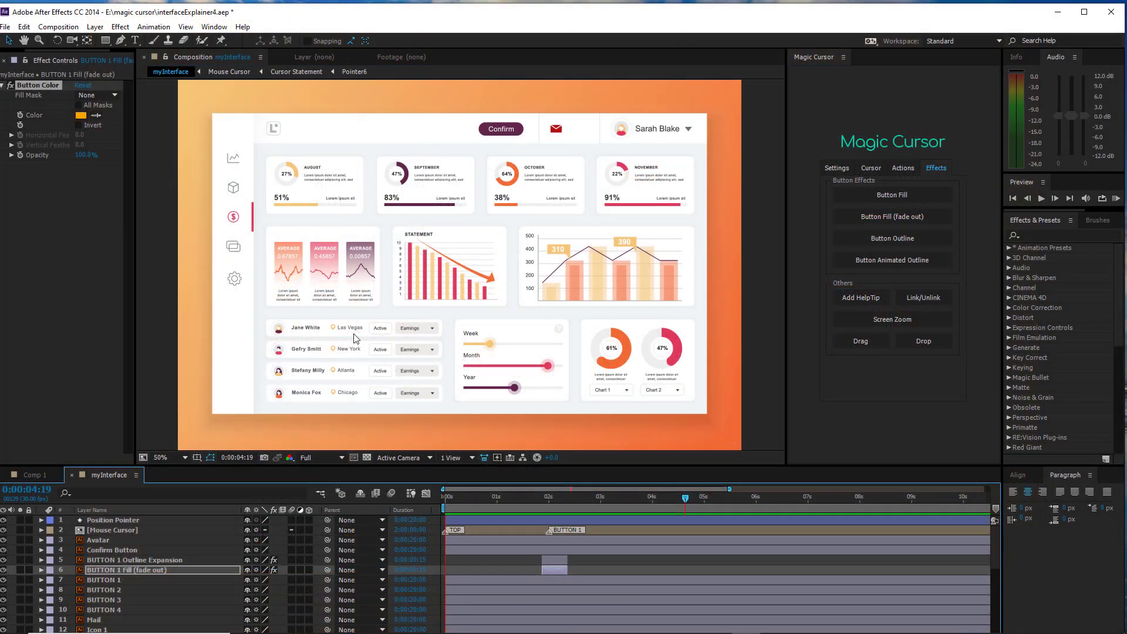
key("space")
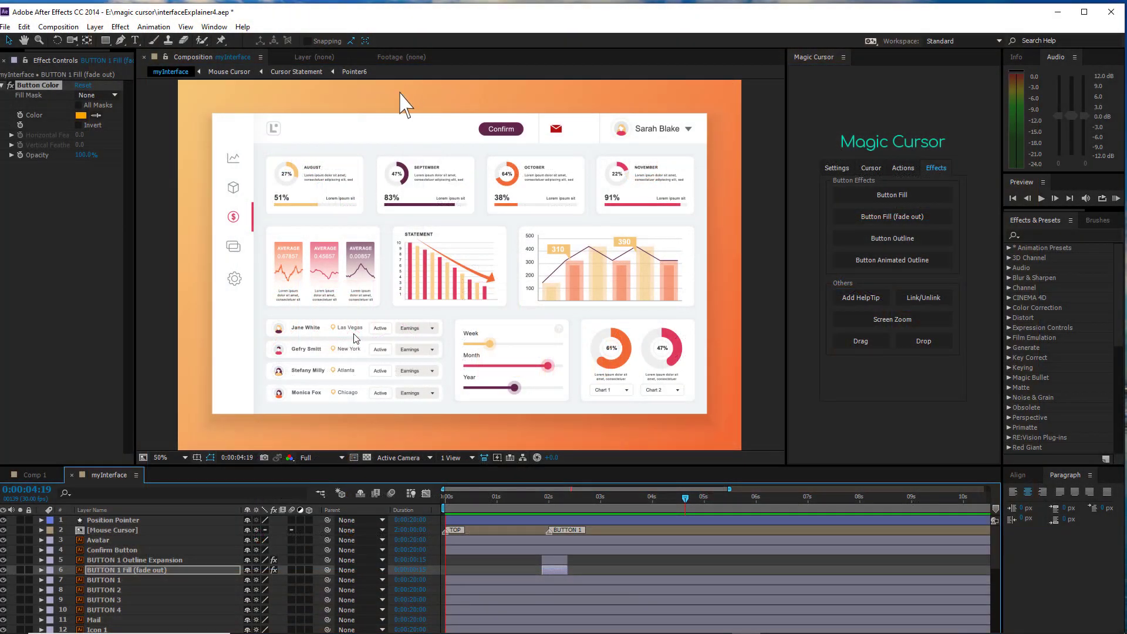
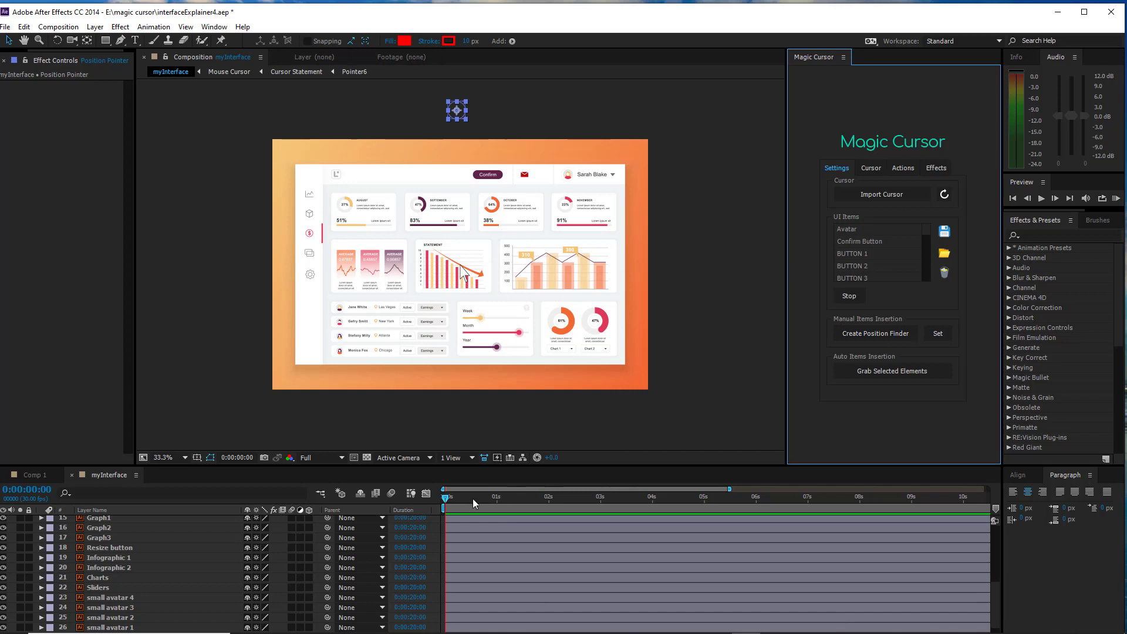
- Place the cursor at the TOP position at 0:00:00:00 and move it to BUTTON 1 at 0:00:02:00
scroll(882, 251, "down", 10)
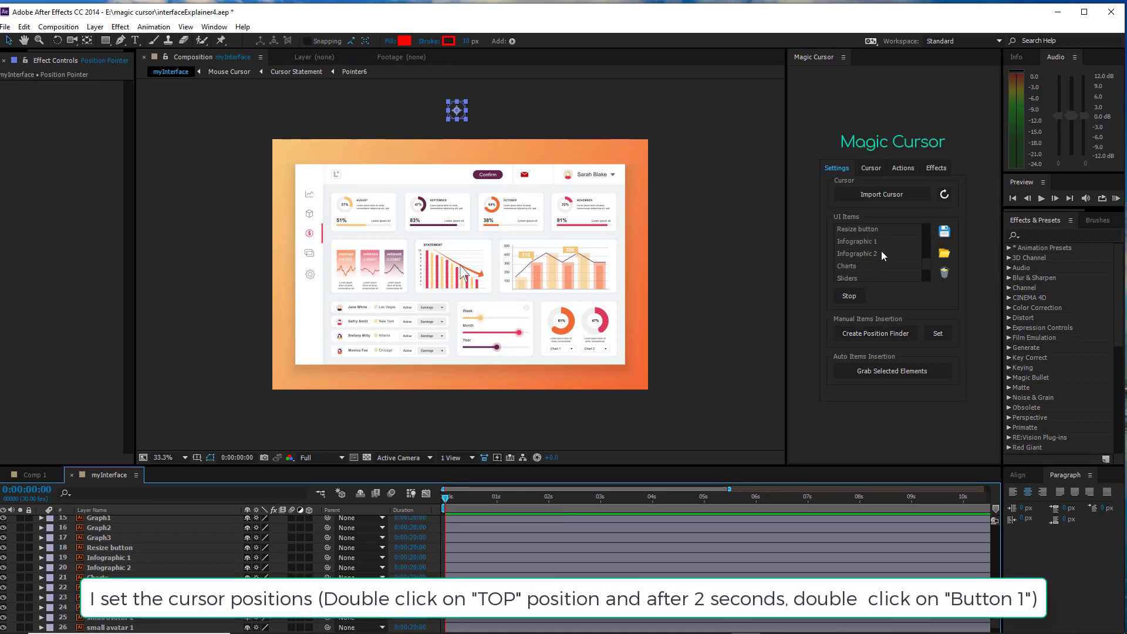
double_click(844, 277)
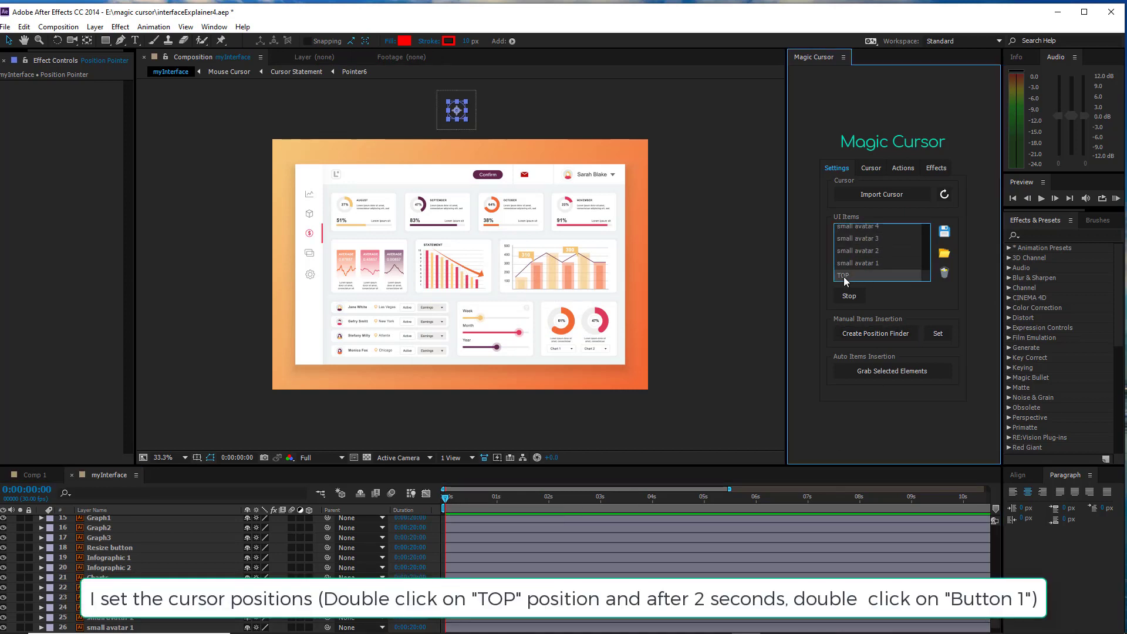
left_click(549, 493)
scroll(872, 263, "up", 8)
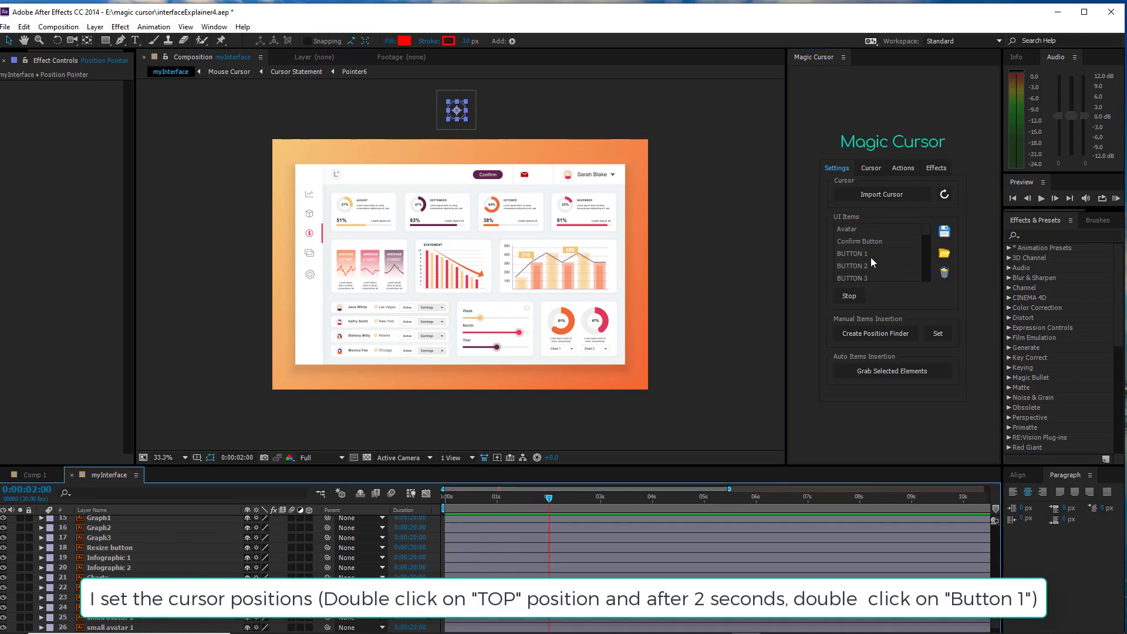
double_click(872, 257)
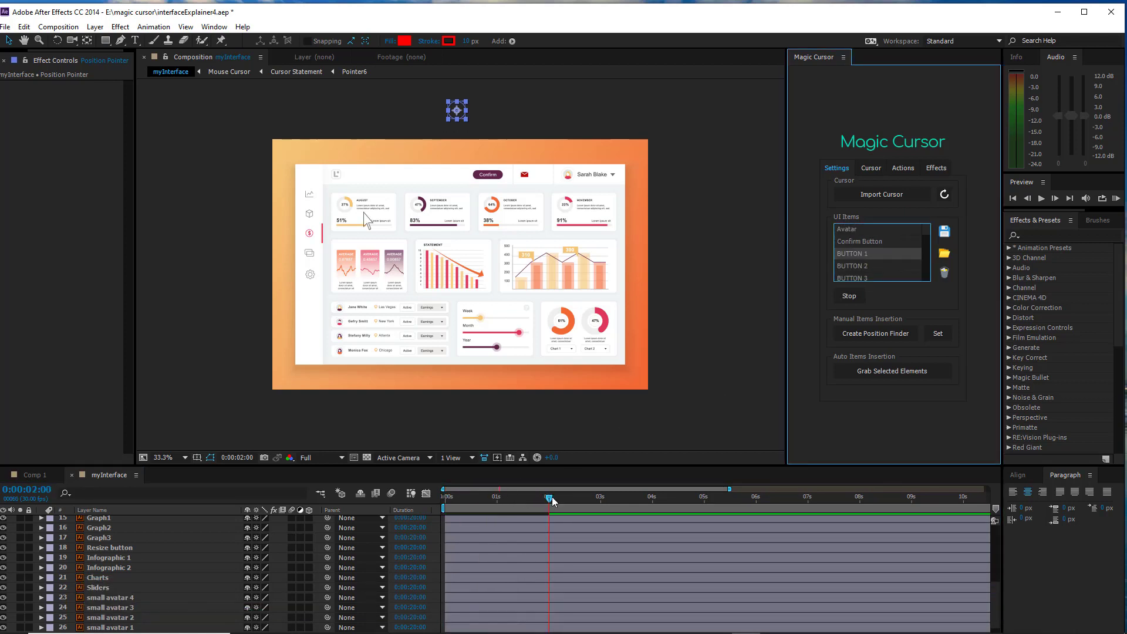
- Switch the cursor to LinkSelect2 in Add mode at 0:00:00:21, as it reaches the August card
left_click_drag(552, 497, 481, 498)
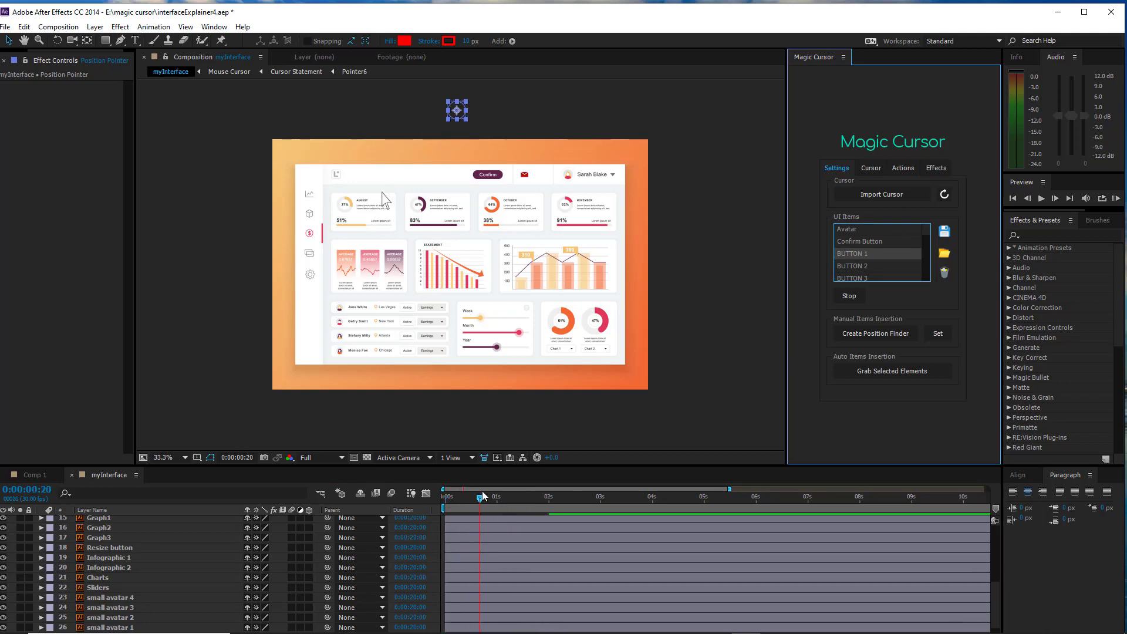
left_click(872, 171)
scroll(897, 267, "down", 5)
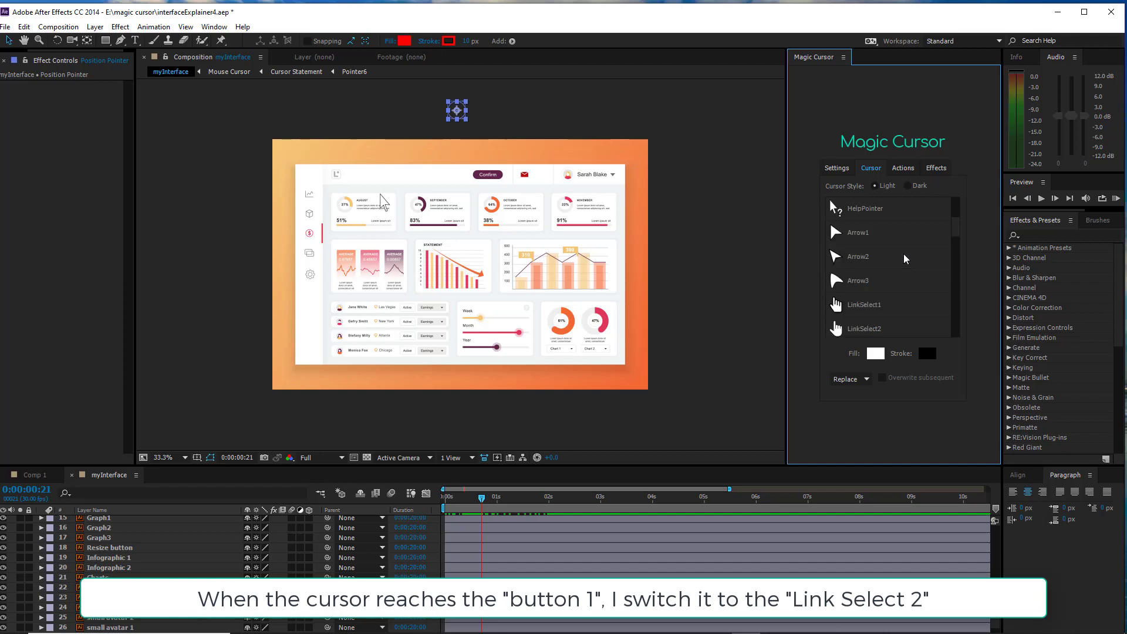
left_click(867, 379)
left_click(856, 393)
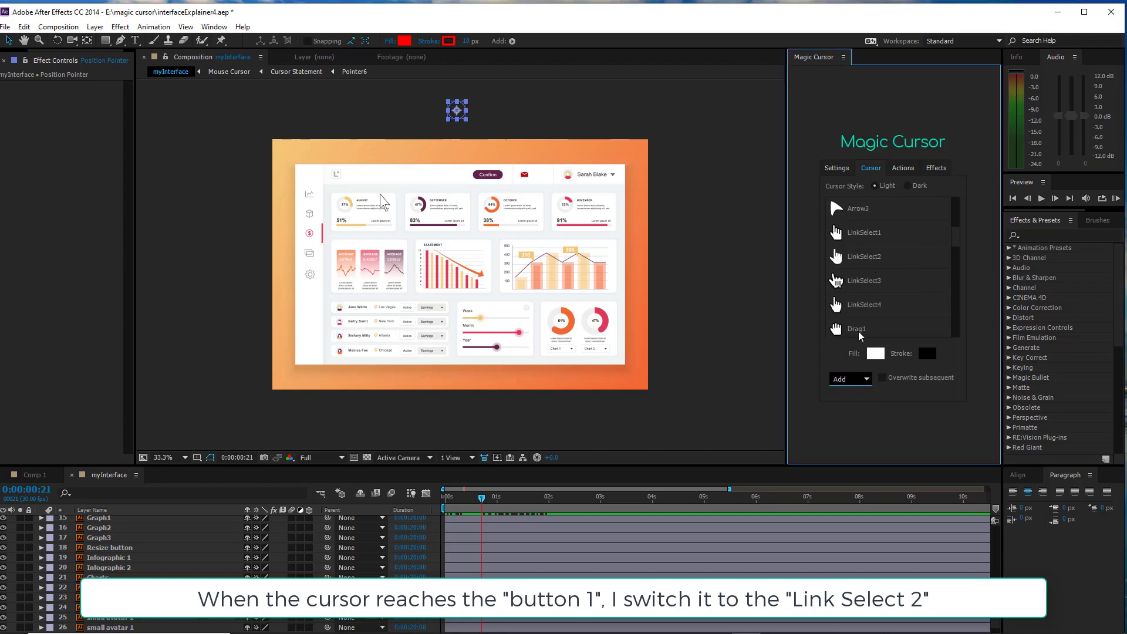
left_click(861, 262)
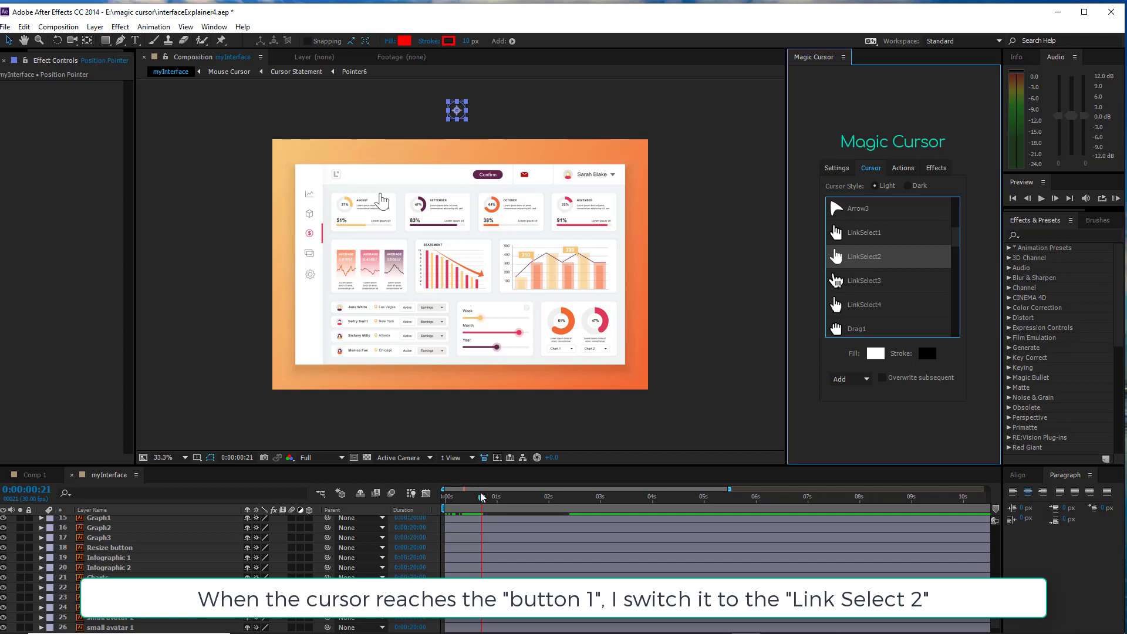
- Add a Click action to the cursor at 0:00:01:25 and advance one frame to check it
left_click_drag(482, 497, 536, 500)
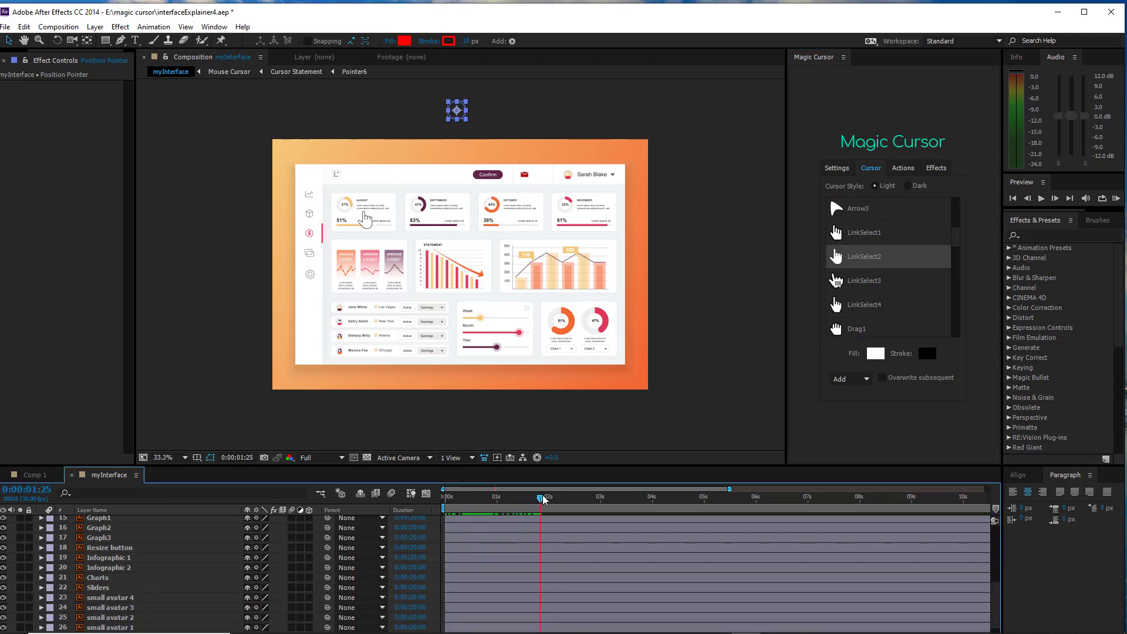
left_click(897, 168)
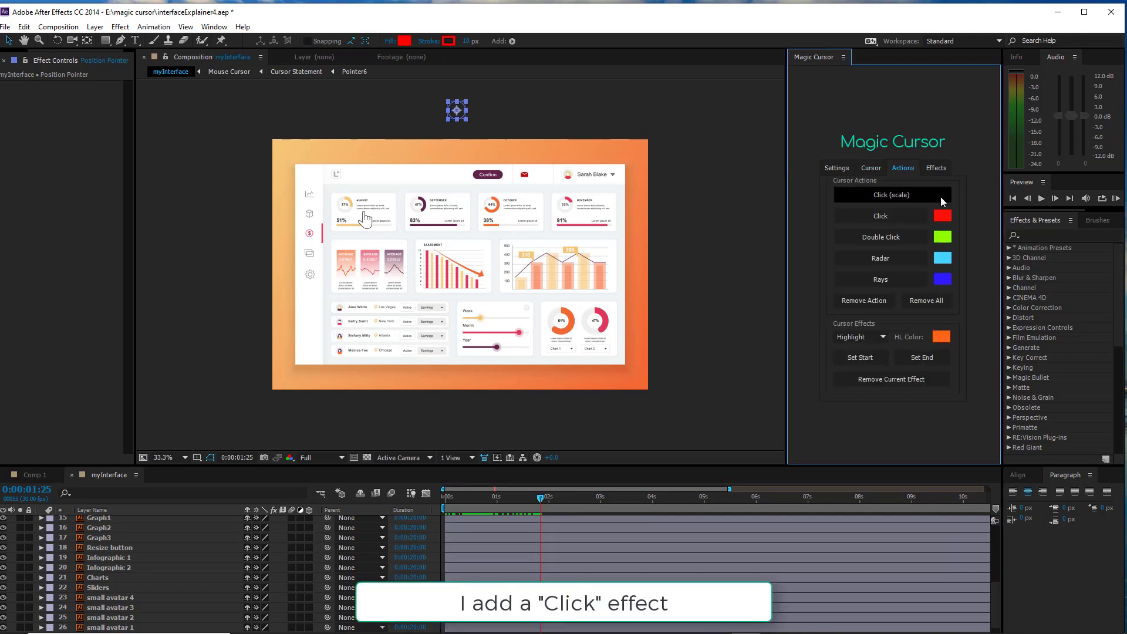
left_click(885, 221)
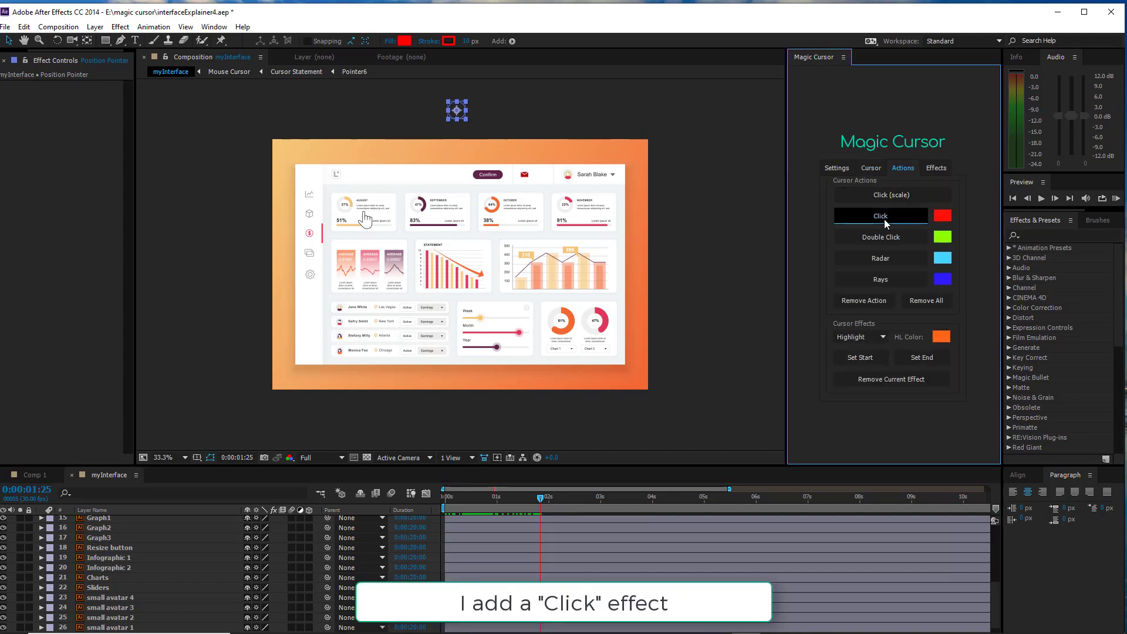
left_click(544, 499)
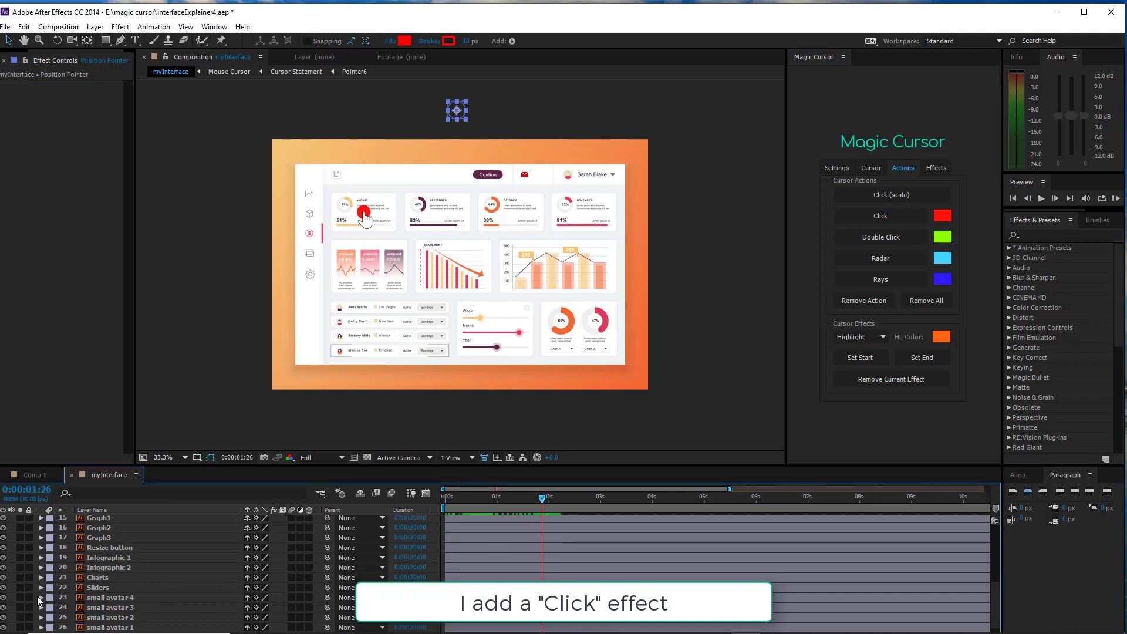
- Apply the Button Animated Outline effect to the BUTTON 1 layer at 0:00:01:26
scroll(125, 555, "up", 5)
left_click(113, 561)
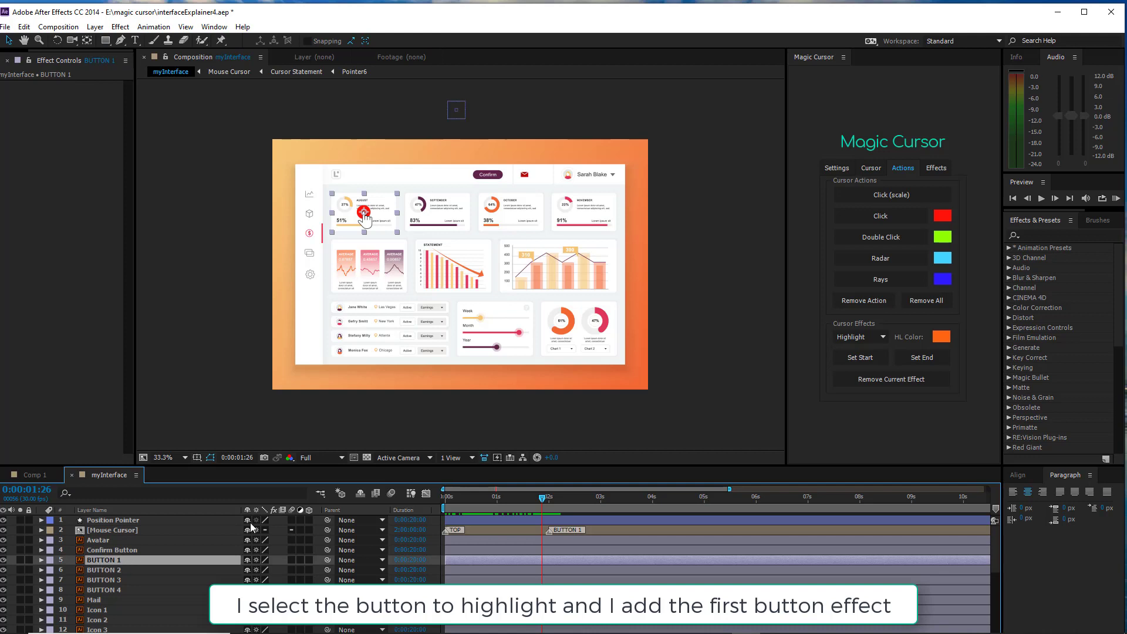
left_click(942, 168)
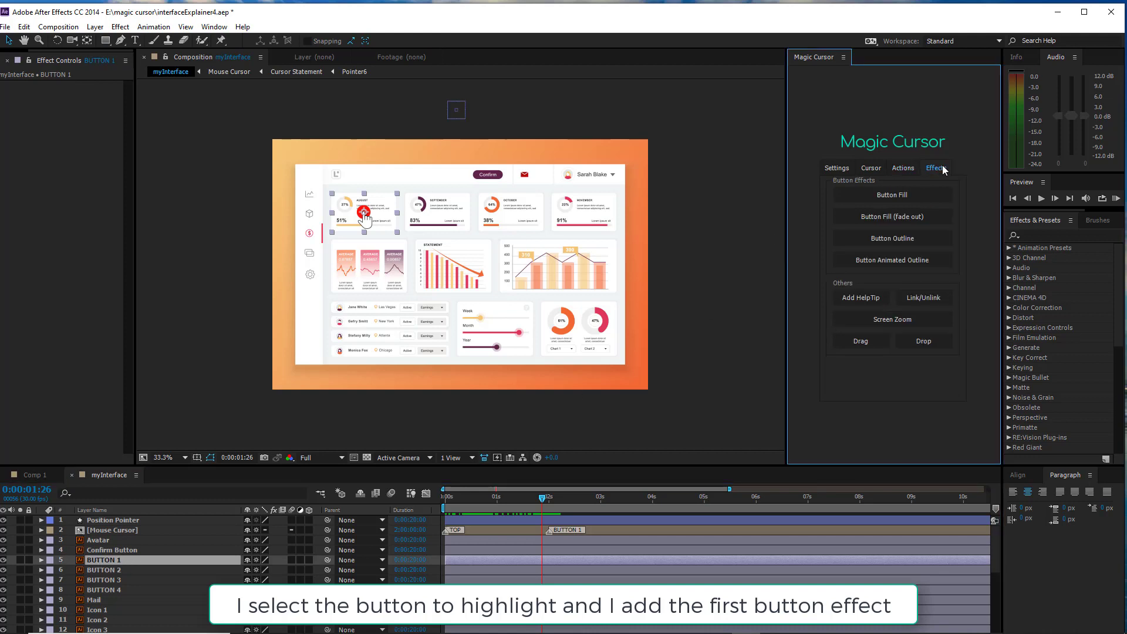
left_click(886, 263)
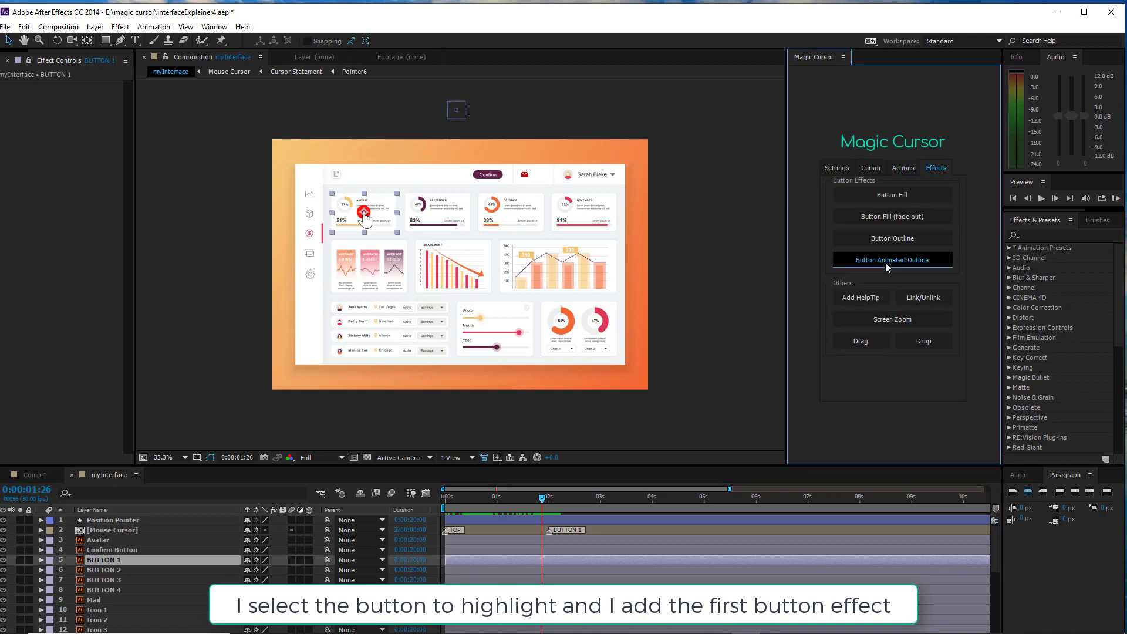
mouse_move(544, 499)
left_mouse_down()
mouse_move(523, 499)
mouse_move(561, 498)
mouse_move(542, 503)
left_mouse_up()
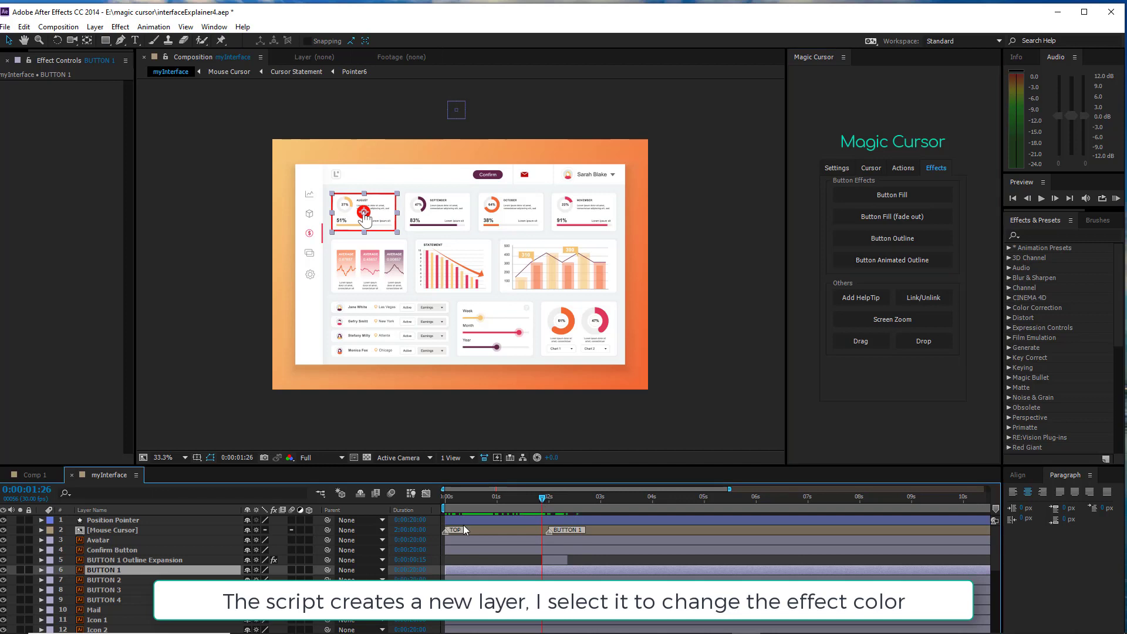
- Change the Button Color of the BUTTON 1 Outline Expansion layer to dark yellow DAC300
left_click(122, 558)
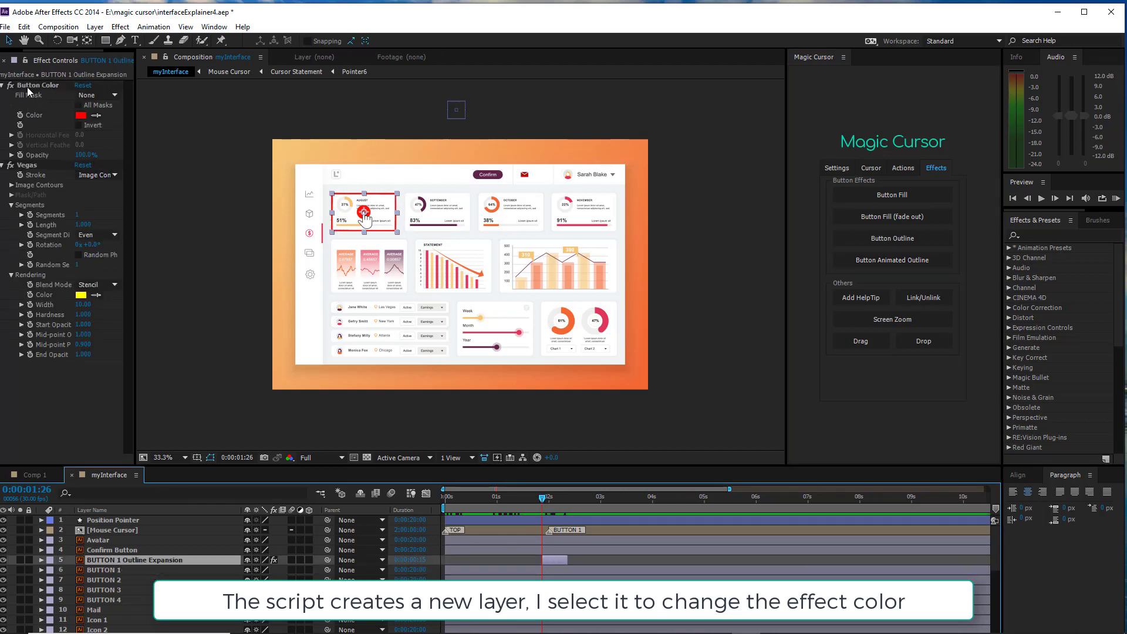
left_click(80, 115)
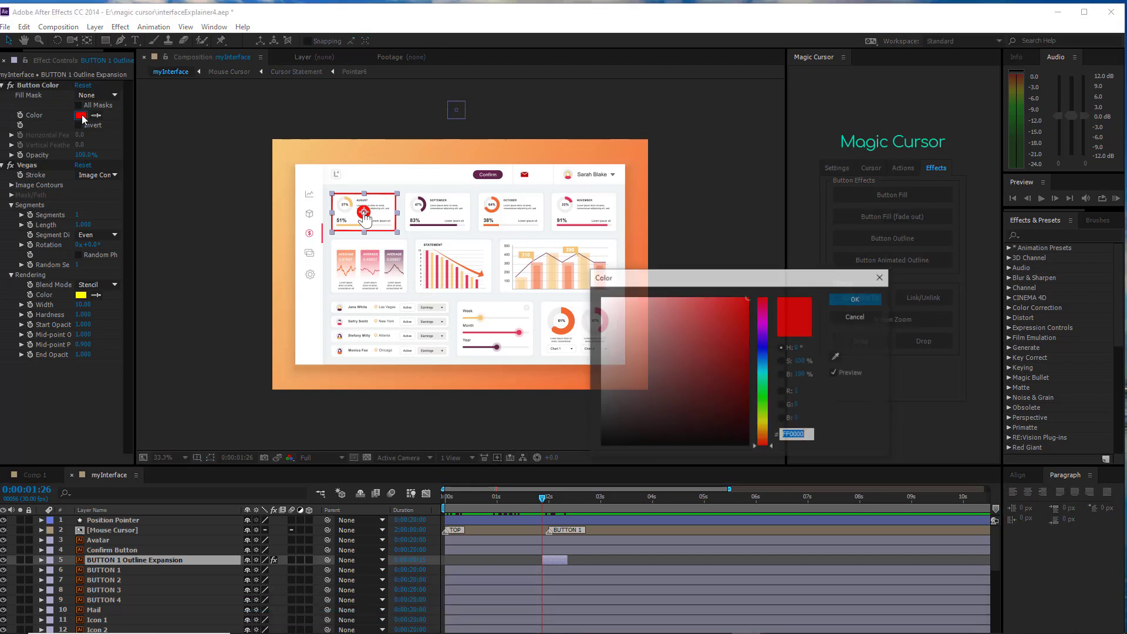
left_click_drag(763, 432, 766, 424)
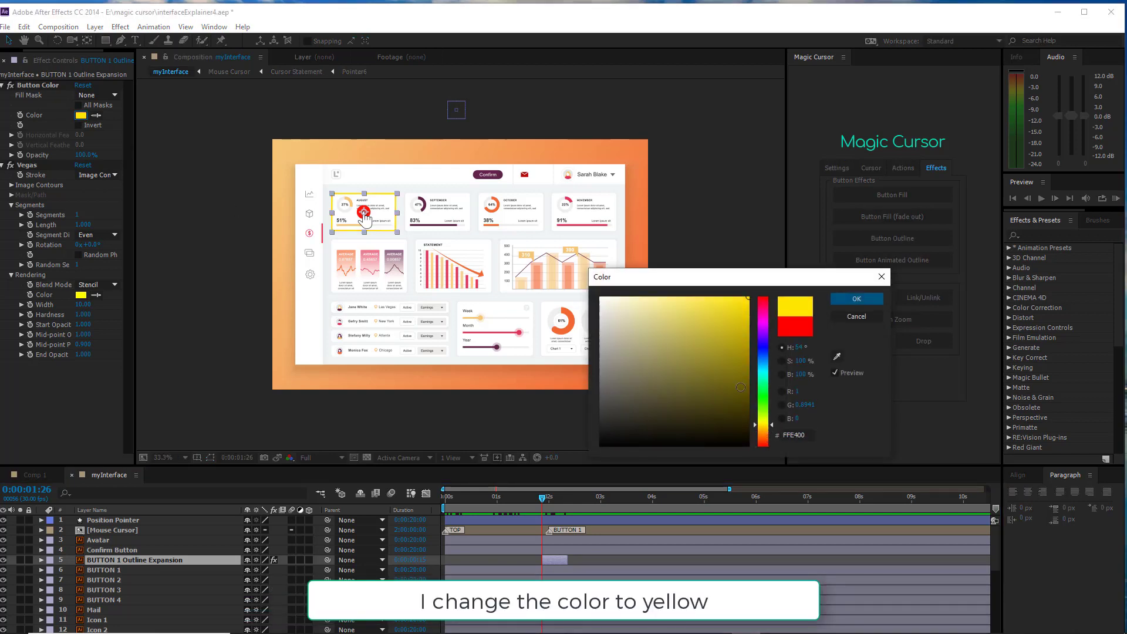
left_click_drag(746, 326, 750, 318)
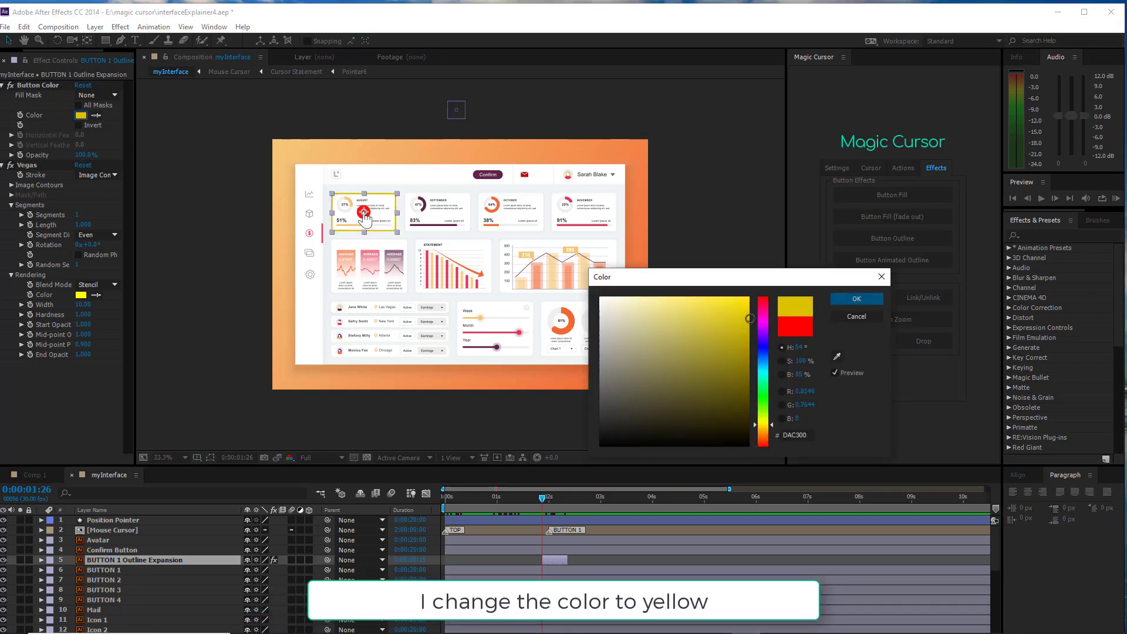
left_click(857, 298)
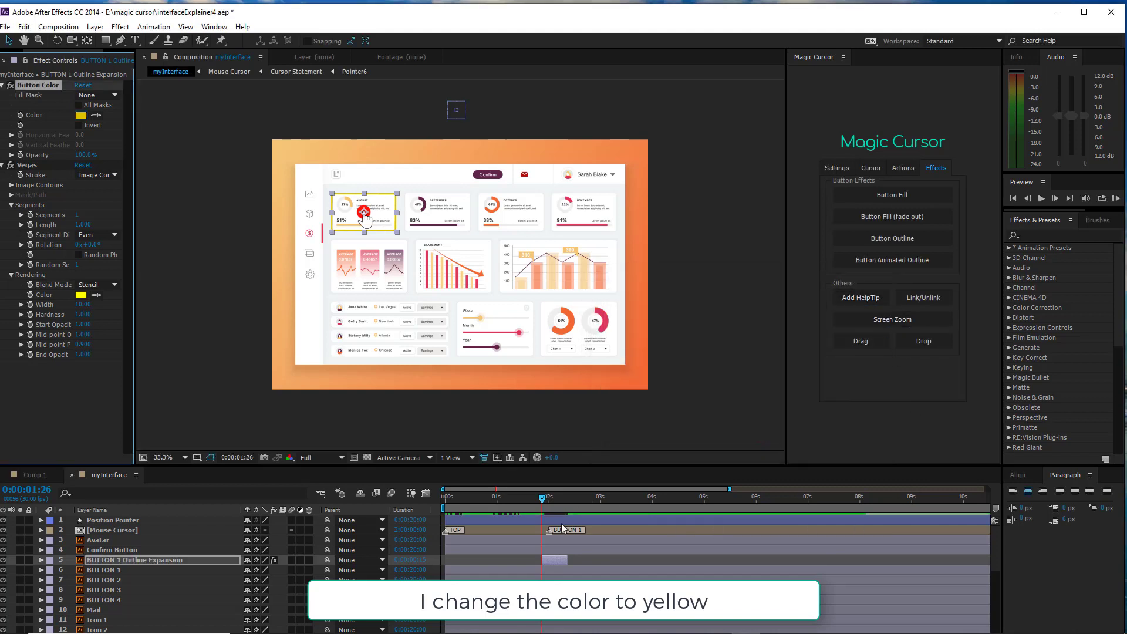
- Apply the Button Fill (fade out) effect to the BUTTON 1 layer at 0:00:01:26
left_click(110, 571)
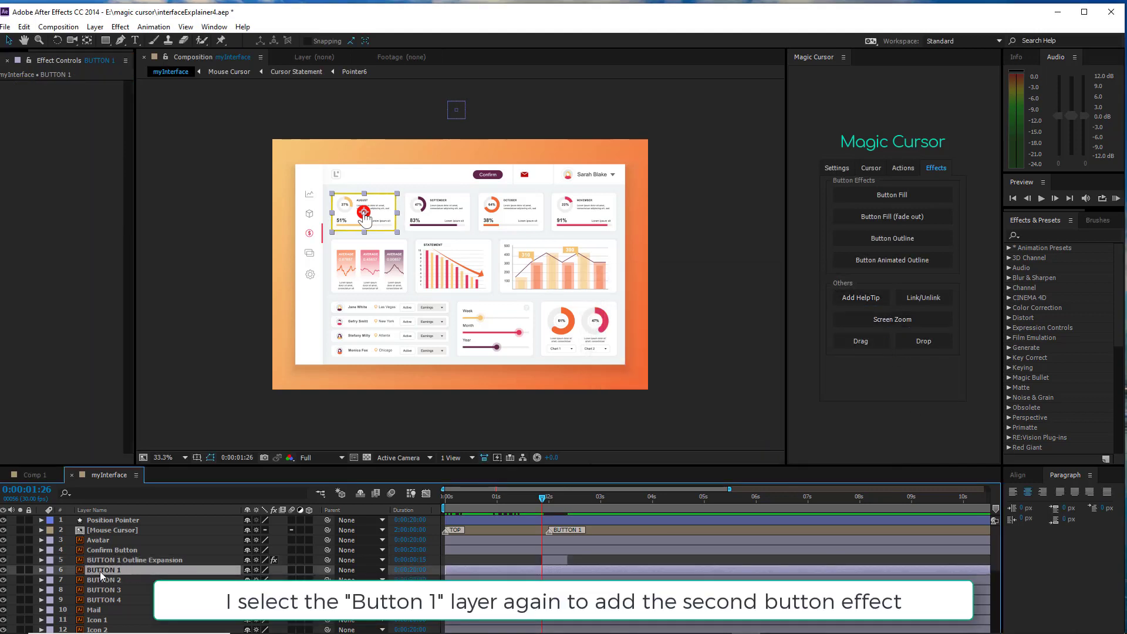
left_click(889, 216)
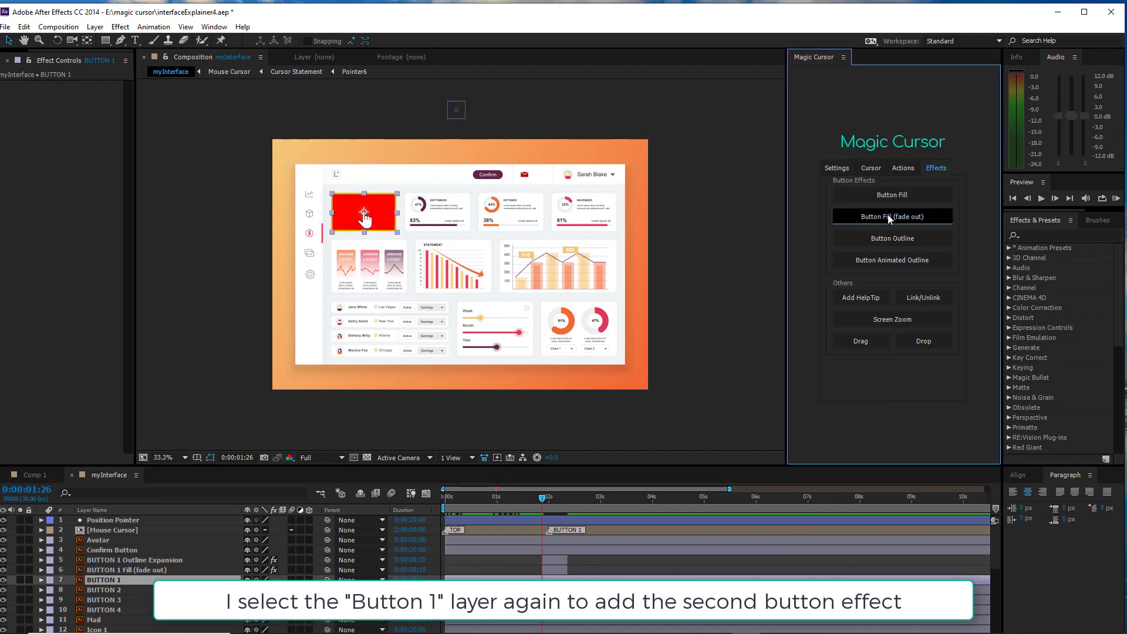
- Change the Button Color of the BUTTON 1 Fill (fade out) layer to orange FFA800
left_click(127, 571)
left_click(80, 116)
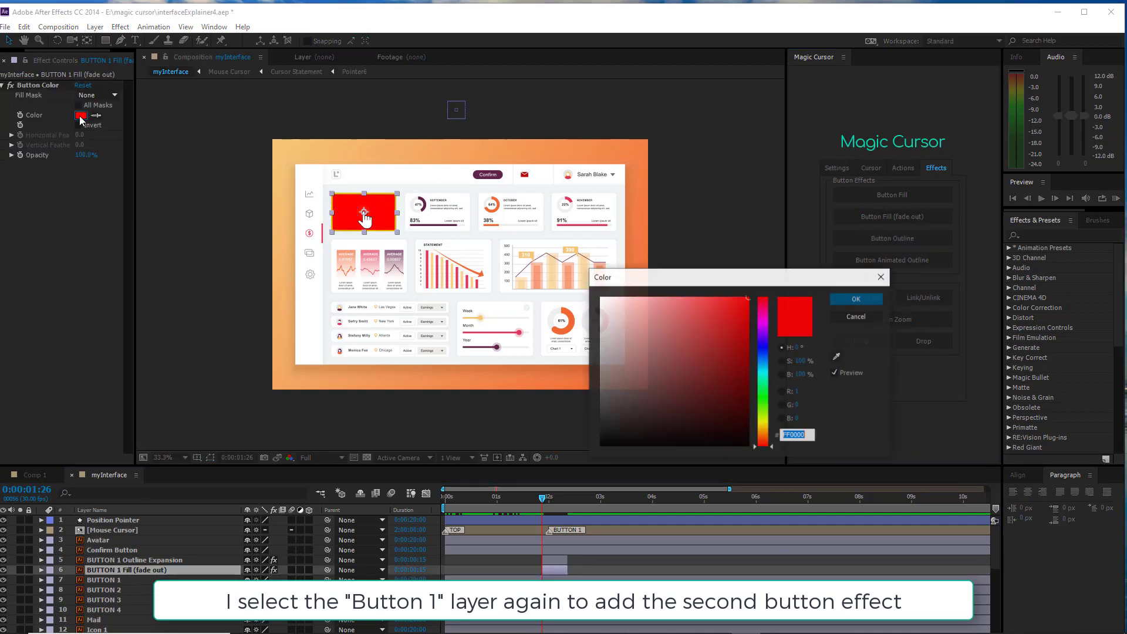
left_click(766, 428)
left_click_drag(766, 428, 762, 430)
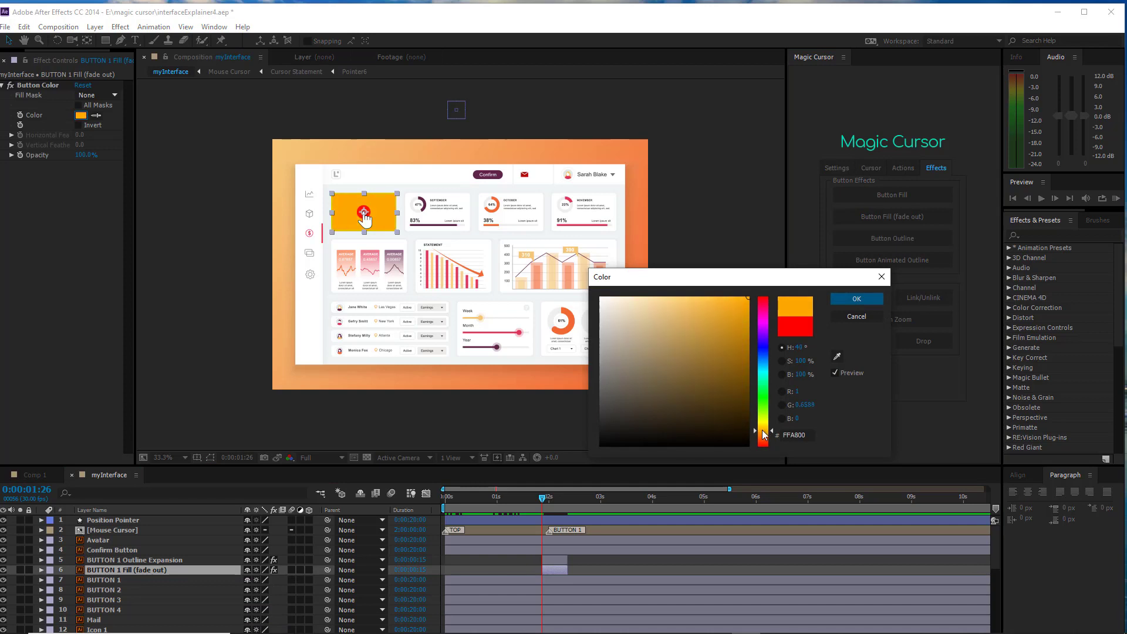
left_click(849, 299)
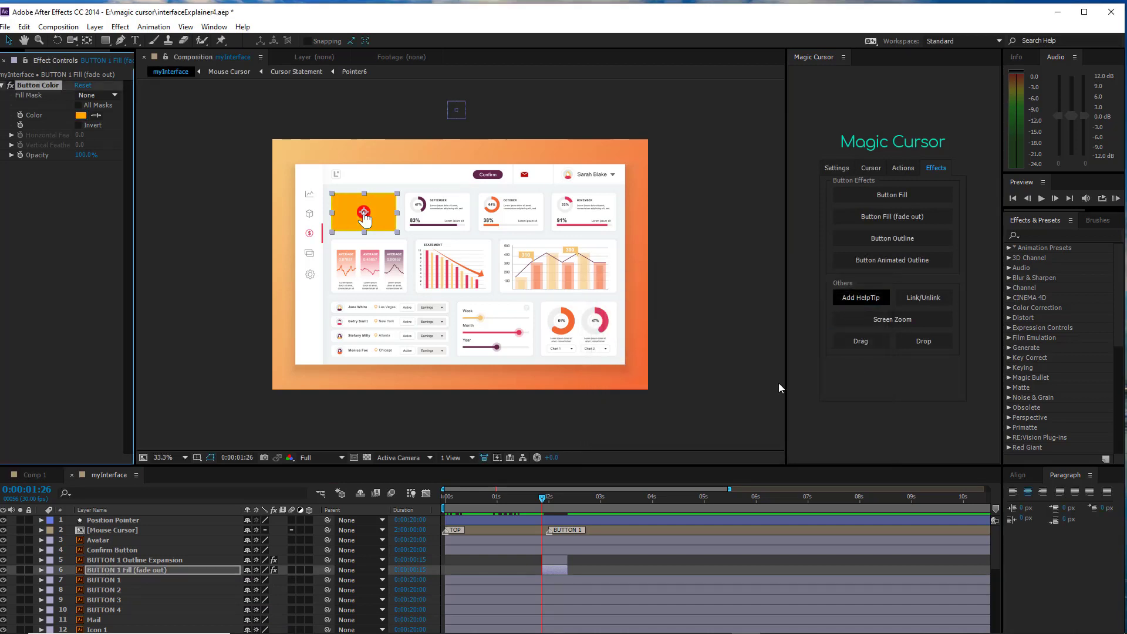
- Add a HelpTip at 0:00:02:11 and shorten its layer to end just before the 7-second mark
left_click(493, 498)
left_click_drag(497, 498, 574, 498)
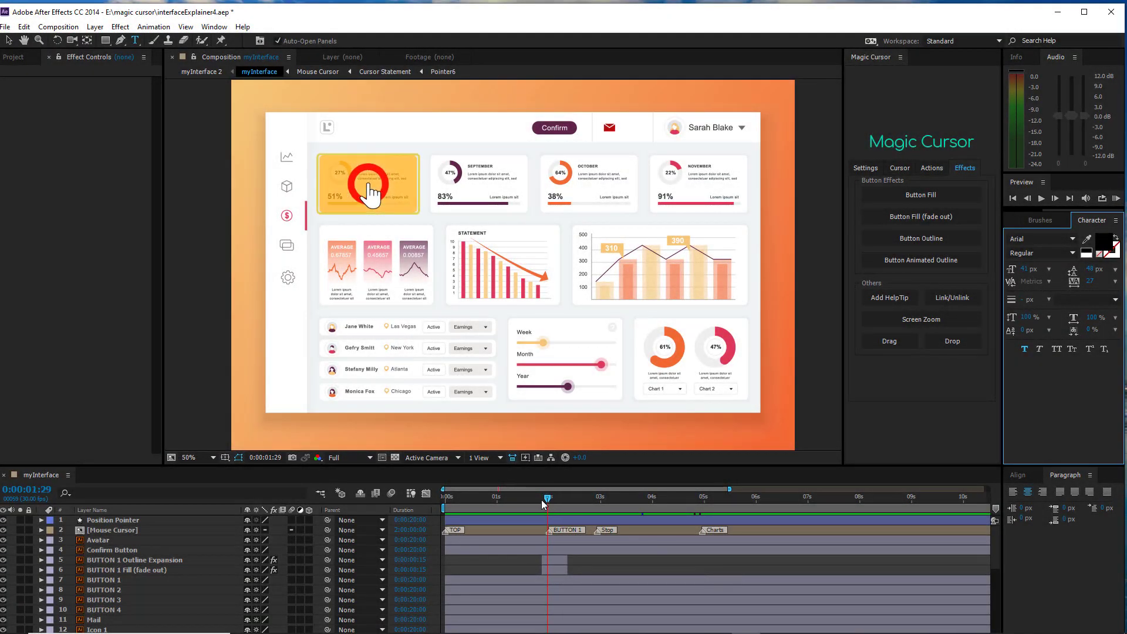
mouse_move(551, 503)
left_mouse_down()
mouse_move(517, 504)
mouse_move(570, 505)
left_mouse_up()
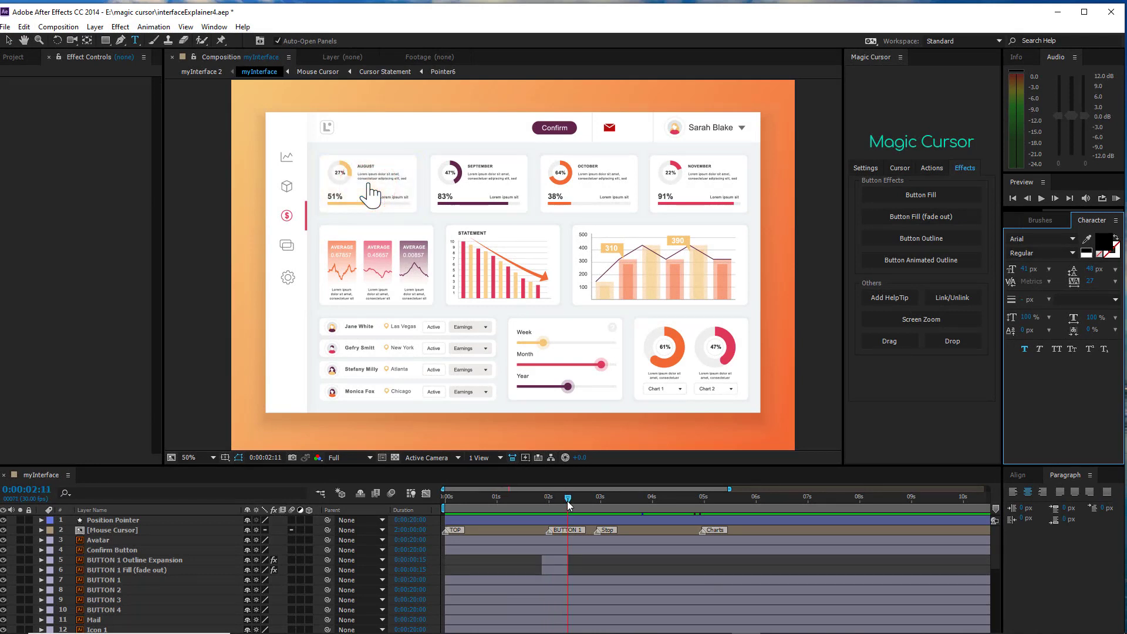
left_click(896, 299)
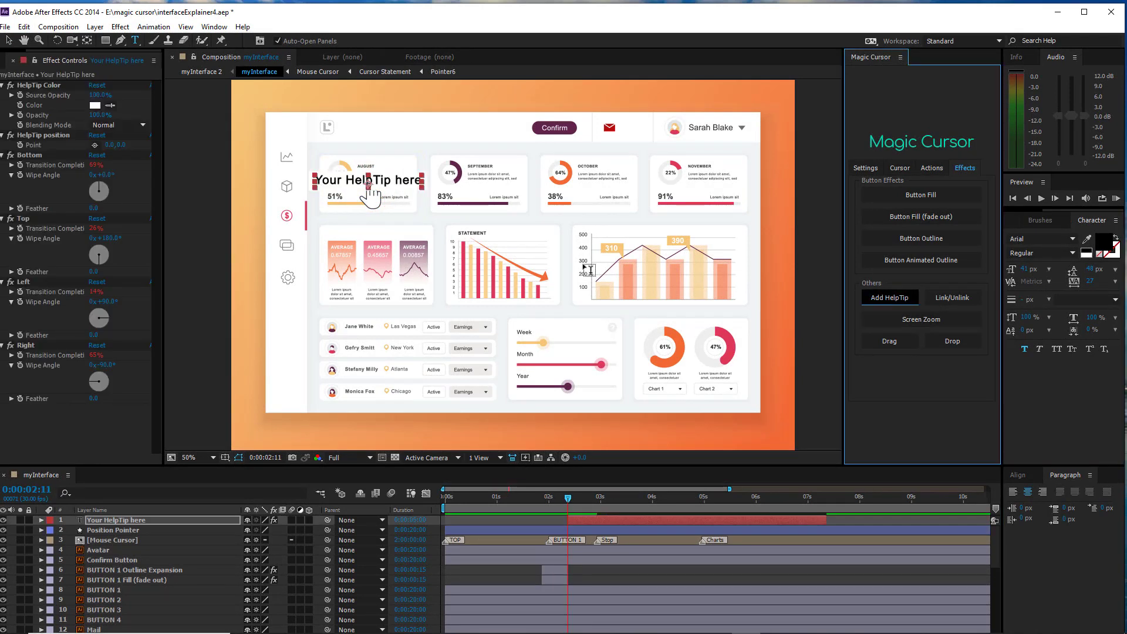
left_click(138, 522)
left_click_drag(828, 517, 792, 521)
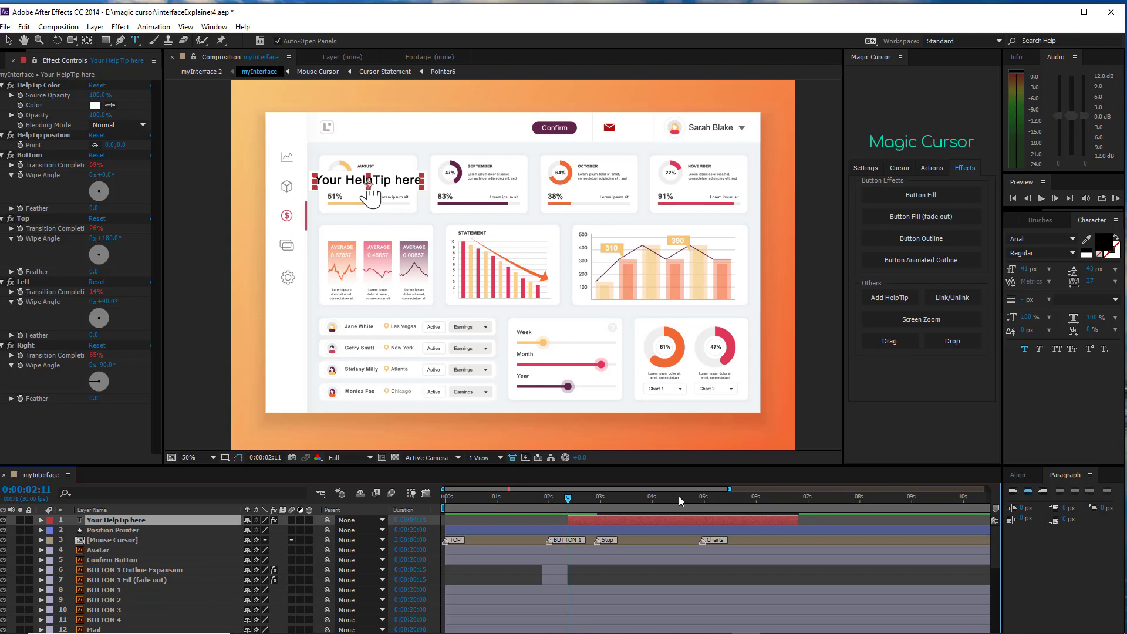
- Reduce the help tip's font size slightly and replace its text with "MY TIP HERE"
mouse_move(1025, 270)
left_mouse_down()
mouse_move(1054, 270)
mouse_move(1016, 270)
left_mouse_up()
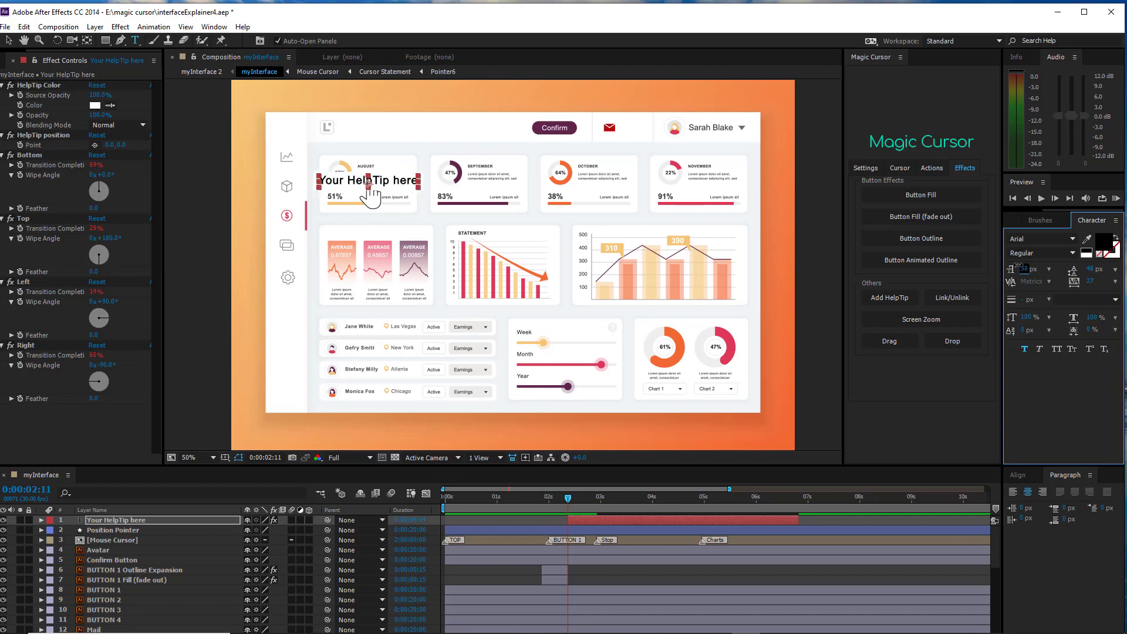
double_click(139, 521)
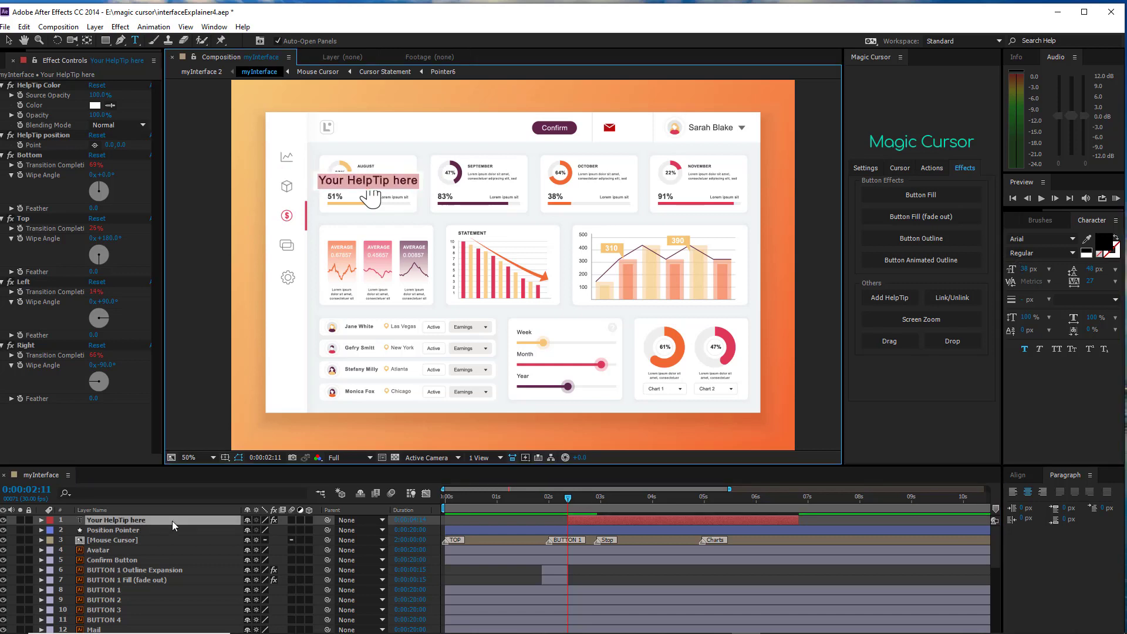
type("MY TIP HERE")
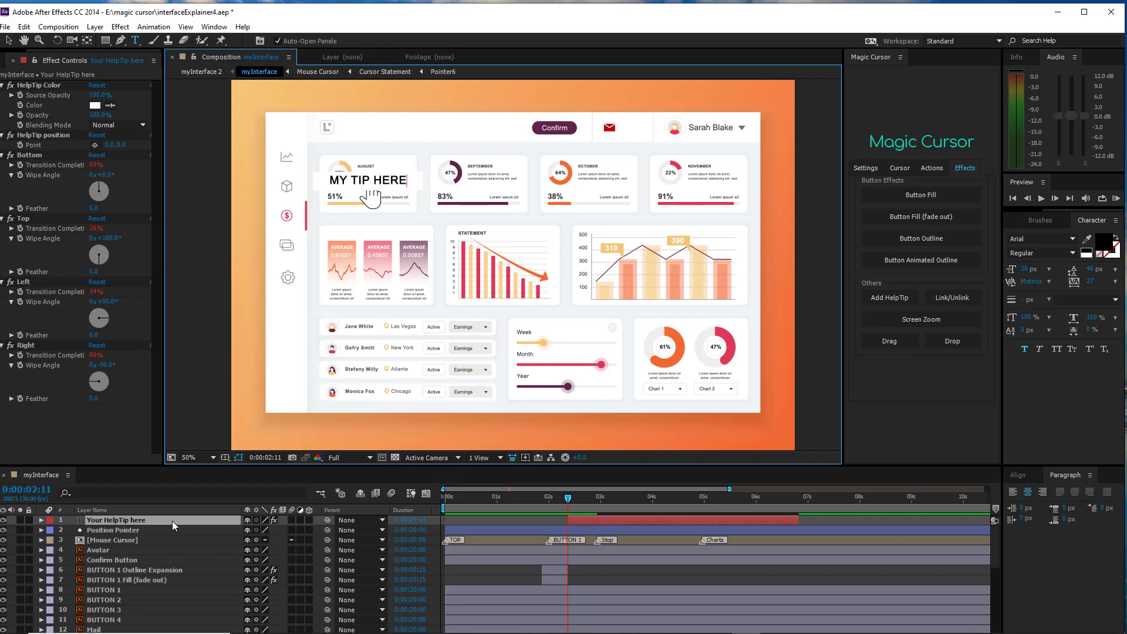
left_click(569, 499)
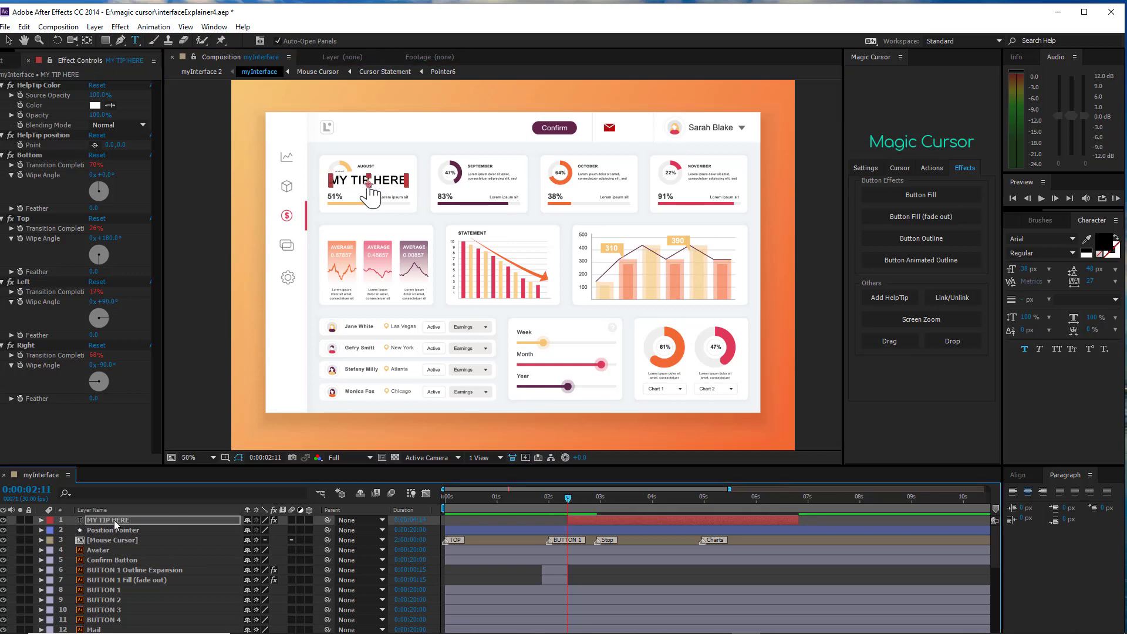
- Set the MY TIP HERE text to the Baron Neue font at 44 px with a red fill color
left_click(1072, 239)
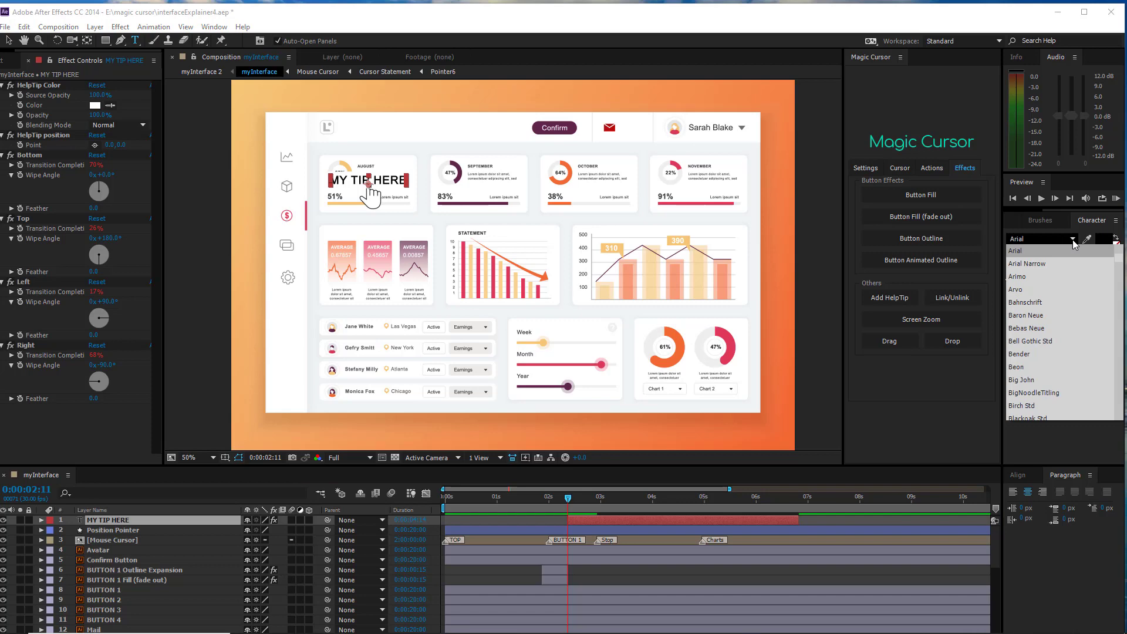
left_click(1051, 317)
left_click_drag(1033, 276, 1041, 275)
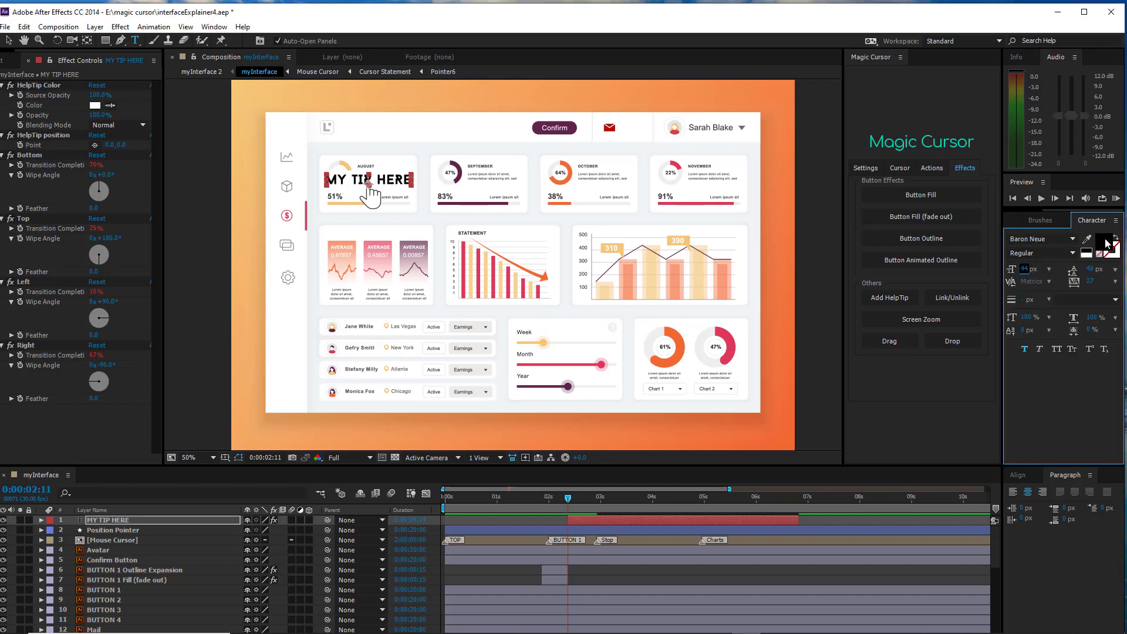
left_click(1104, 240)
left_click_drag(881, 405, 905, 392)
left_click(1000, 400)
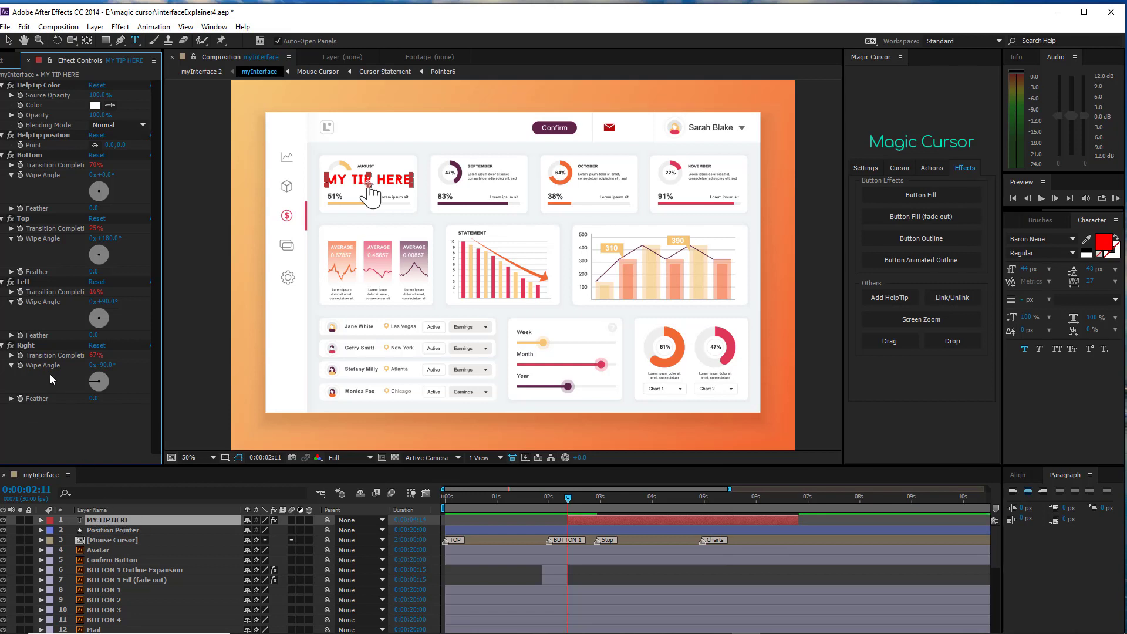
- Collapse the Bottom, Top, Left and Right effects and set the HelpTip Color to dark grey 242424
left_click(26, 346)
left_click(31, 155, "shift")
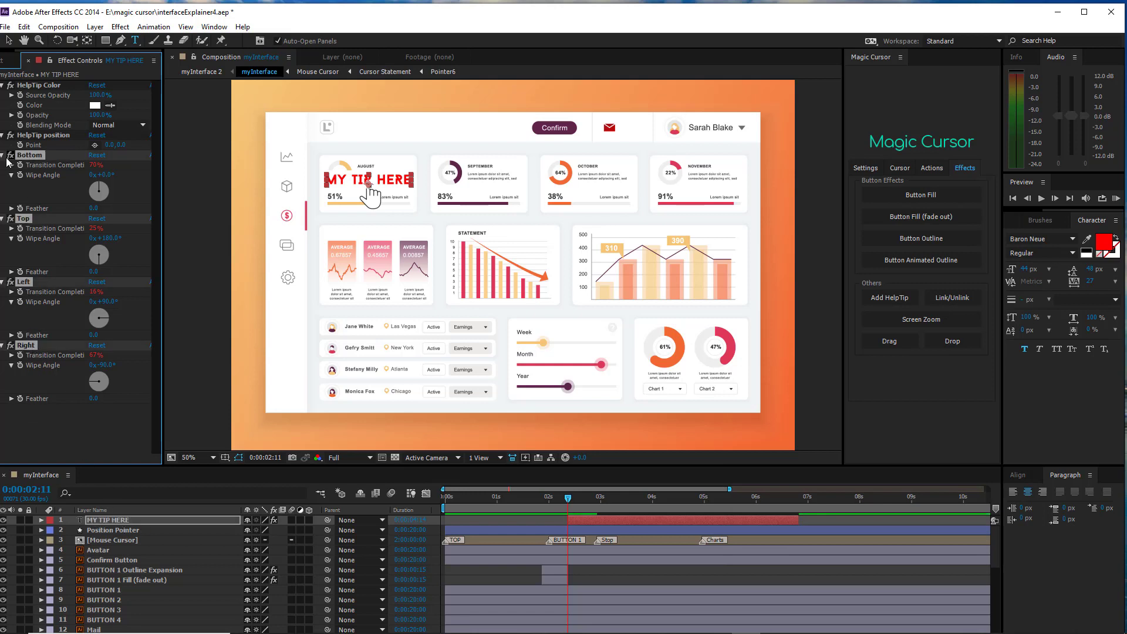
left_click(2, 156)
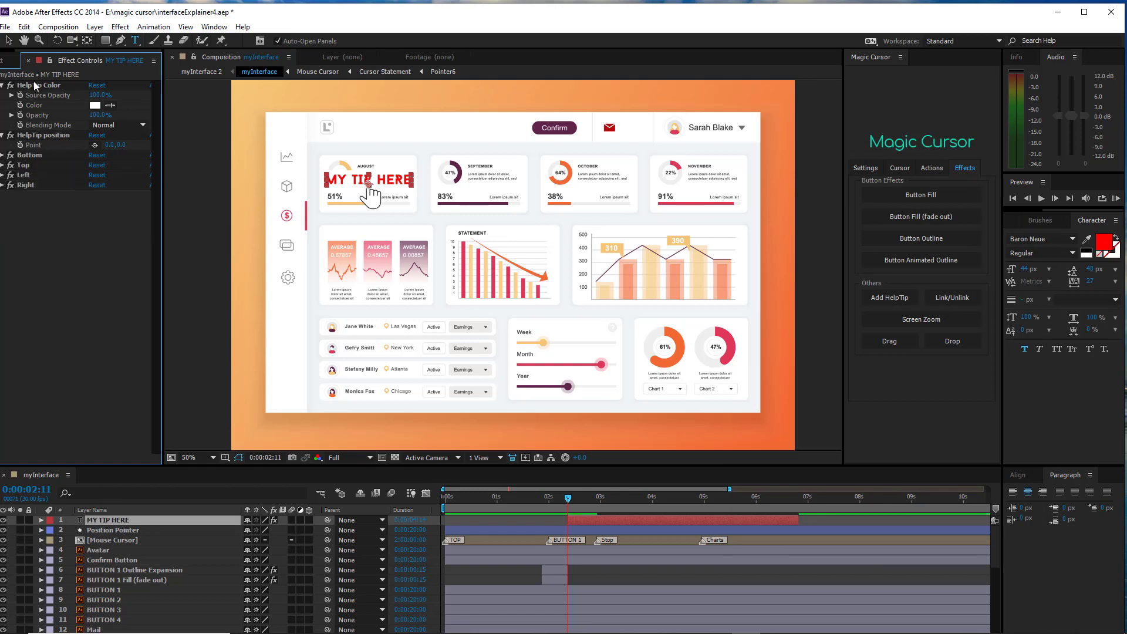
left_click(95, 105)
left_click(765, 499)
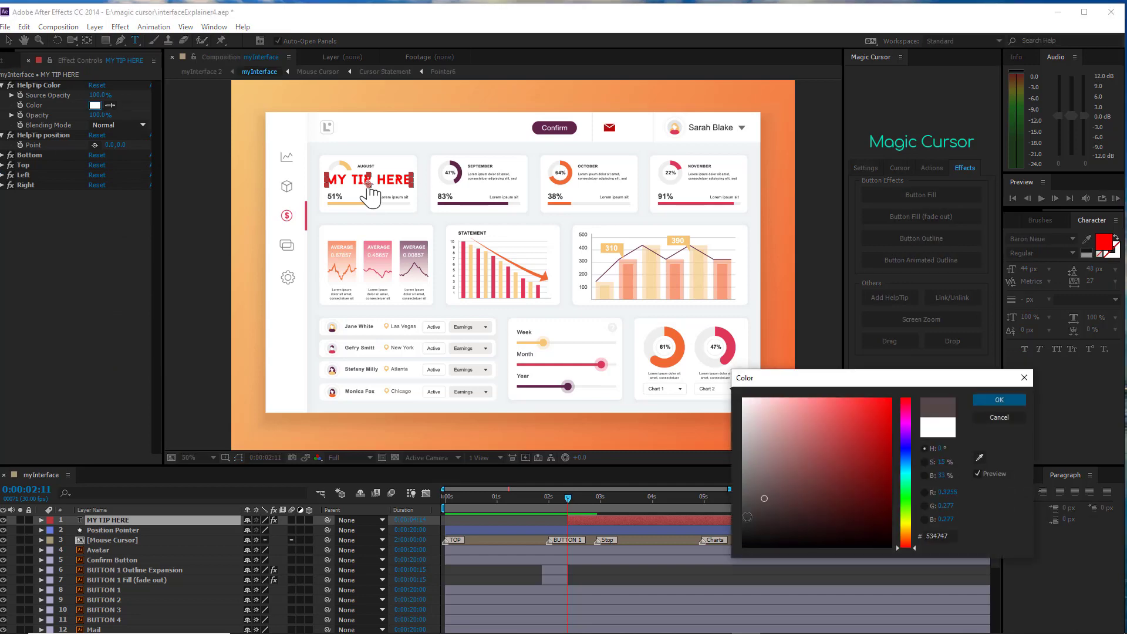
left_click_drag(747, 517, 729, 526)
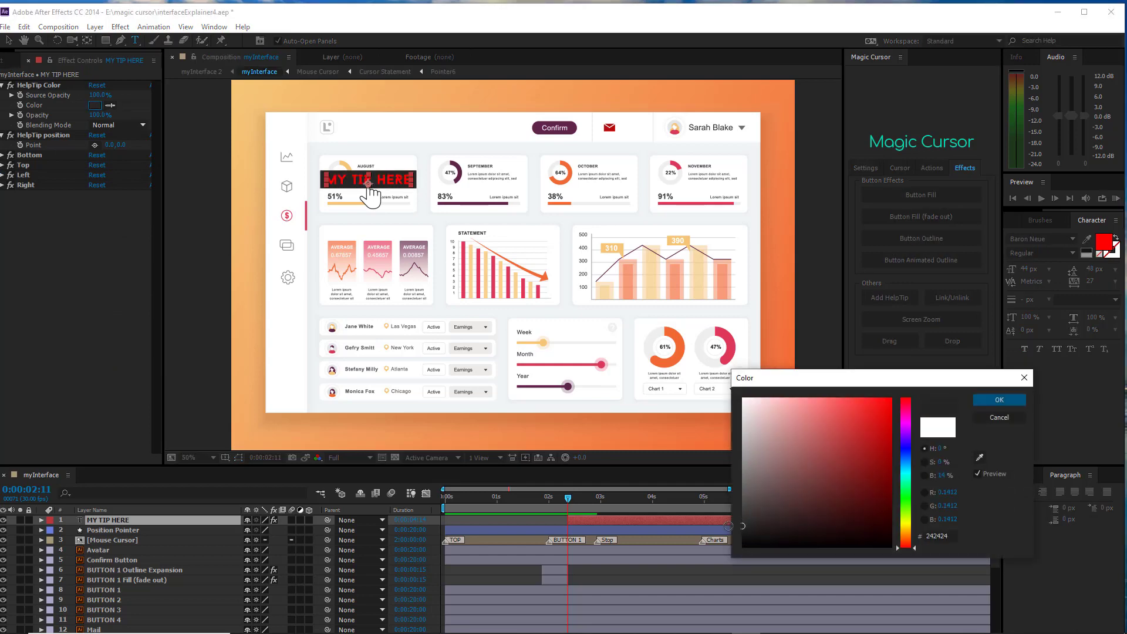
left_click(1000, 400)
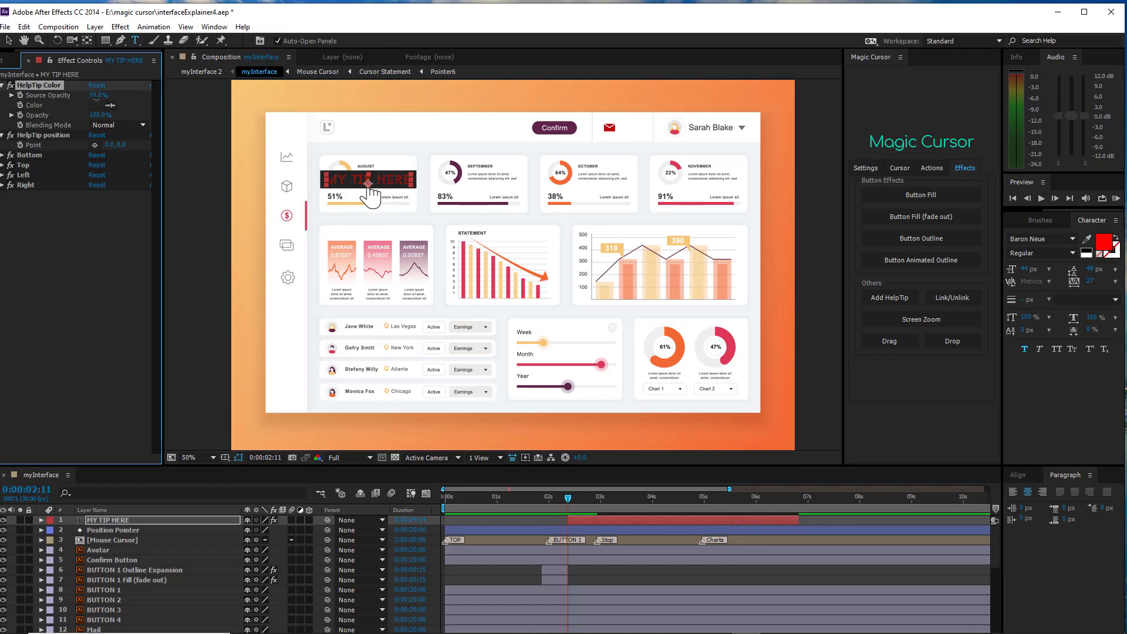
- Try a lower Source Opacity, restore it to 100%, and offset the HelpTip position to -169, -41, checking it along the timeline
left_click_drag(97, 95, 117, 121)
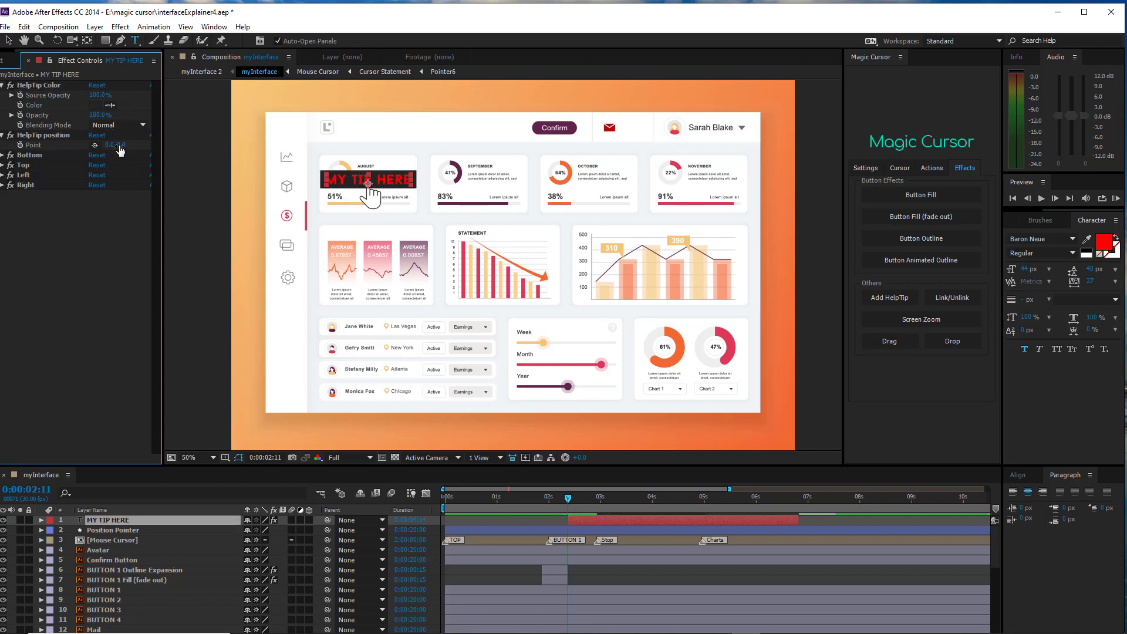
left_click_drag(121, 145, 69, 199)
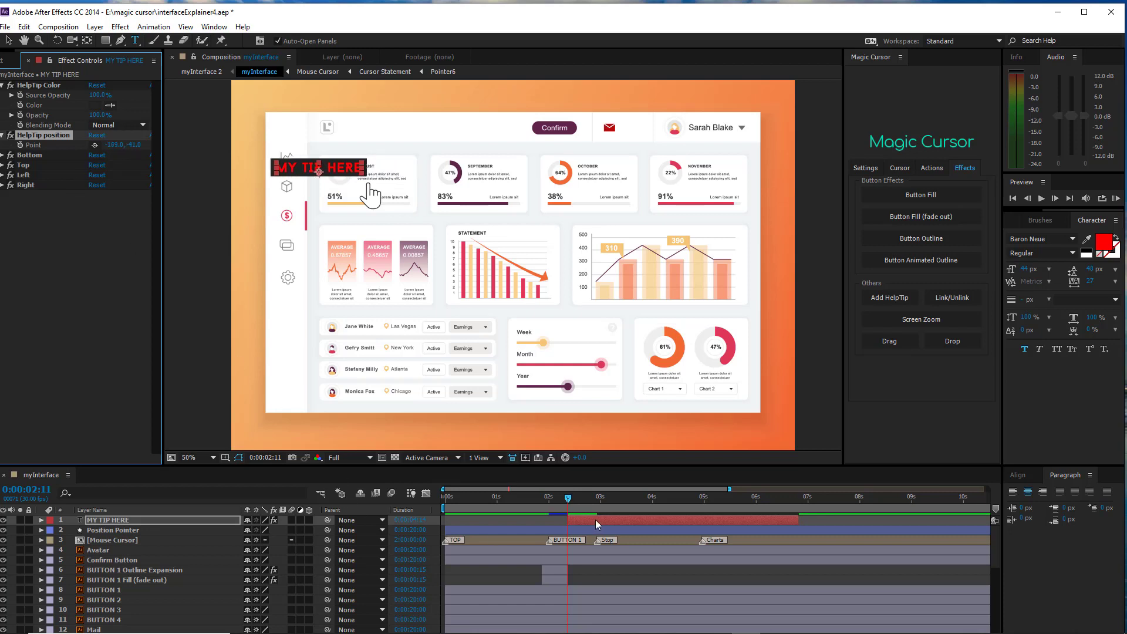
left_click_drag(568, 498, 689, 499)
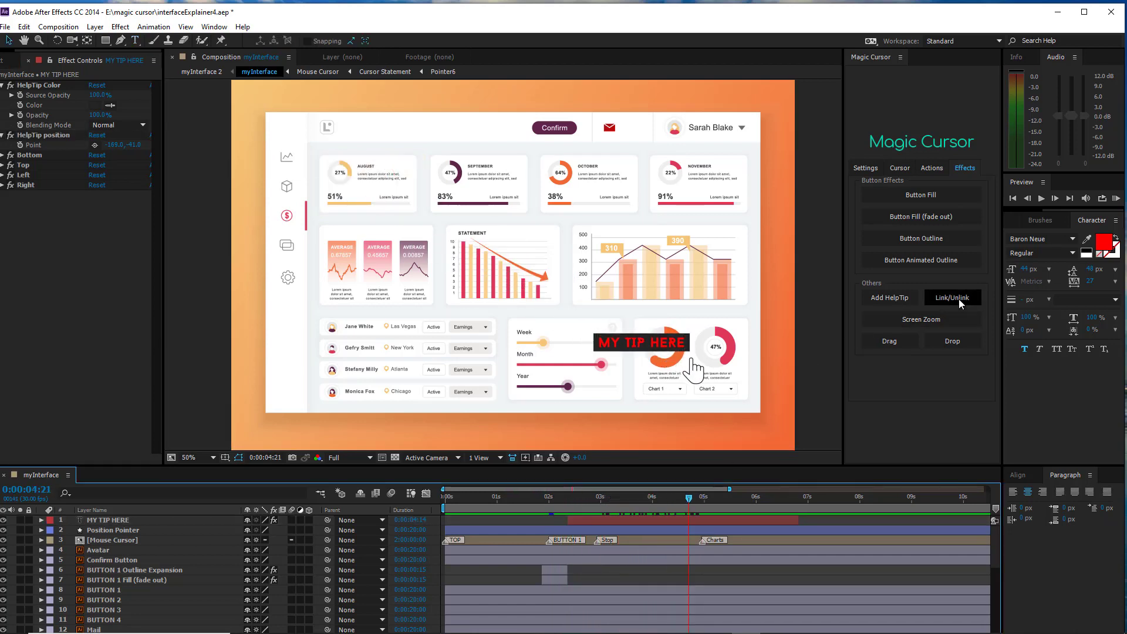
- Unlink the MY TIP HERE layer from the cursor at 0:00:04:21 and move it below the dashboard
left_click(95, 522)
left_click(966, 300)
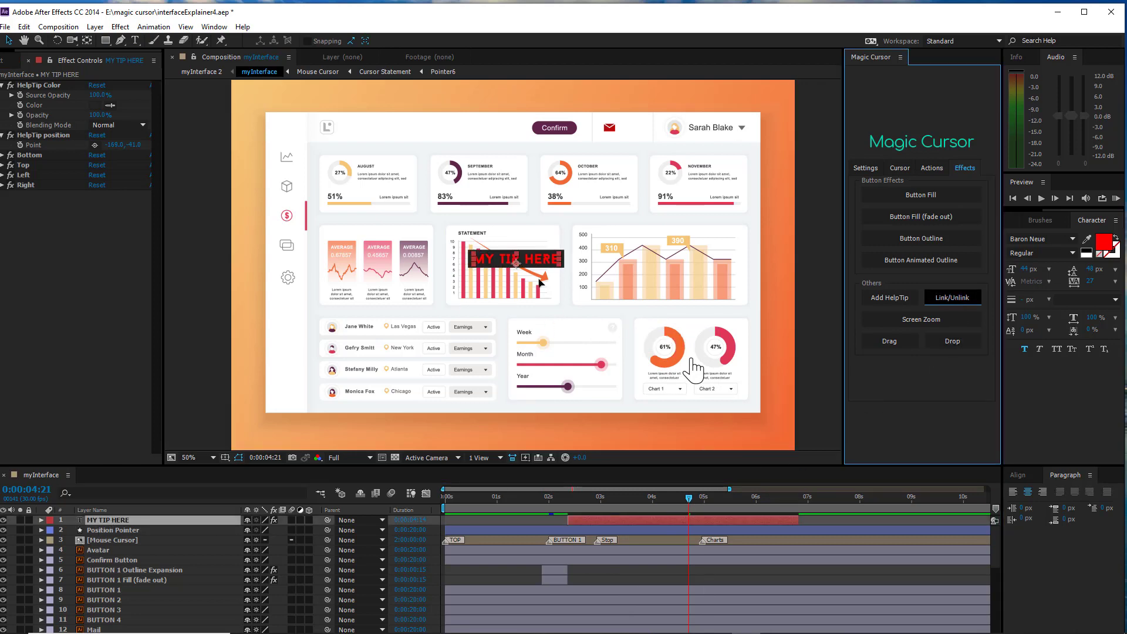
left_click_drag(539, 282, 512, 424)
left_click_drag(688, 502, 627, 508)
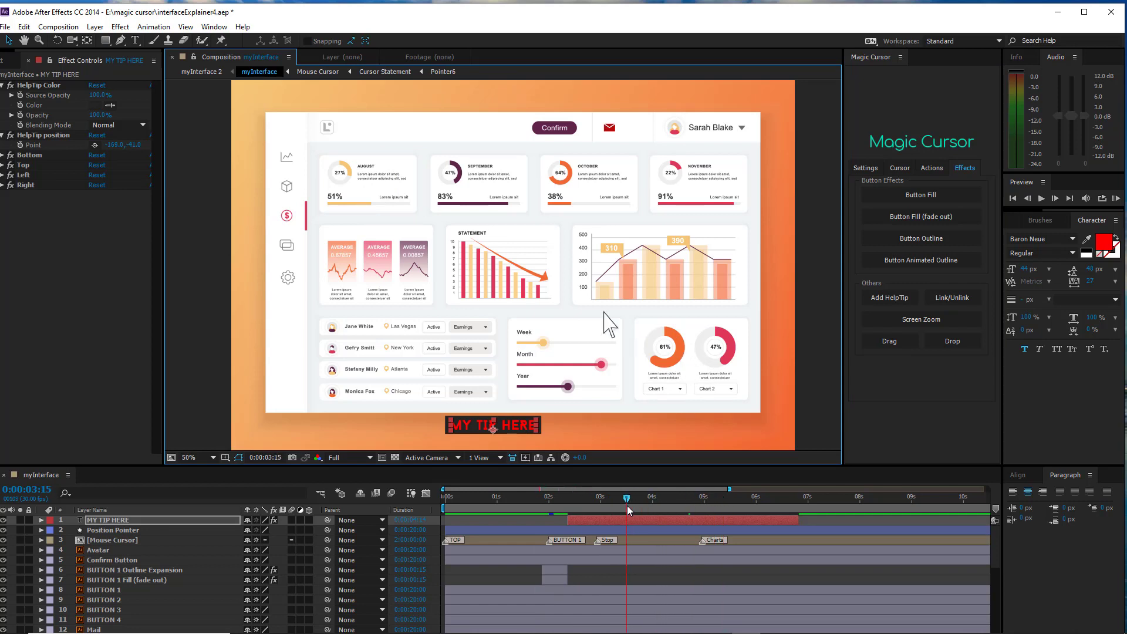
- Link the MY TIP HERE layer back to the cursor at 0:00:03:15 and scrub forward to check that it follows
left_click(108, 523)
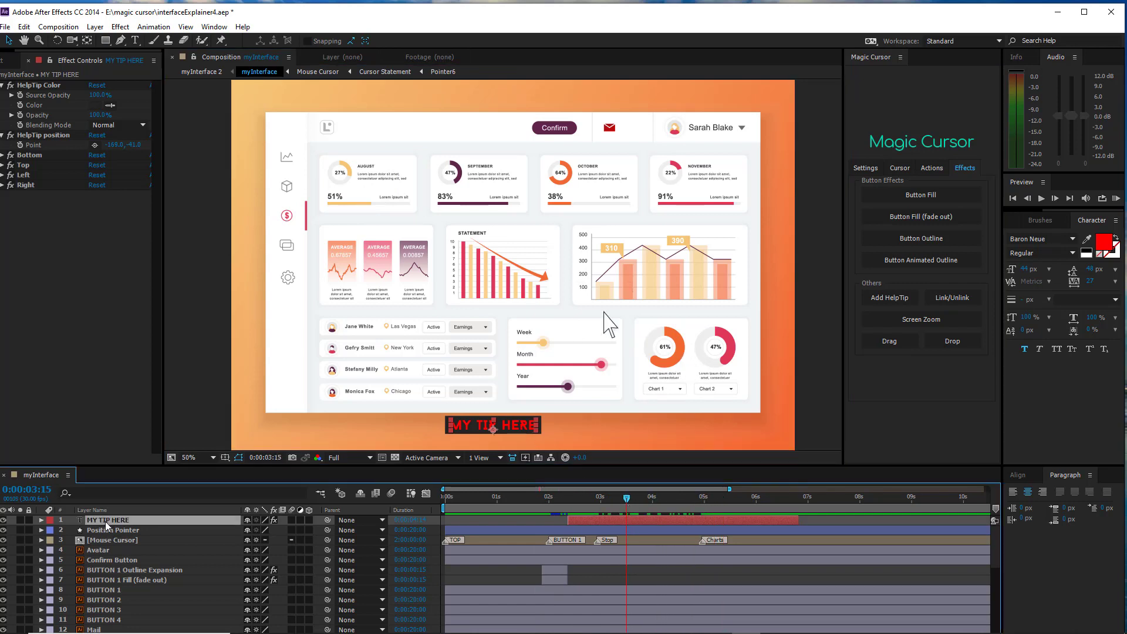
left_click(952, 298)
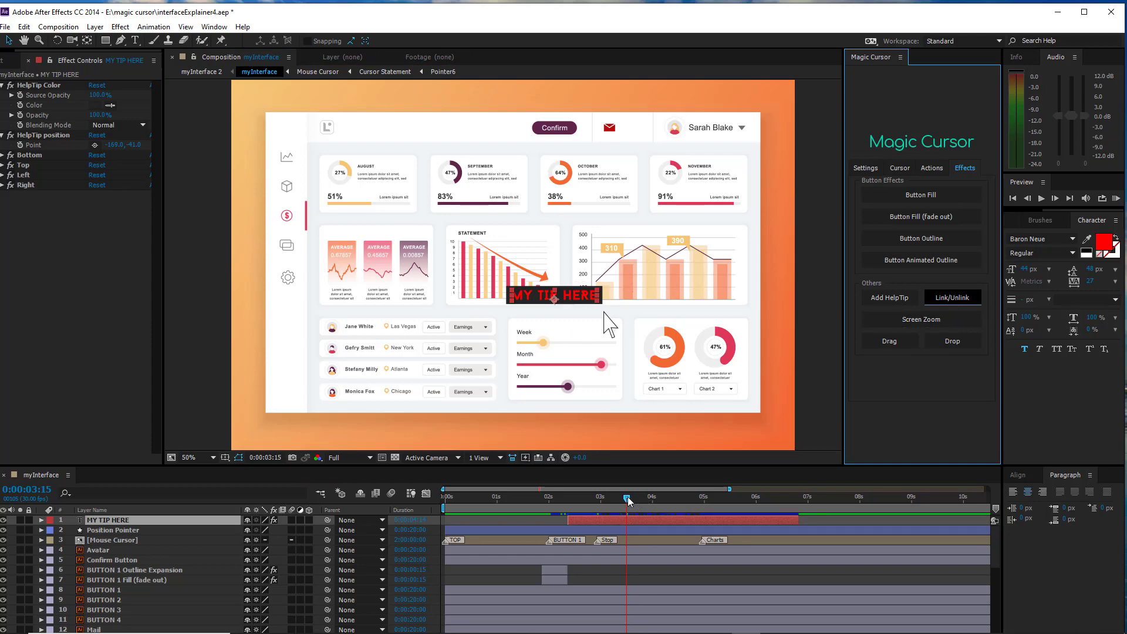
left_click_drag(628, 499, 657, 500)
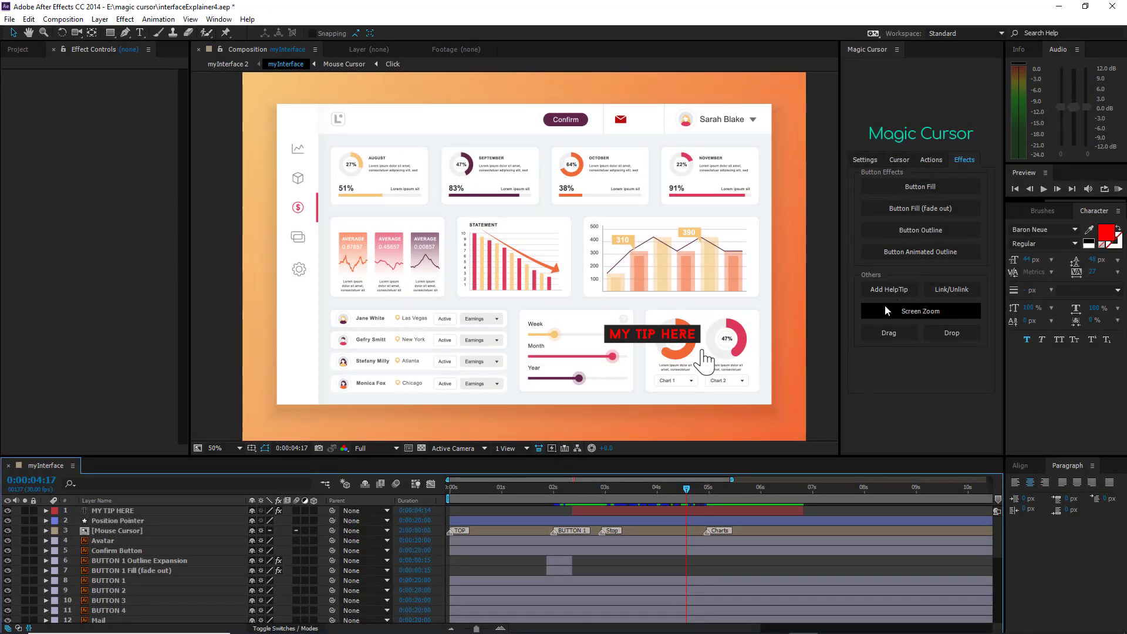
- Add a Screen Zoom at 0:00:04:17 and scrub through to the end of its layer to preview it
left_click(905, 317)
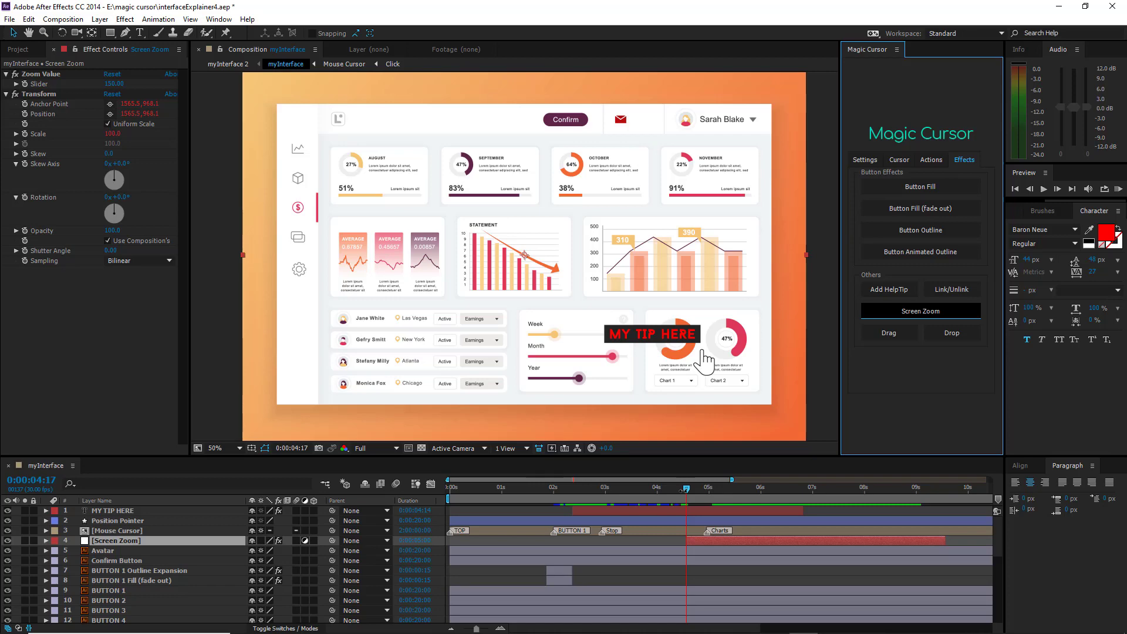
left_click_drag(688, 493, 899, 494)
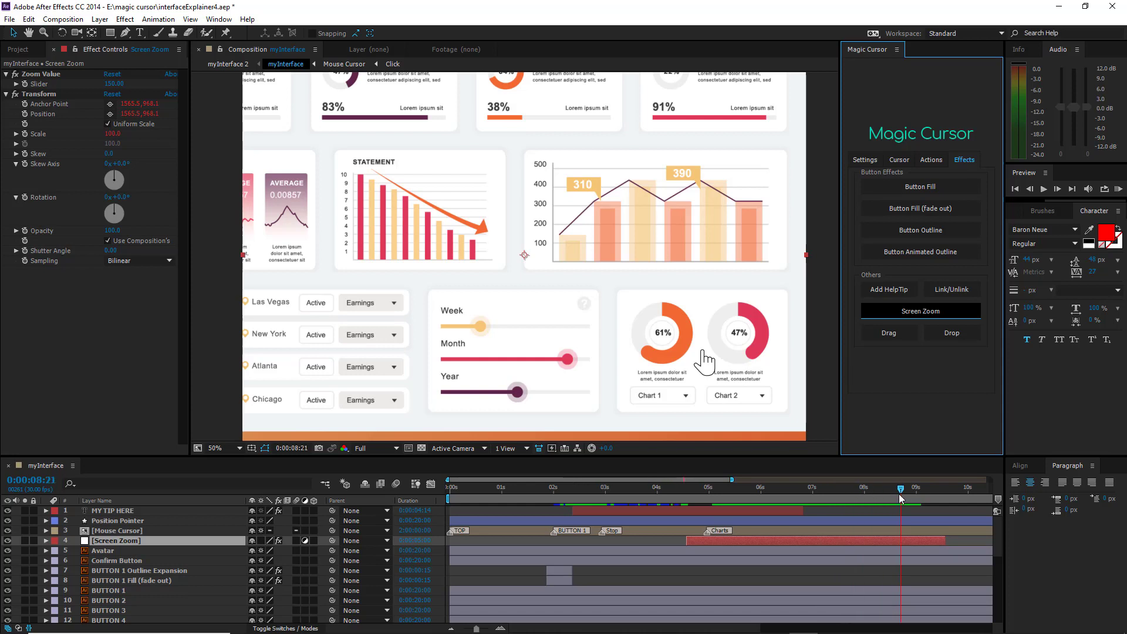
left_click_drag(900, 494, 948, 494)
- Move the Screen Zoom layer to start just before 0:00:02:00, shorten it to end before 0:00:05:00, and preview the zoom
left_click(764, 543)
left_click_drag(764, 542, 621, 546)
left_click_drag(802, 540, 681, 539)
left_click_drag(534, 496, 711, 499)
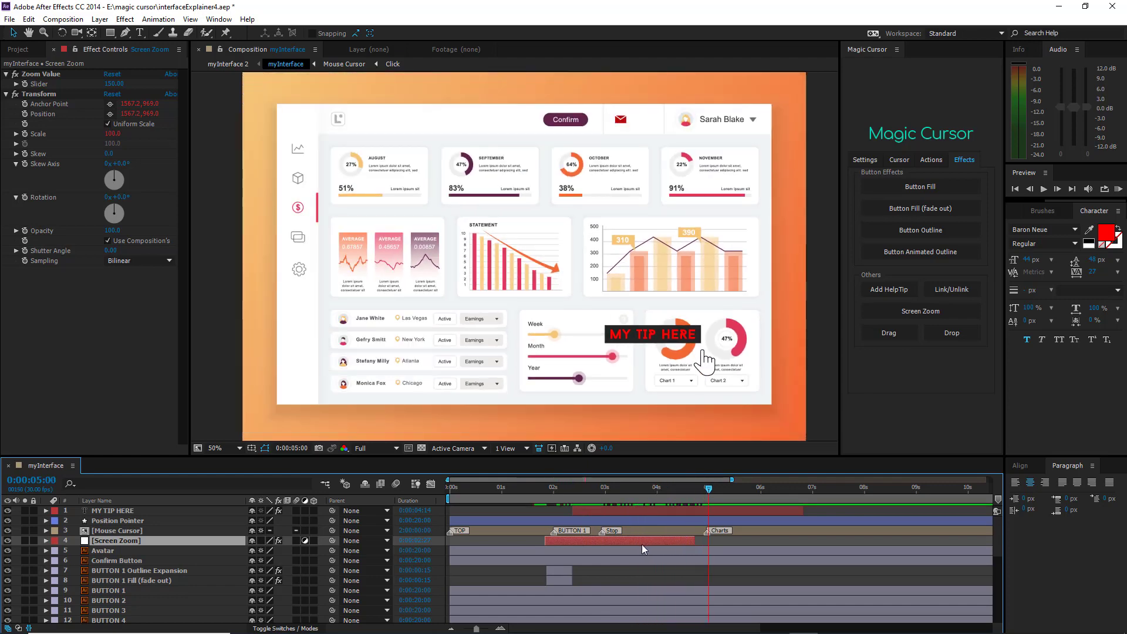
- Raise the Screen Zoom's Zoom Value slider to about 199 and scrub through the stronger zoom
left_click(9, 80)
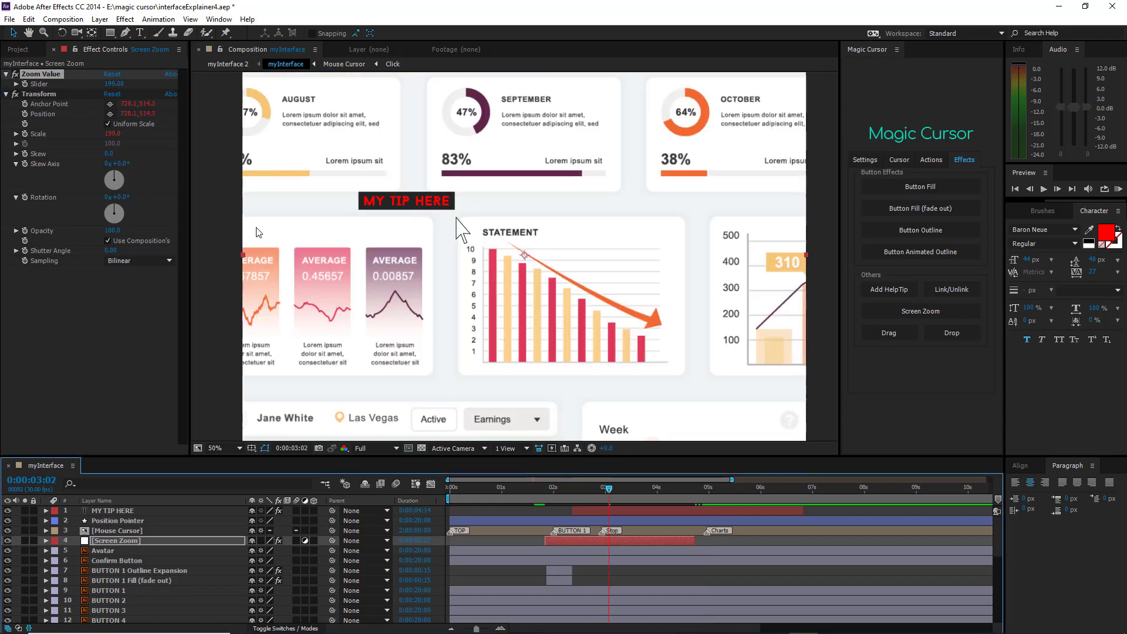
left_click_drag(609, 489, 700, 487)
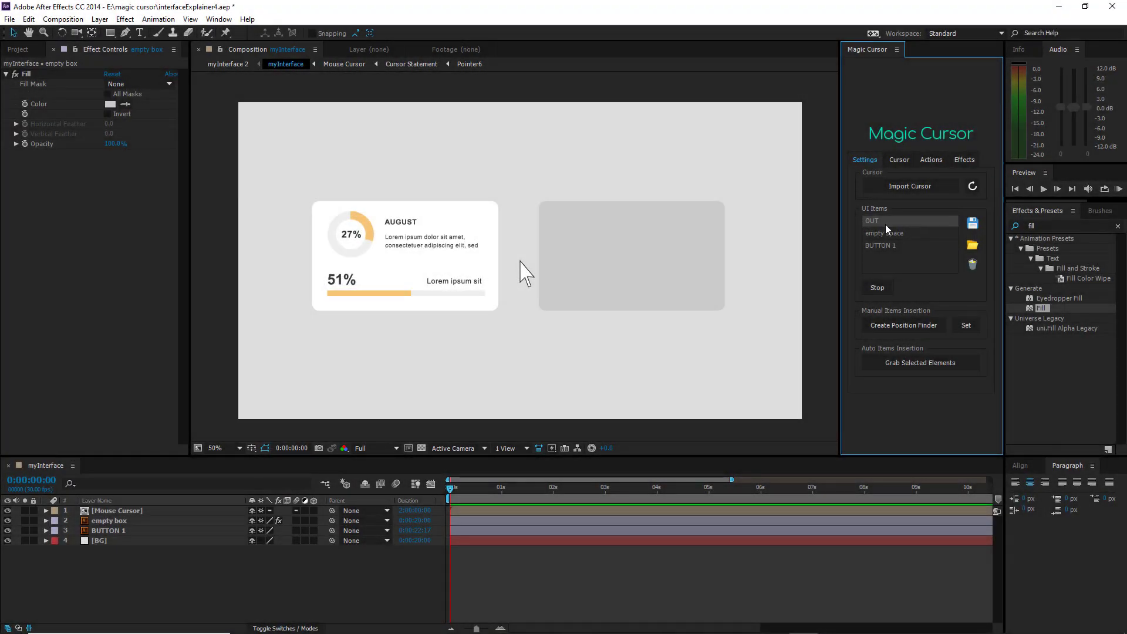
- In the two-box composition, place the cursor at OUT at 0:00:00:00 and at BUTTON 1 at 0:00:02:00
left_click(875, 221)
left_click_drag(454, 489, 555, 483)
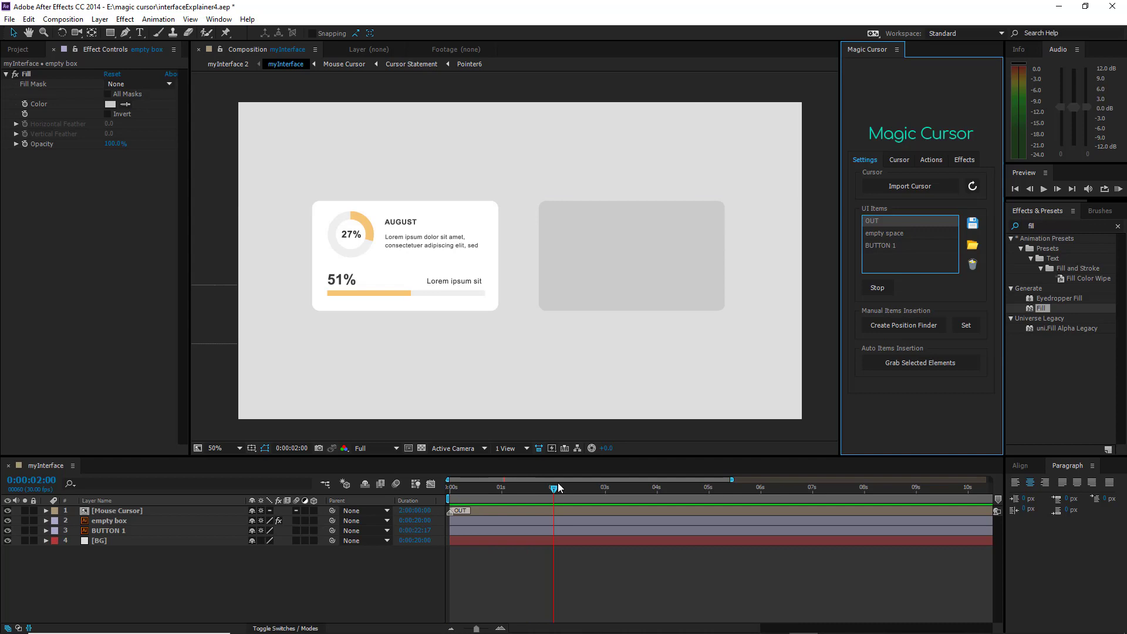
left_click(886, 245)
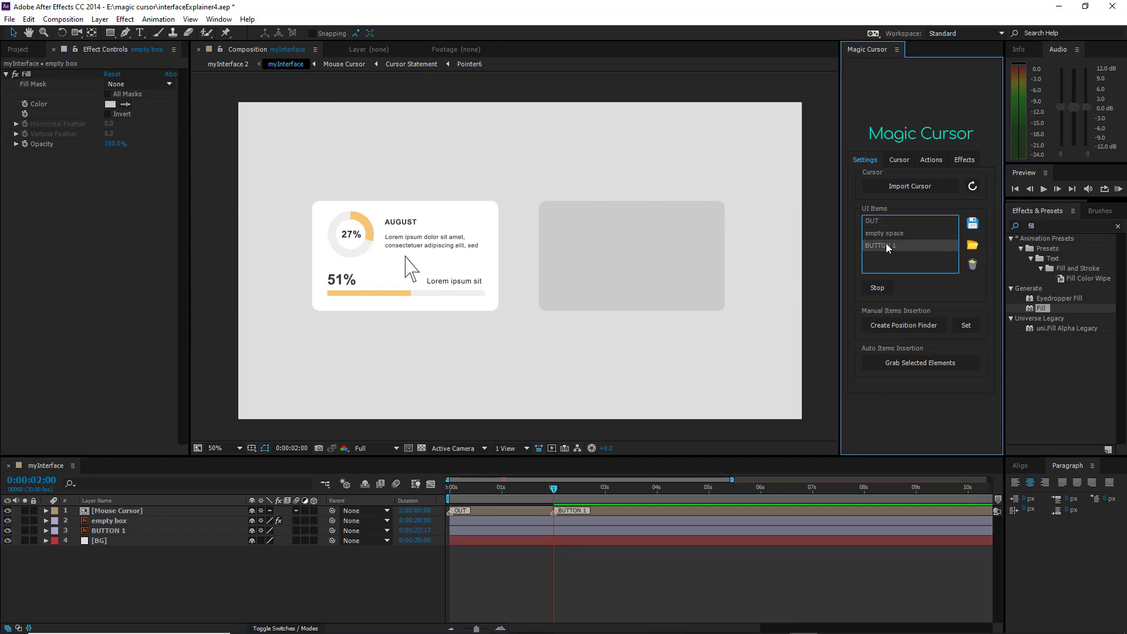
mouse_move(554, 487)
left_mouse_down()
mouse_move(471, 493)
mouse_move(554, 491)
left_mouse_up()
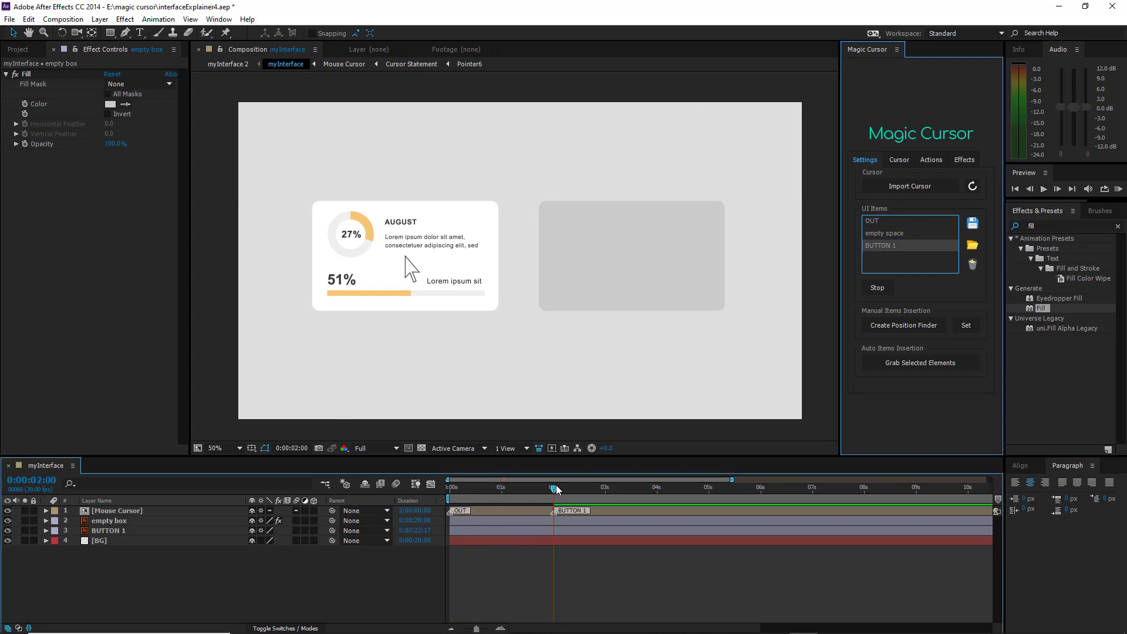
- Change the cursor to the Drag2 hand style at 0:00:02:00
left_click(898, 160)
scroll(931, 277, "down", 5)
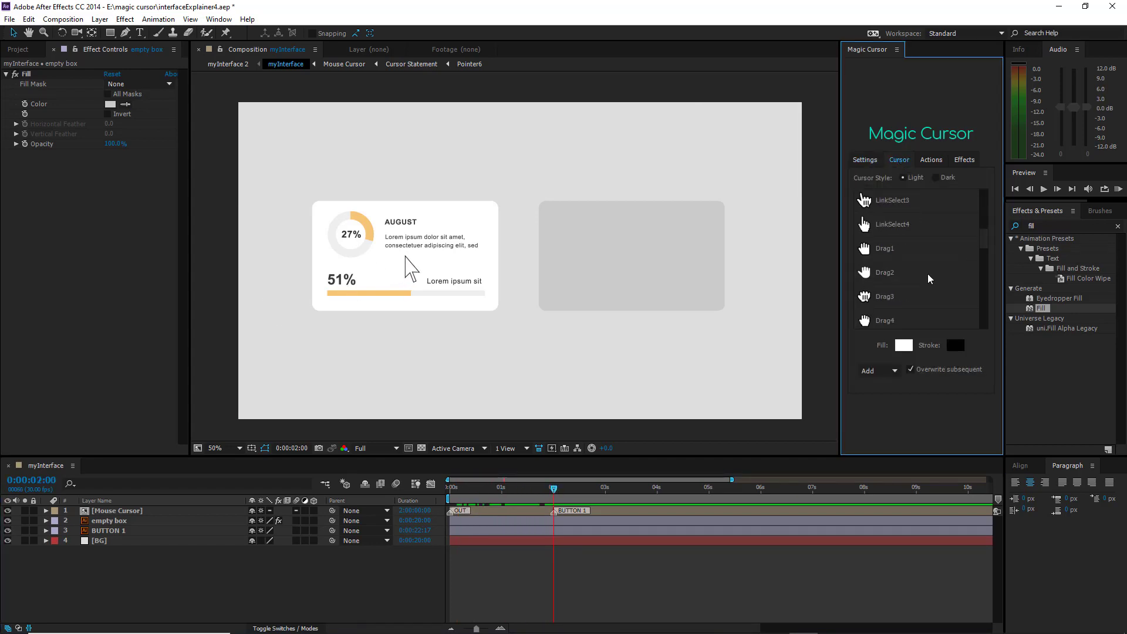
scroll(929, 279, "down", 3)
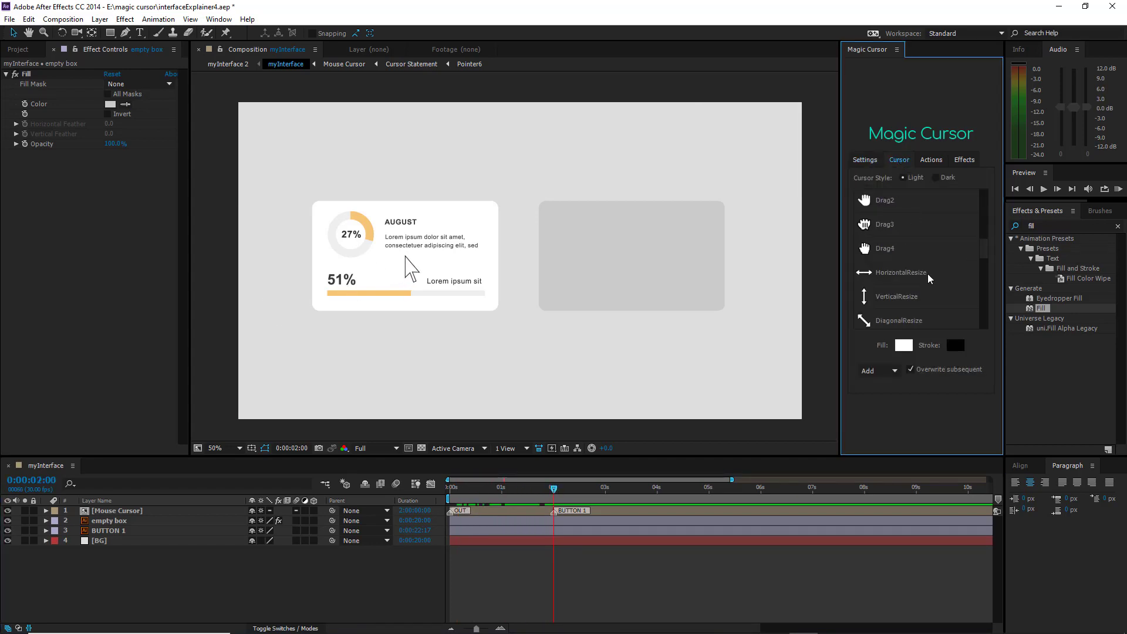
left_click(887, 203)
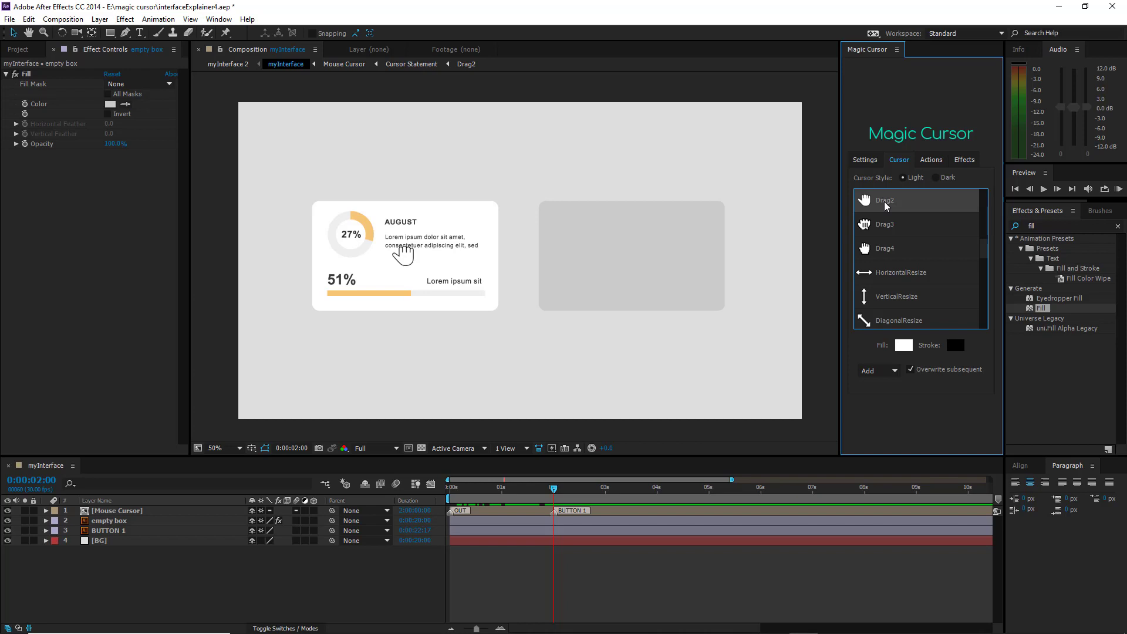
- Apply the Drag effect to the BUTTON 1 layer at 0:00:02:00
left_click(965, 159)
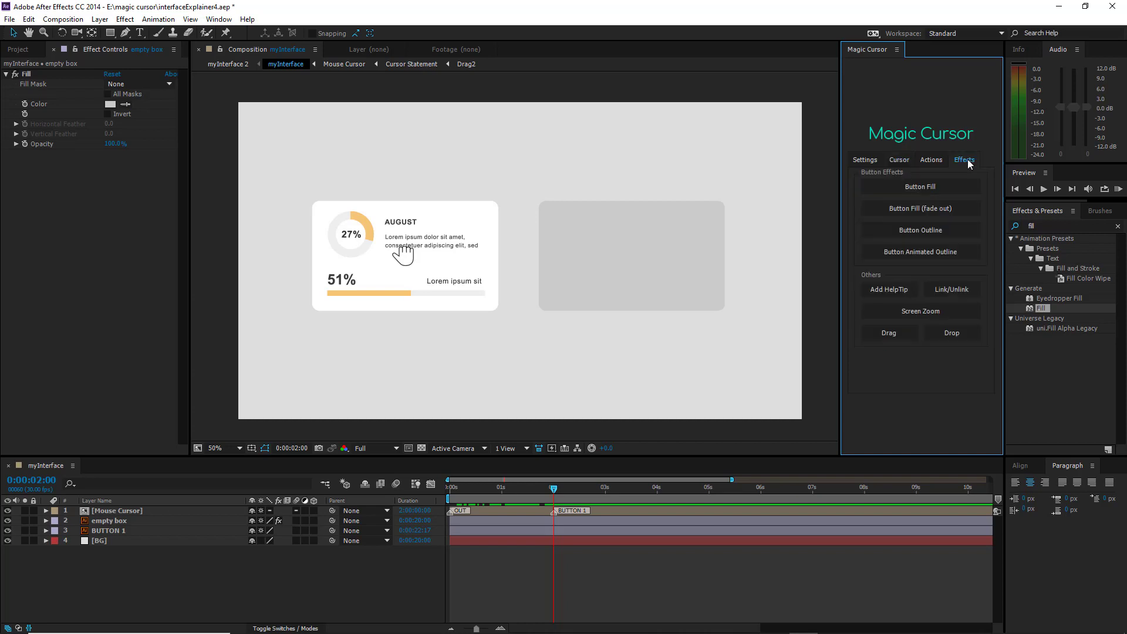
left_click(106, 531)
left_click(135, 530)
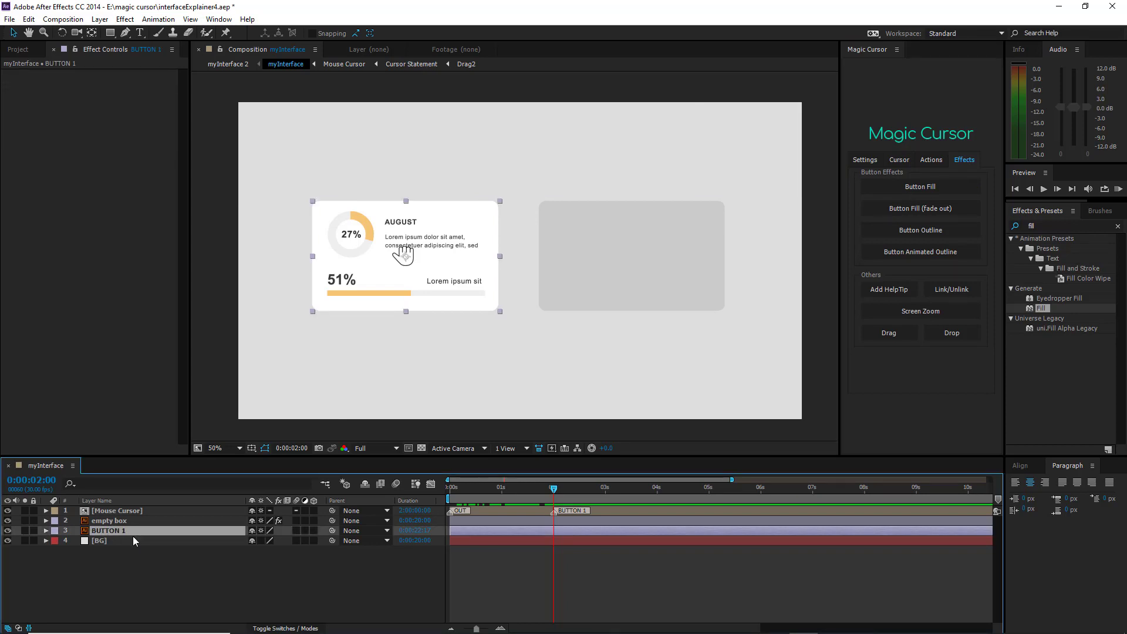
left_click(893, 334)
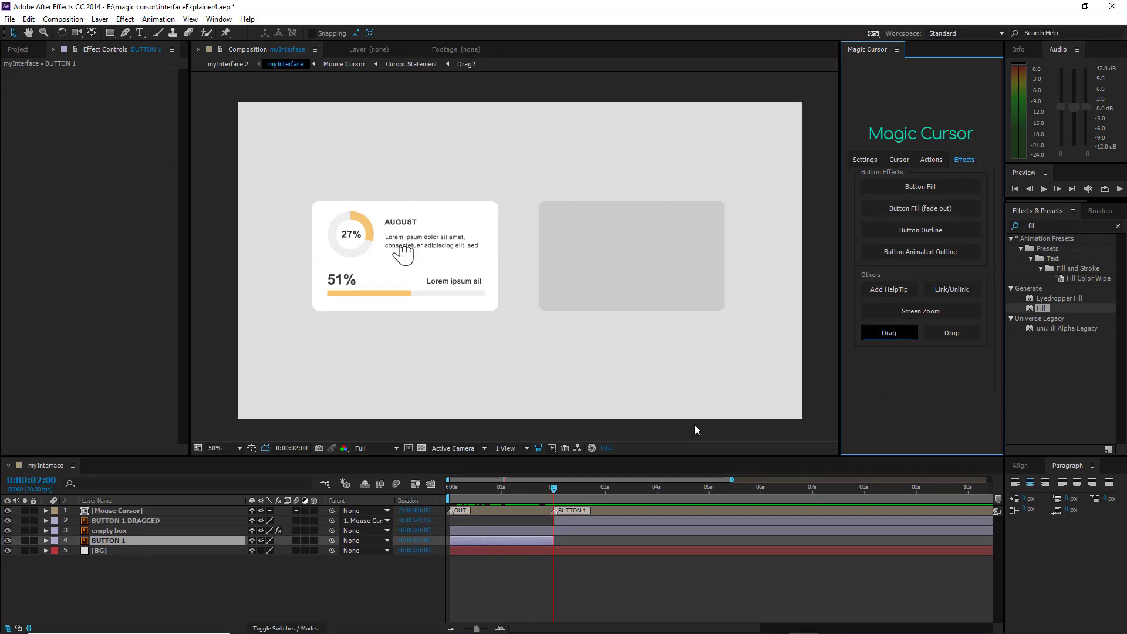
- Move the cursor to the empty space item at 0:00:04:24 and apply the Drop effect to the dragged BUTTON 1 there
left_click(699, 487)
left_click(865, 158)
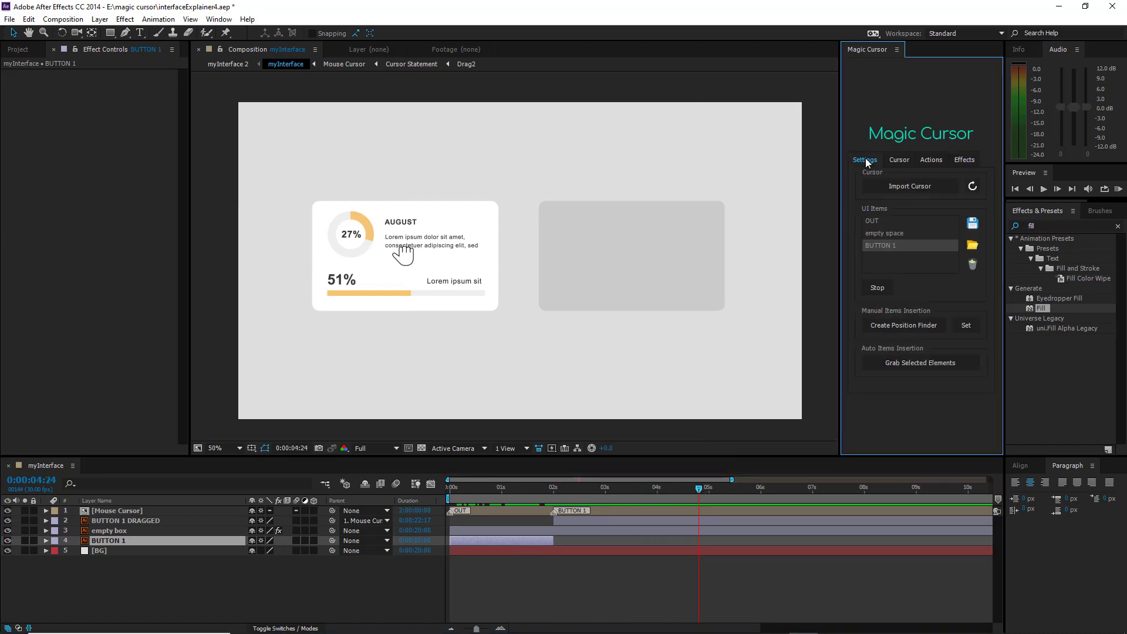
left_click(887, 234)
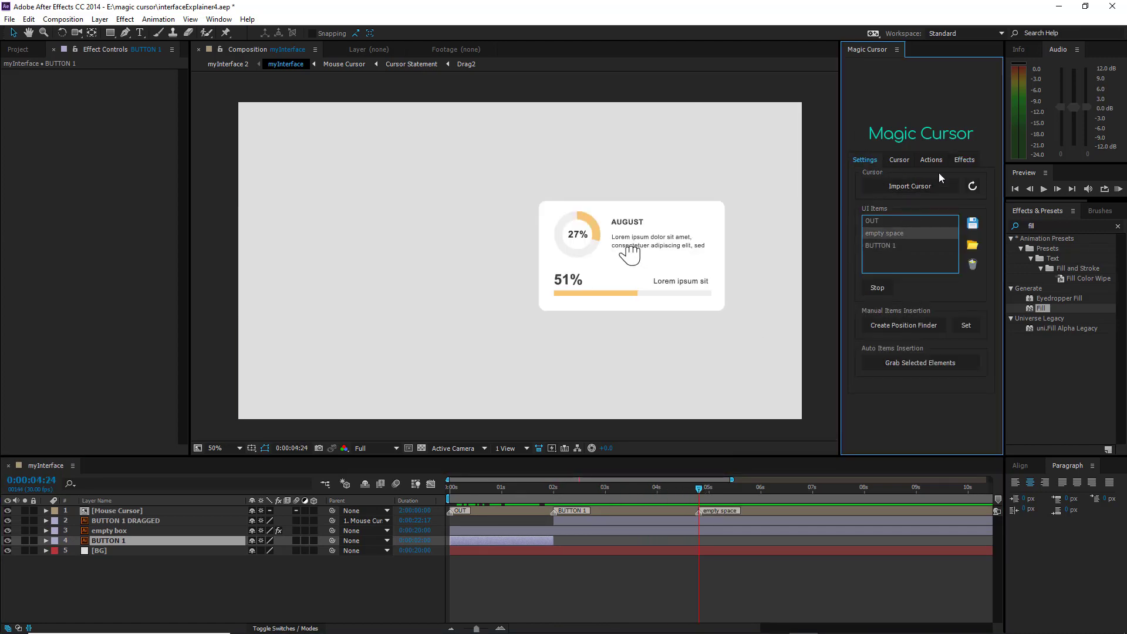
left_click(964, 160)
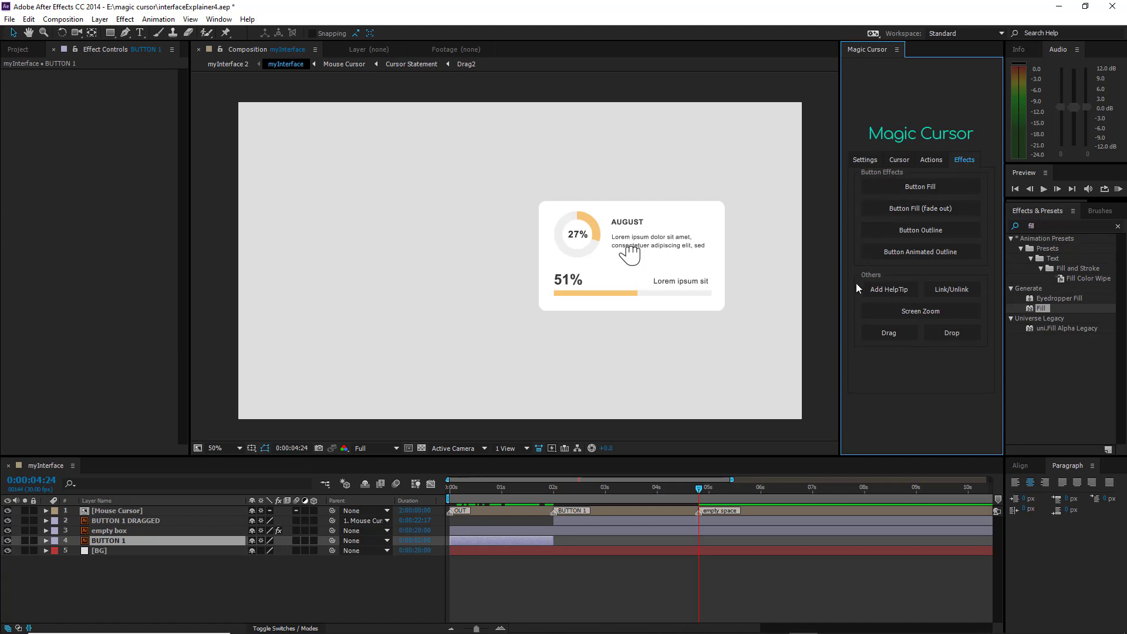
left_click(953, 333)
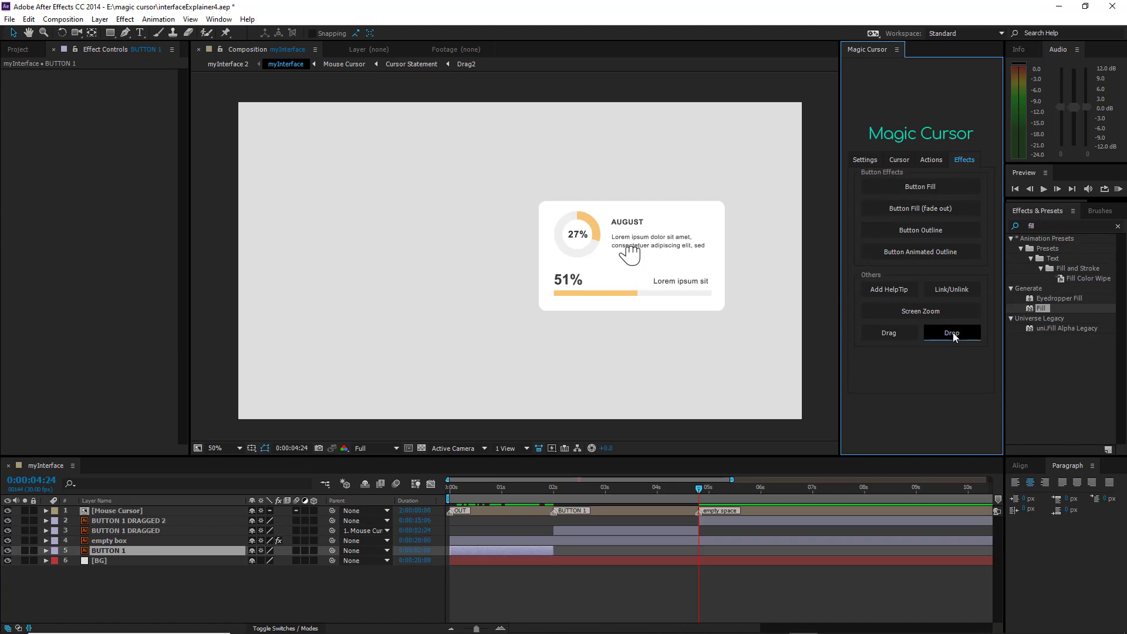
- Send the cursor to OUT at 0:00:06:16 and preview the drag-and-drop animation
left_click_drag(699, 487, 788, 487)
left_click(870, 159)
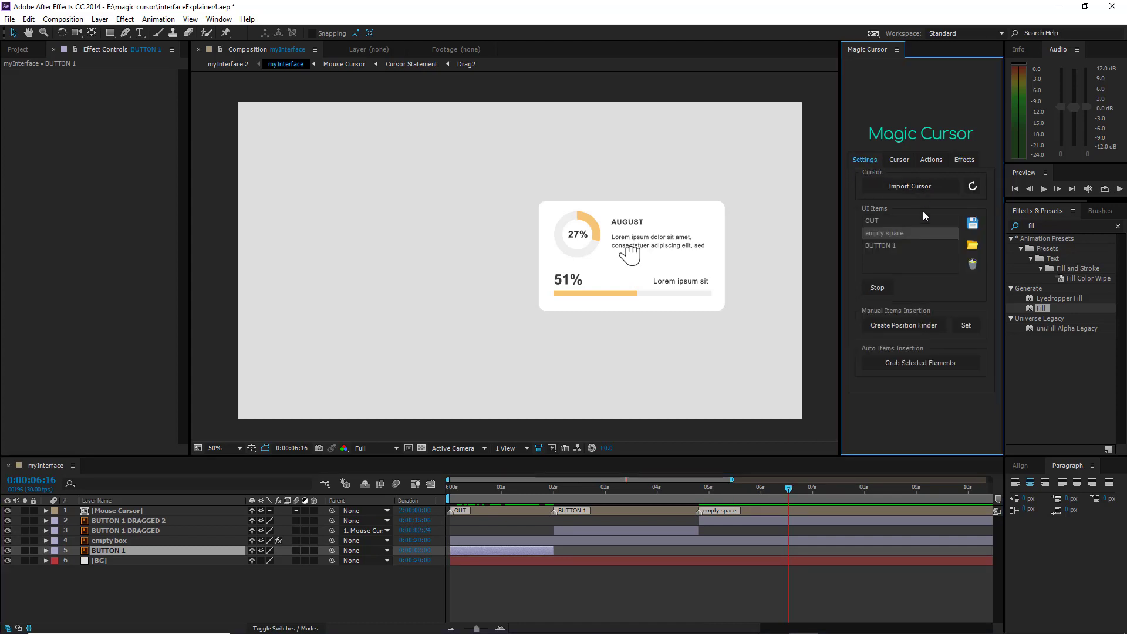
left_click(875, 220)
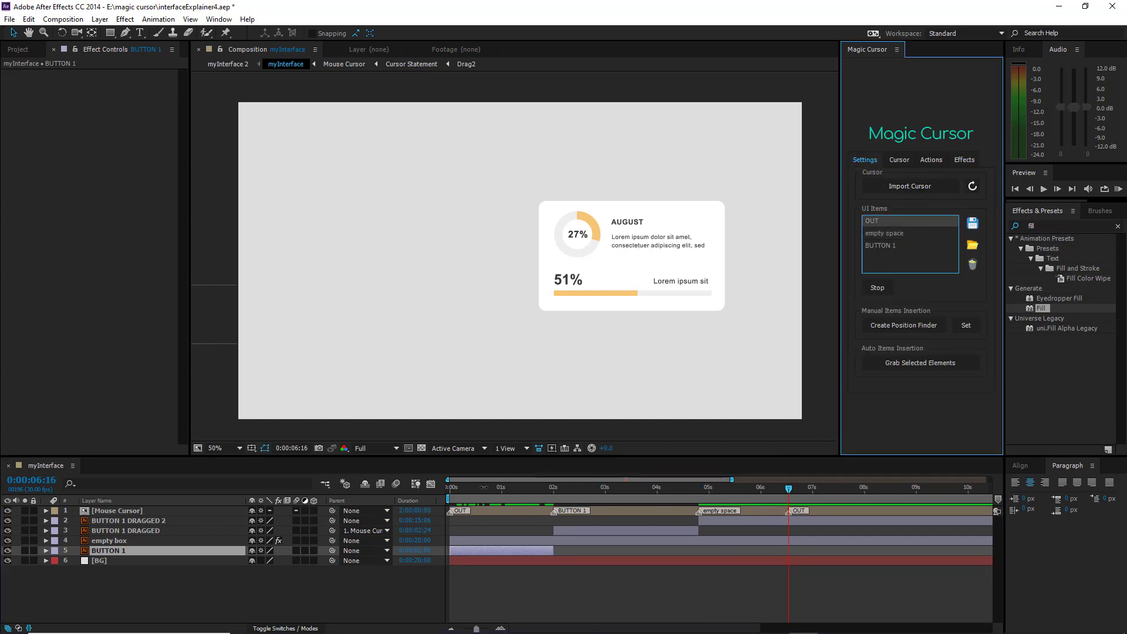
key("KP_0")
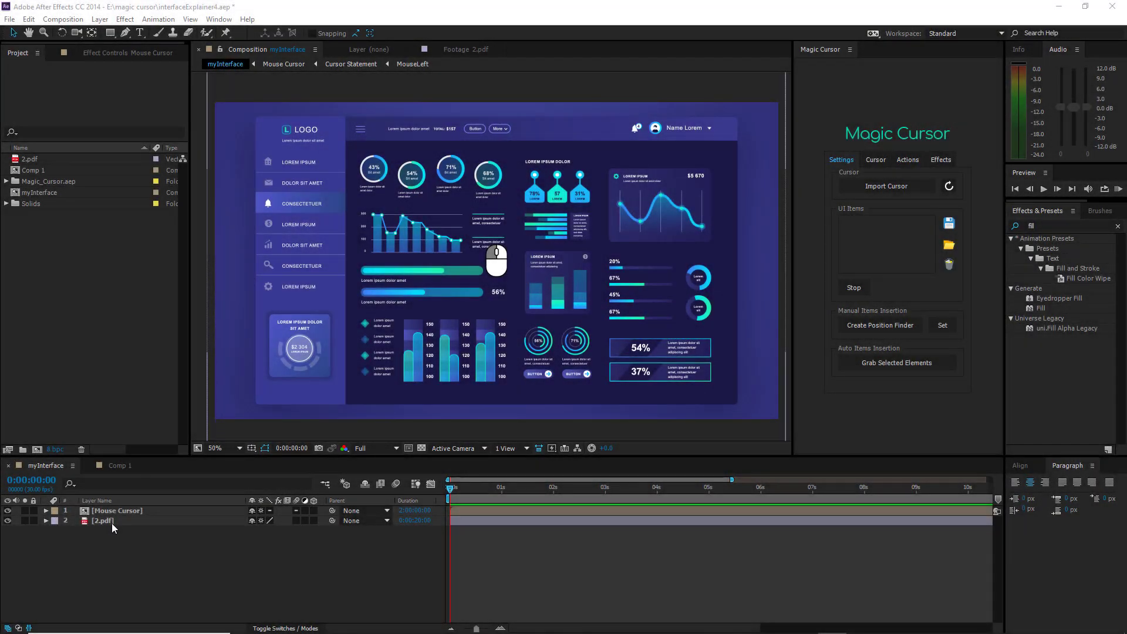
- In the 2.pdf dashboard composition, create a position finder, place it over the 43% ring chart and save the position as "chart 1"
left_click(96, 522)
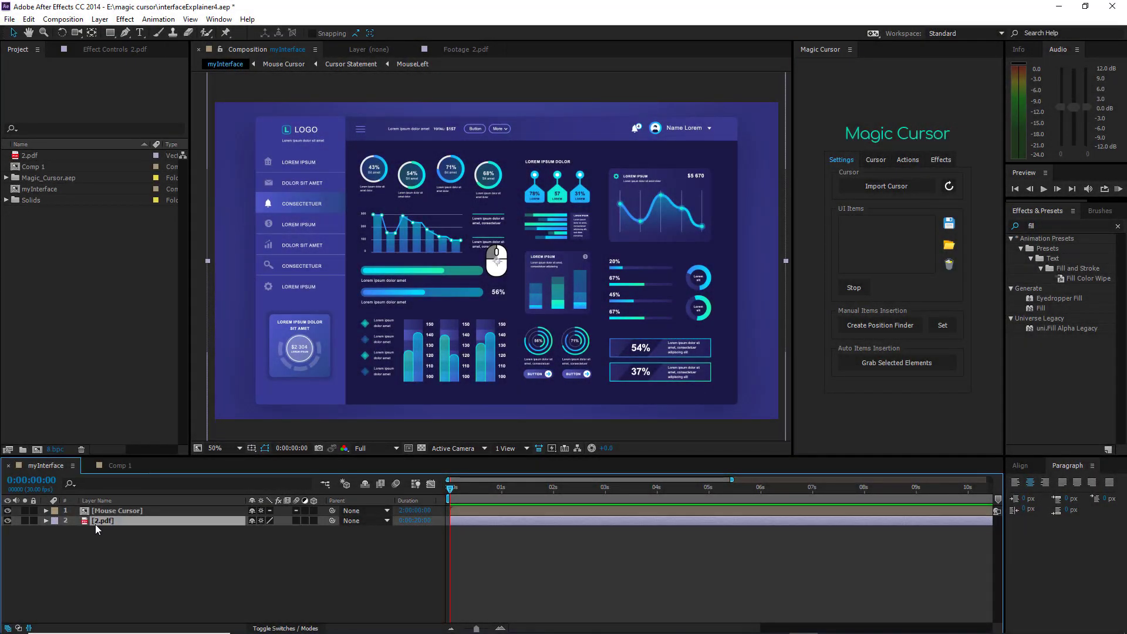
left_click(148, 562)
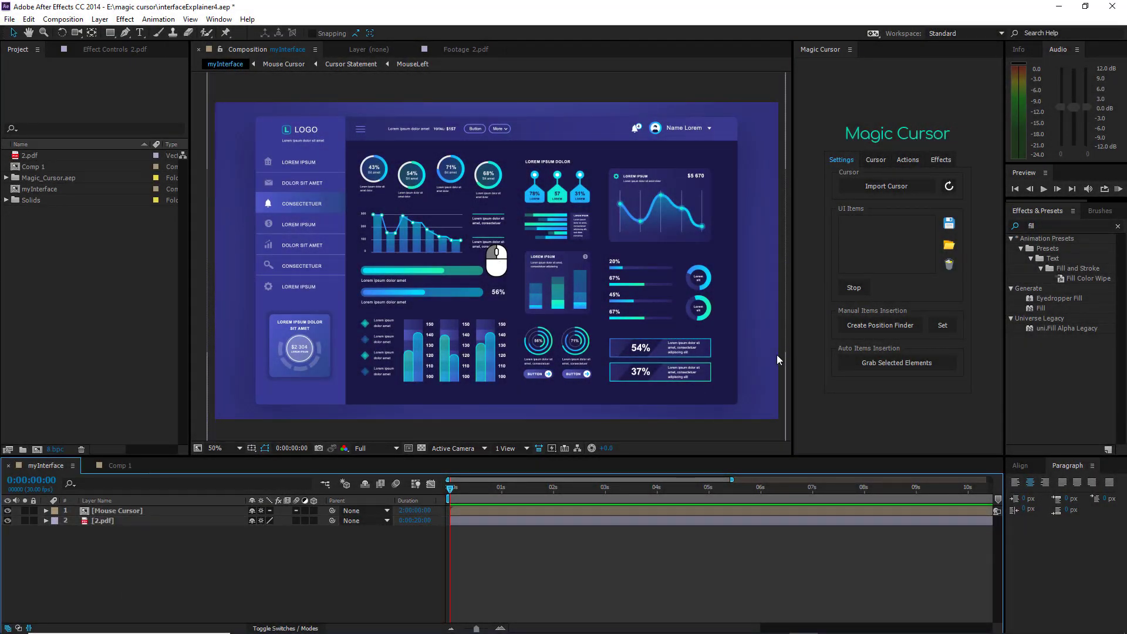
left_click(892, 327)
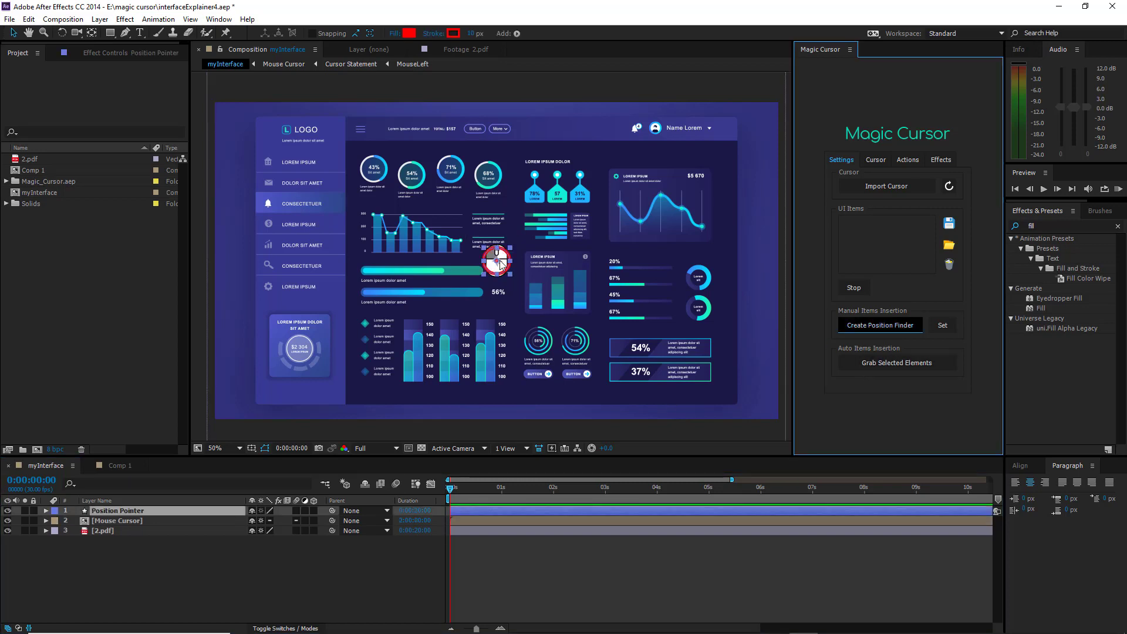
mouse_move(498, 261)
left_mouse_down()
mouse_move(418, 186)
mouse_move(377, 169)
left_mouse_up()
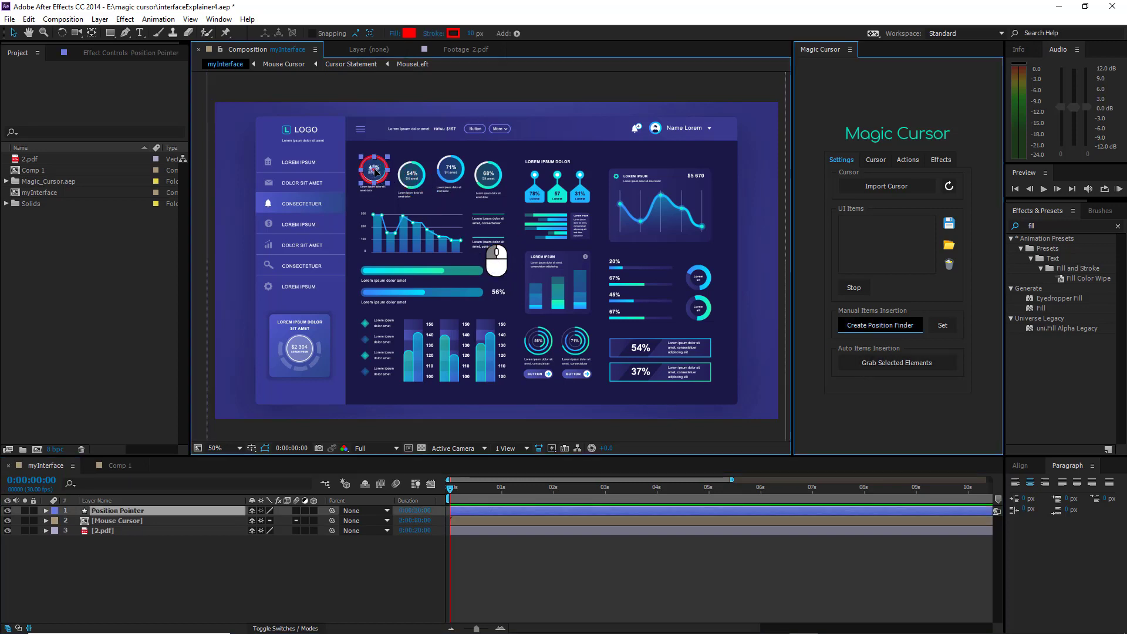
left_click(942, 324)
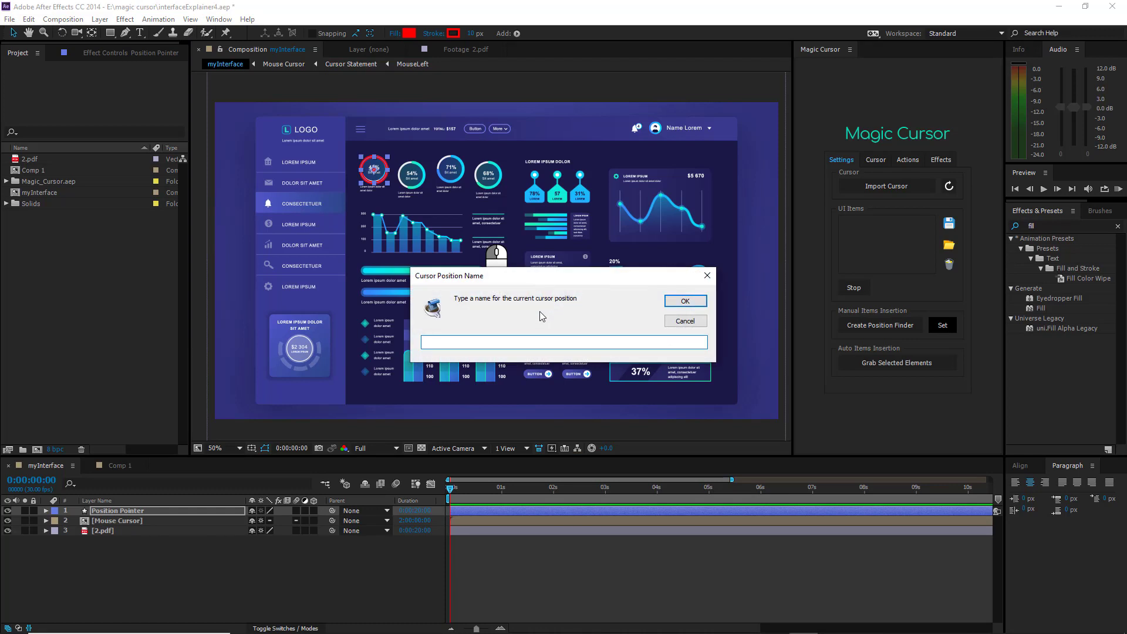
type("chart 1")
key("Return")
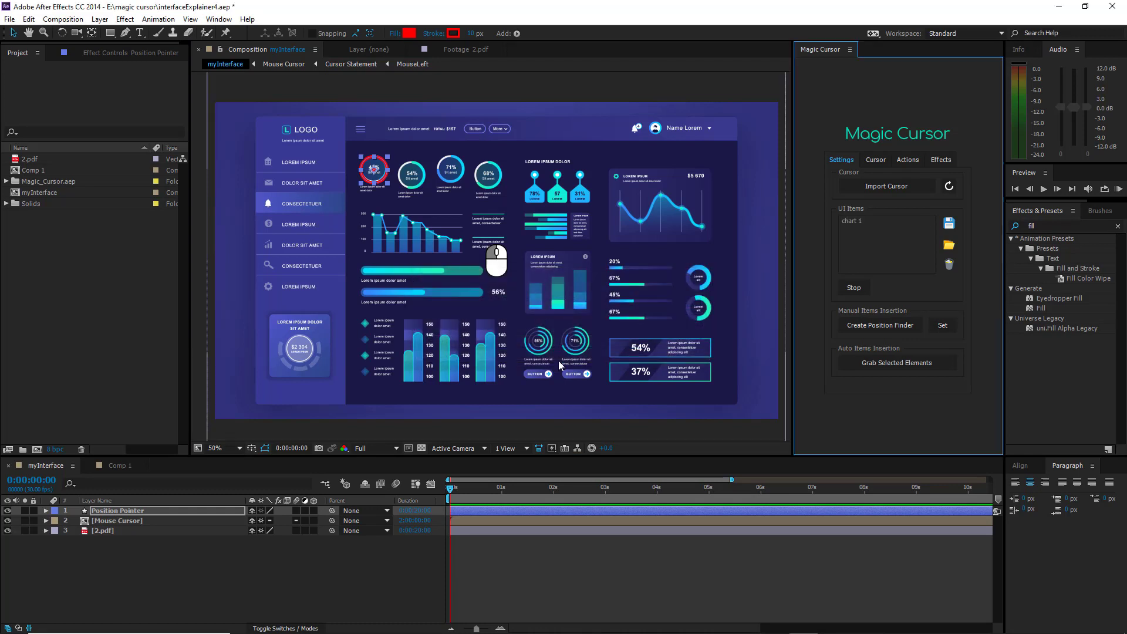
- Reposition the position finder over the neighbouring ring charts and save the positions as "chart 2" and "chart 3"
left_click_drag(377, 169, 451, 170)
left_click(943, 325)
key("Return")
left_click(943, 324)
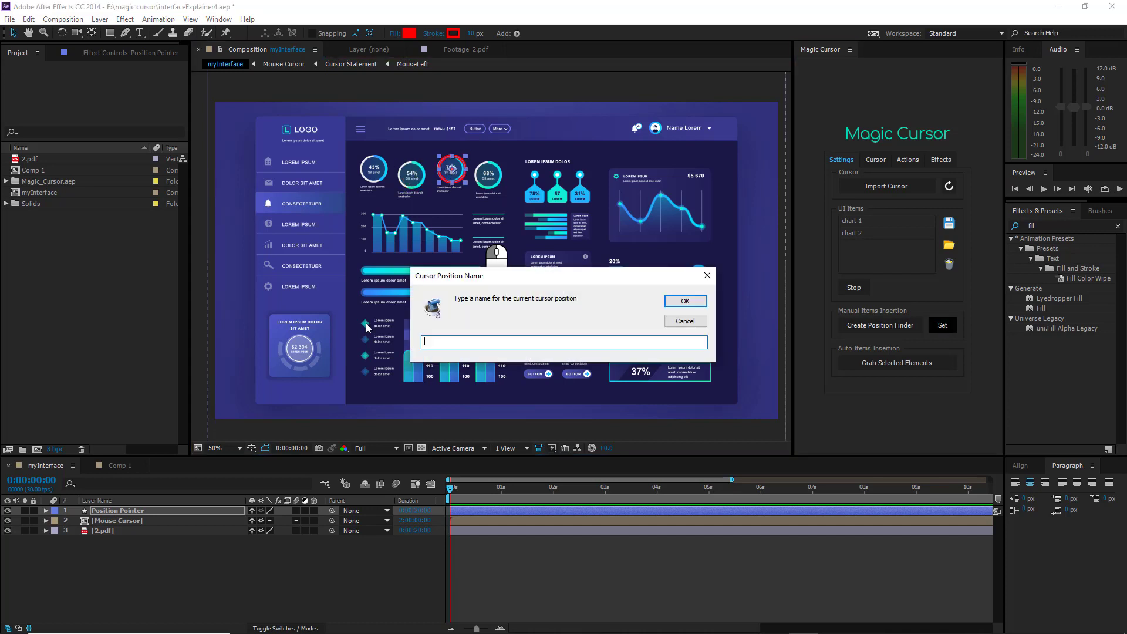
type("chart 3")
key("Return")
- Open the Magic Cursor effects options for the dashboard composition
left_click(941, 159)
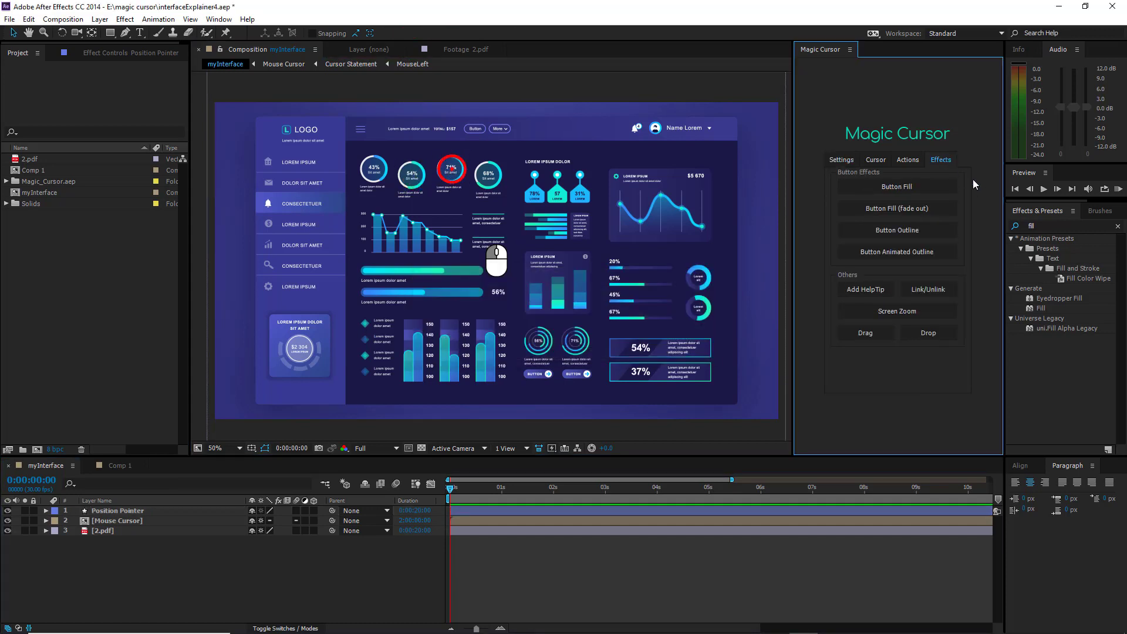